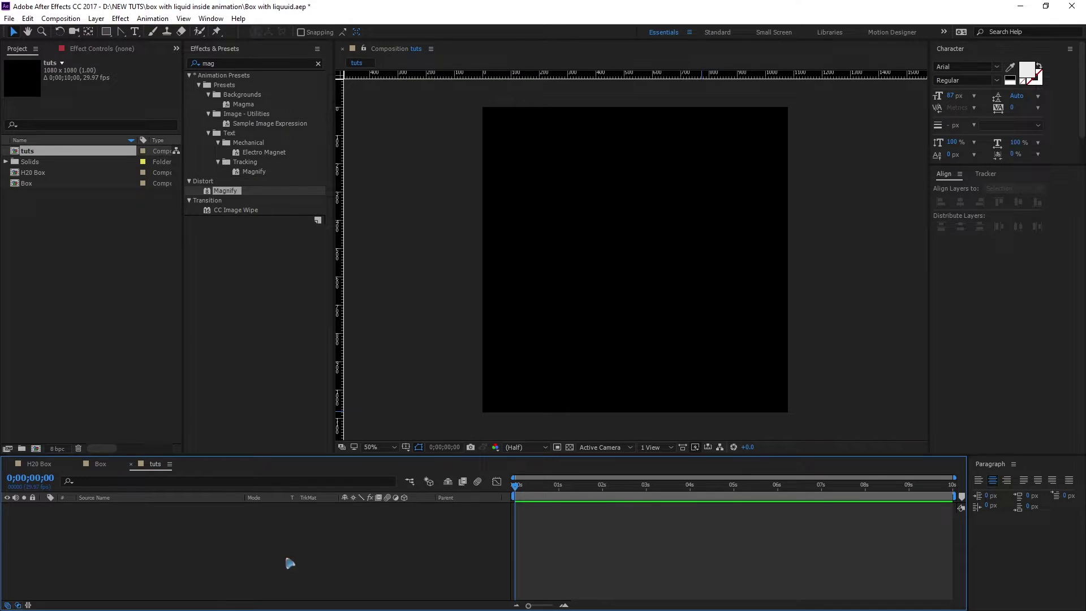
# Create a 1080 by 1080 px dark gray-blue solid and lower a duplicate of it to cover the frame's bottom part.
pyautogui.click(96, 19)
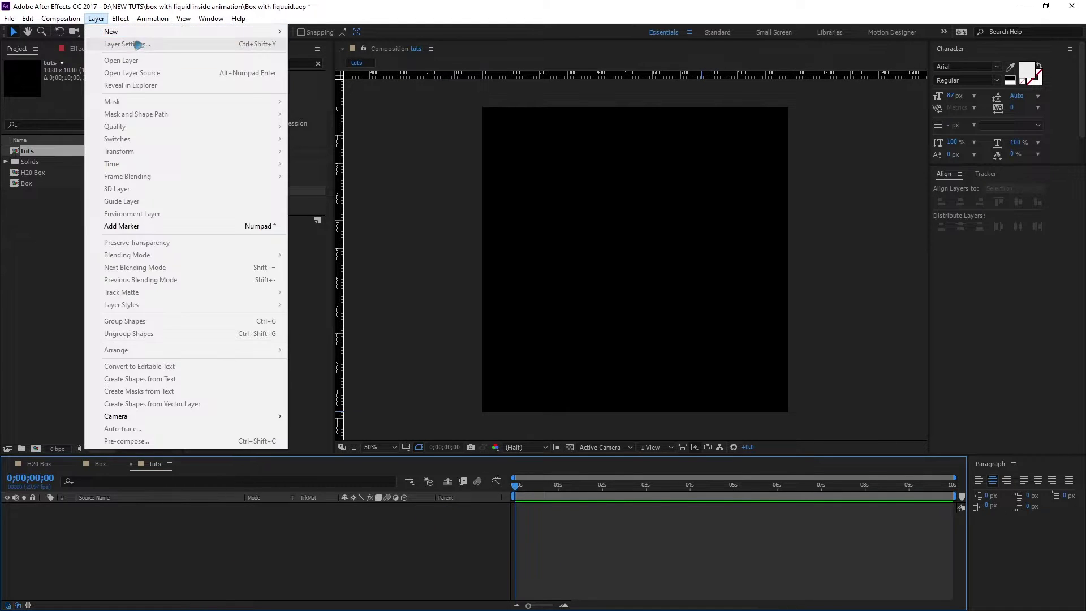
pyautogui.moveTo(136, 34)
pyautogui.click(360, 46)
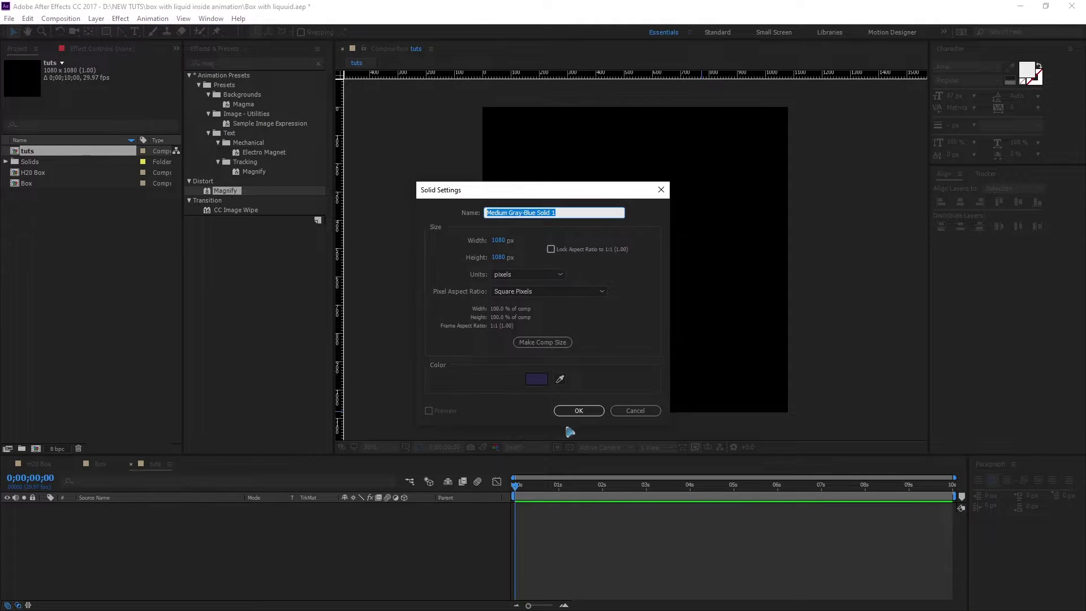
pyautogui.click(577, 411)
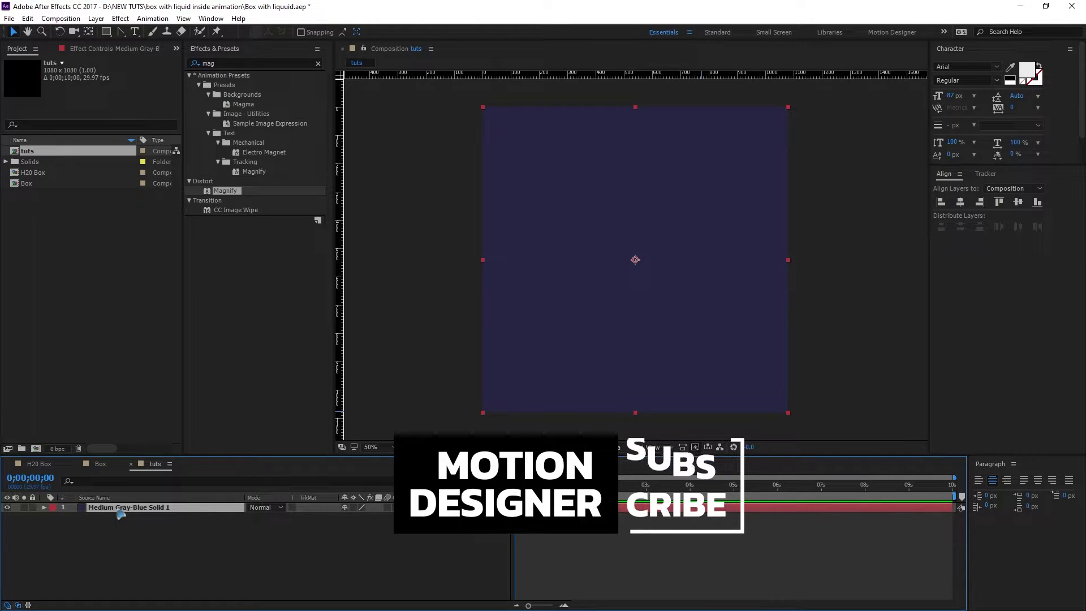
pyautogui.hotkey('ctrl', 'd')
pyautogui.moveTo(623, 177); pyautogui.dragTo(630, 311)
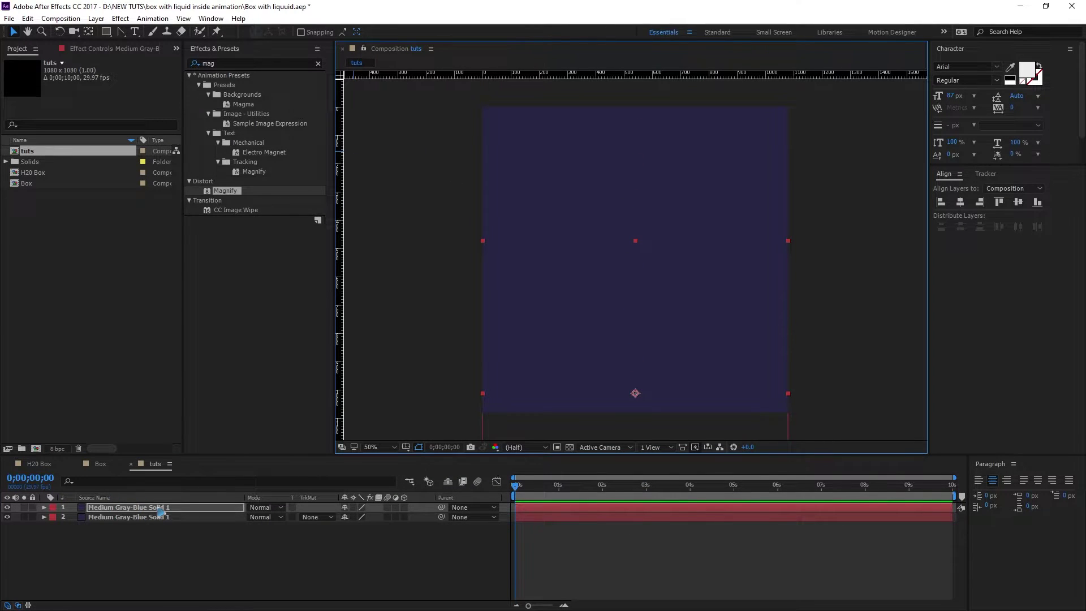
# Recolor the lowered upper-layer solid to light purple 9492C9 and lock both solid layers.
pyautogui.click(160, 509)
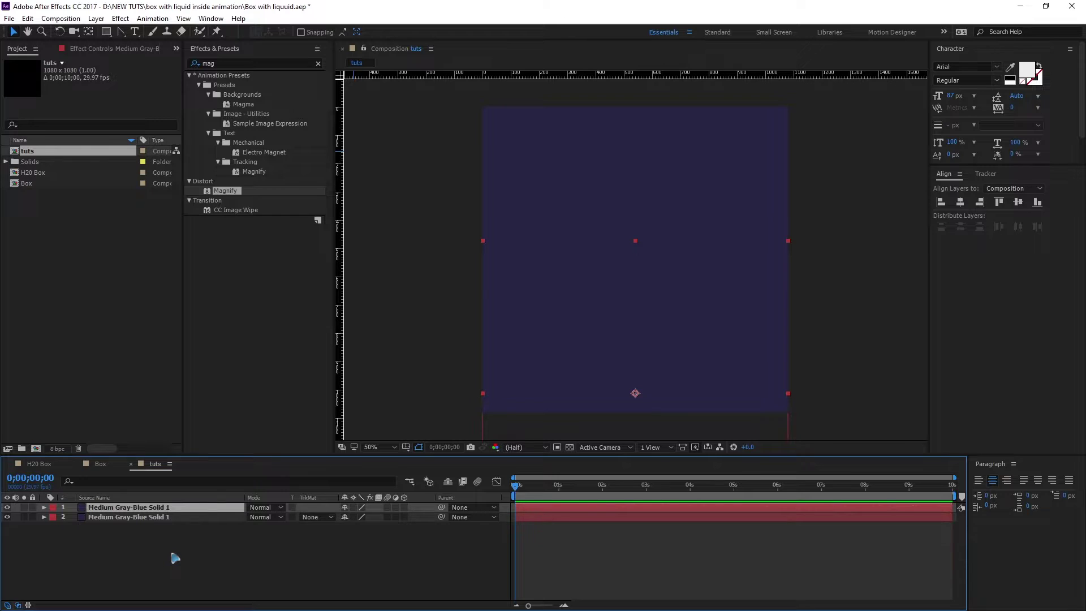
pyautogui.hotkey('ctrl', 'shift', 'y')
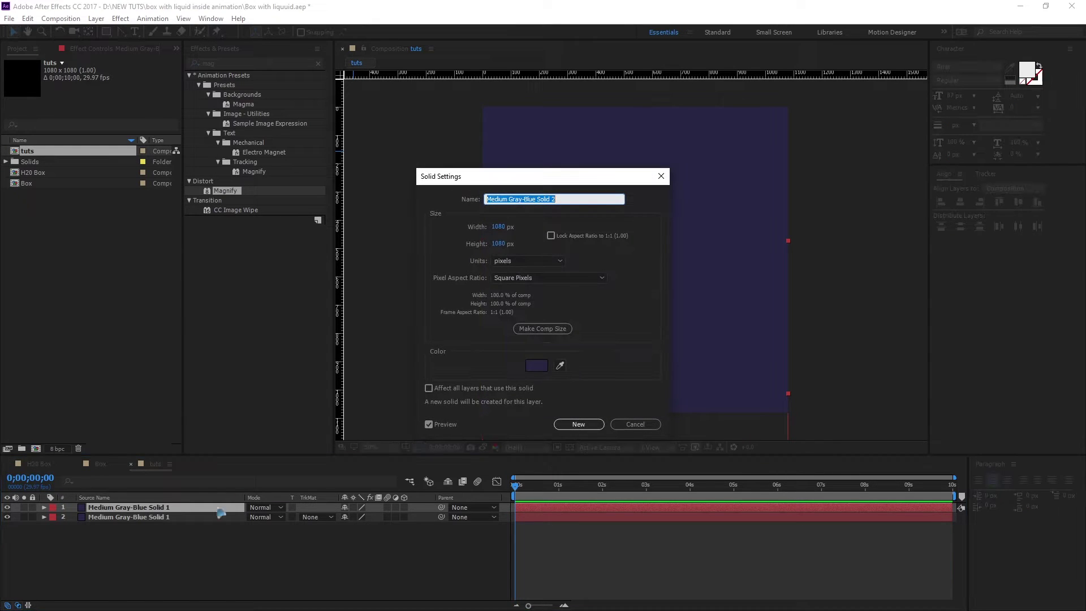
pyautogui.click(537, 369)
pyautogui.click(536, 367)
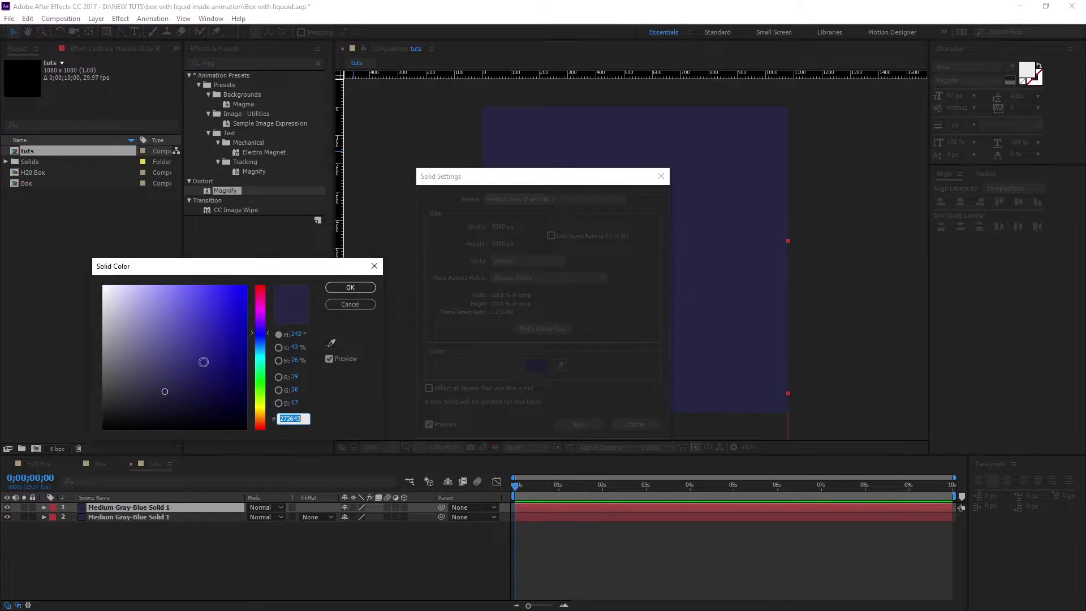
pyautogui.click(145, 377)
pyautogui.moveTo(145, 378)
pyautogui.mouseDown()
pyautogui.moveTo(172, 347)
pyautogui.moveTo(141, 310)
pyautogui.mouseUp()
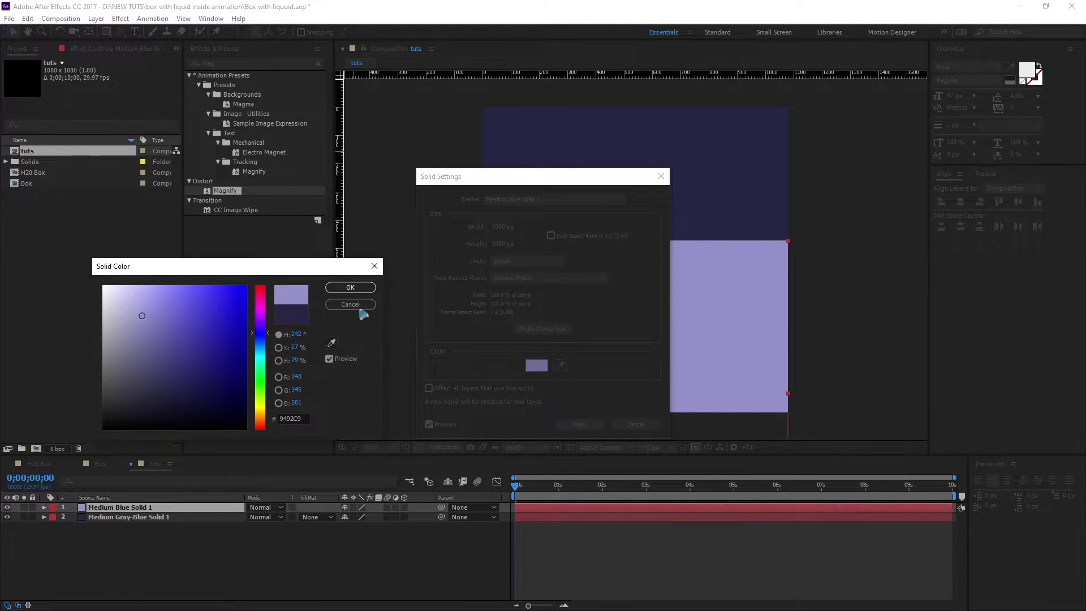
pyautogui.click(350, 288)
pyautogui.press('Return')
pyautogui.click(32, 517)
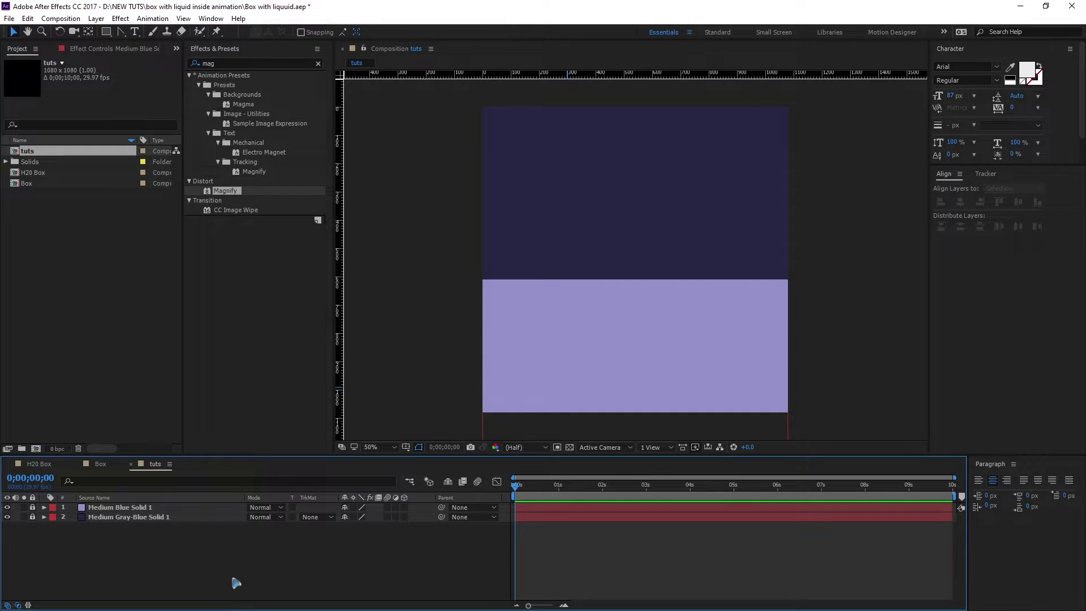
# Draw a small square shape with the Rectangle Tool on the dark area, just above the purple solid.
pyautogui.click(106, 31)
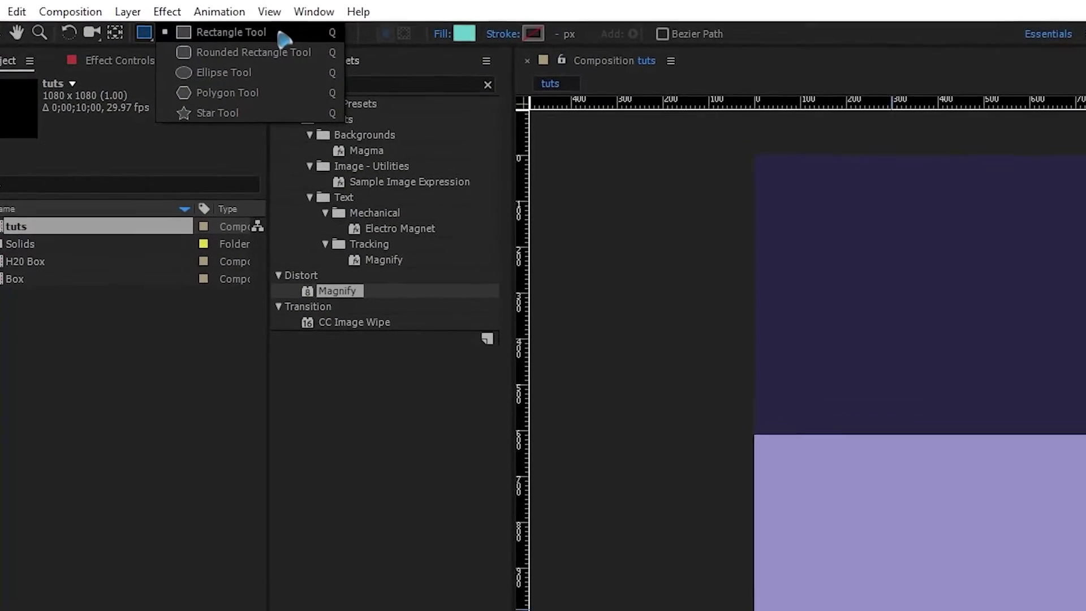
pyautogui.click(283, 38)
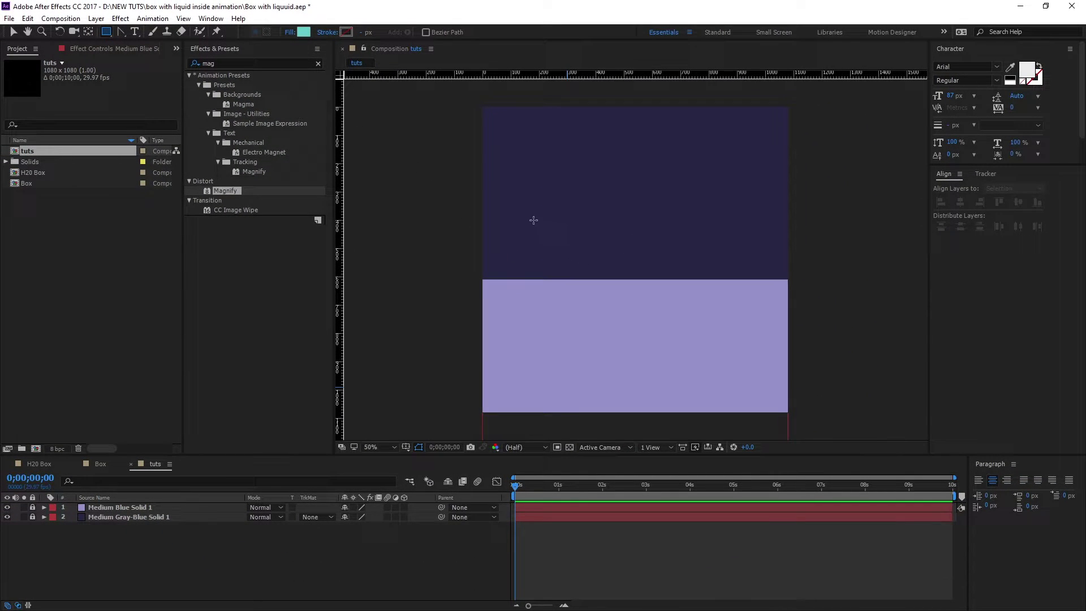
pyautogui.moveTo(525, 213); pyautogui.dragTo(573, 267)
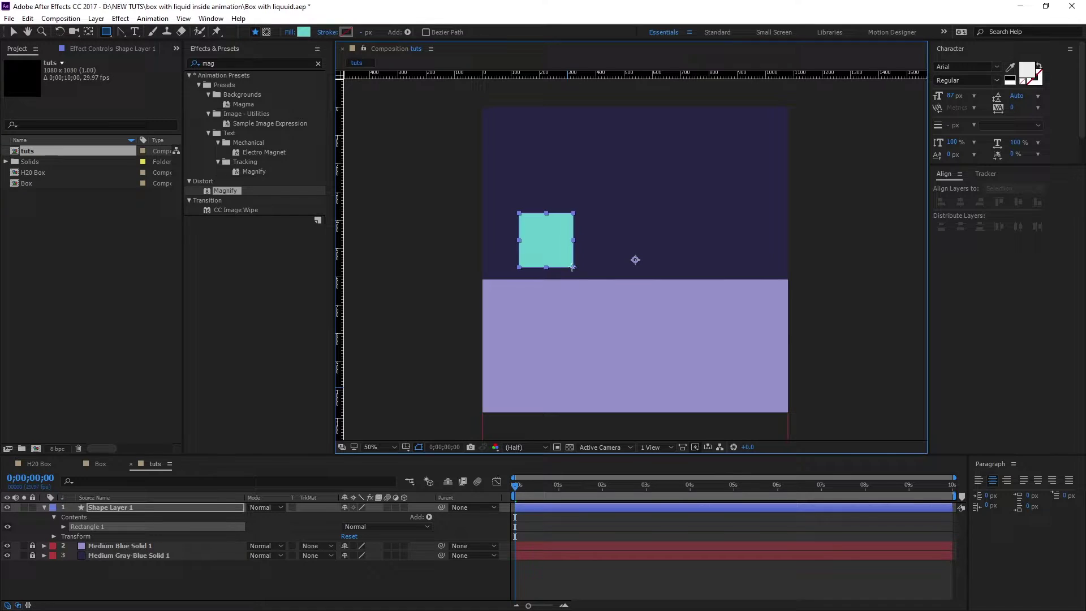
pyautogui.press('v')
pyautogui.click(143, 580)
# Remove the square's fill and give it a white FFFFFF stroke 8 px wide.
pyautogui.click(117, 509)
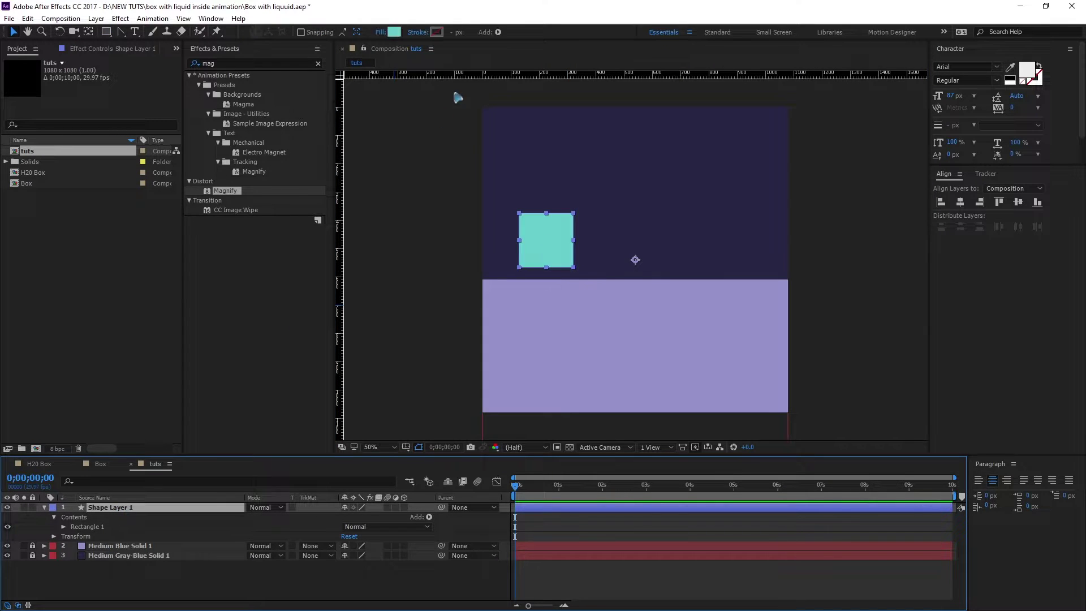
pyautogui.click(381, 32)
pyautogui.click(485, 280)
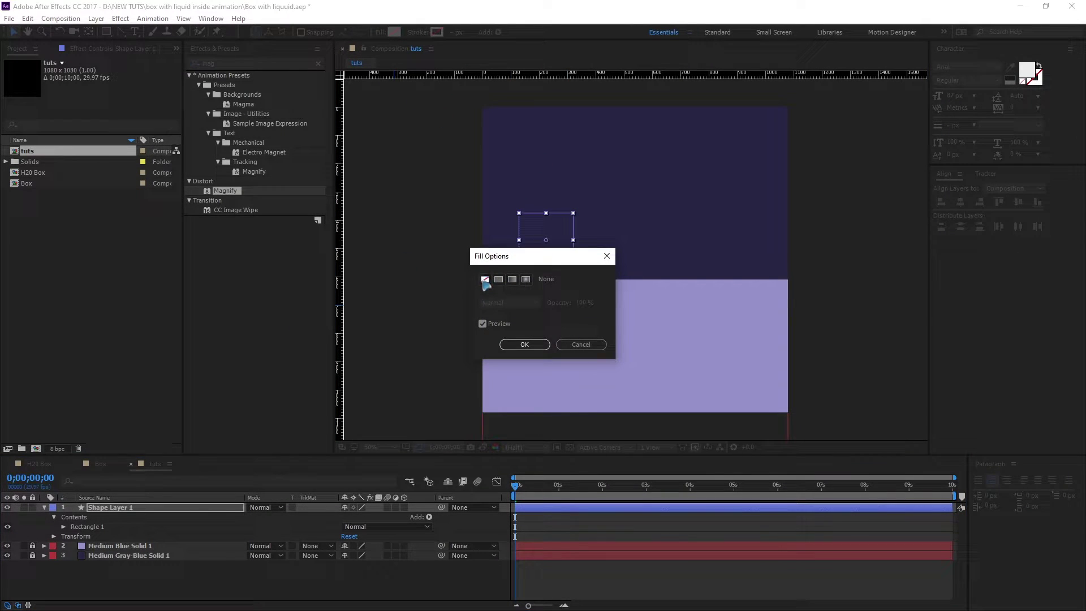
pyautogui.click(524, 345)
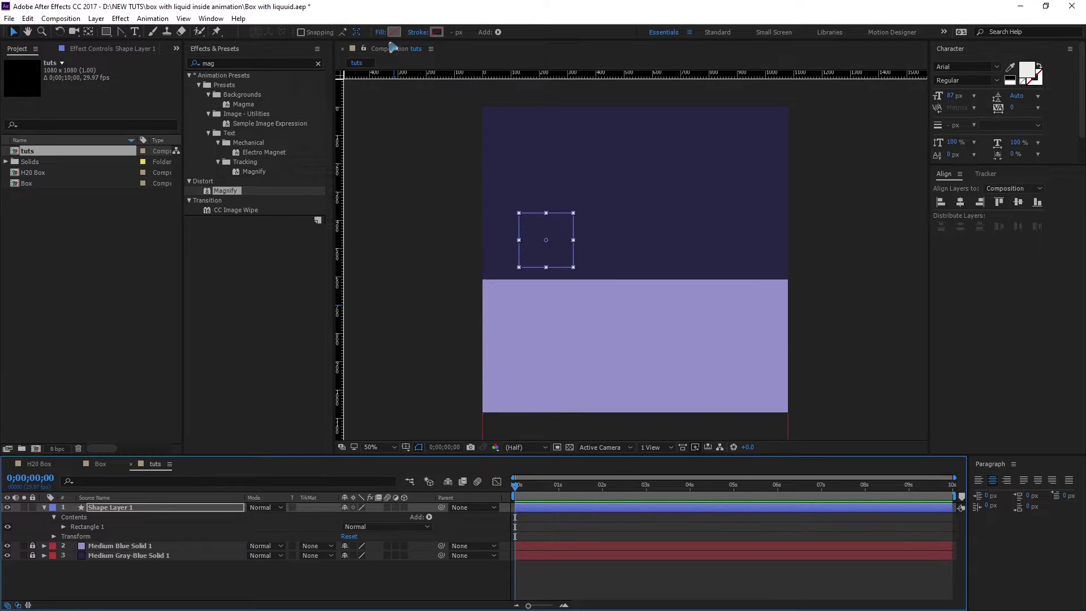
pyautogui.click(437, 32)
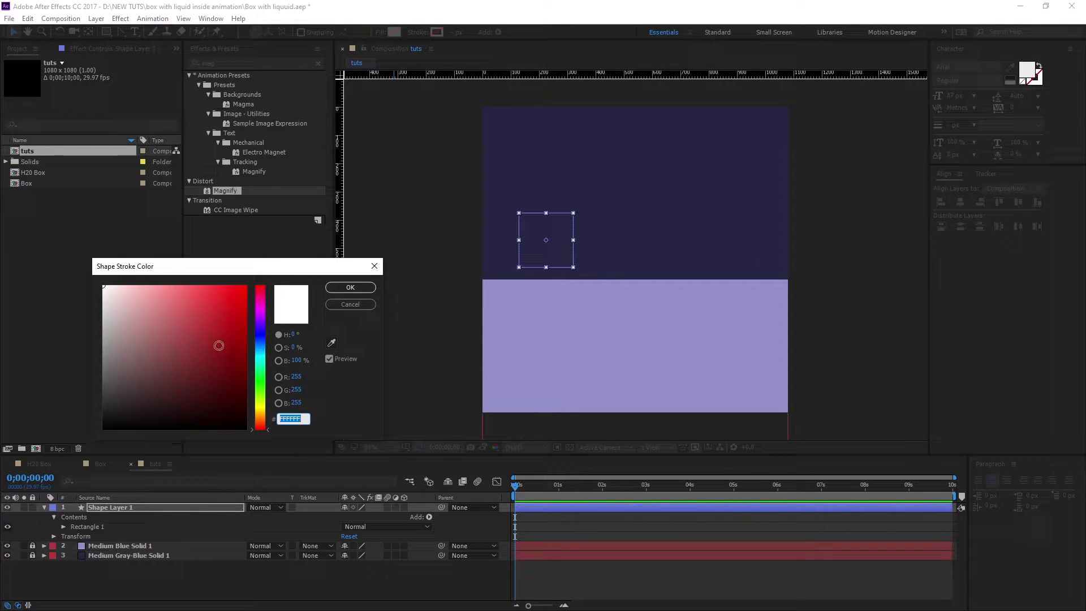
pyautogui.click(350, 287)
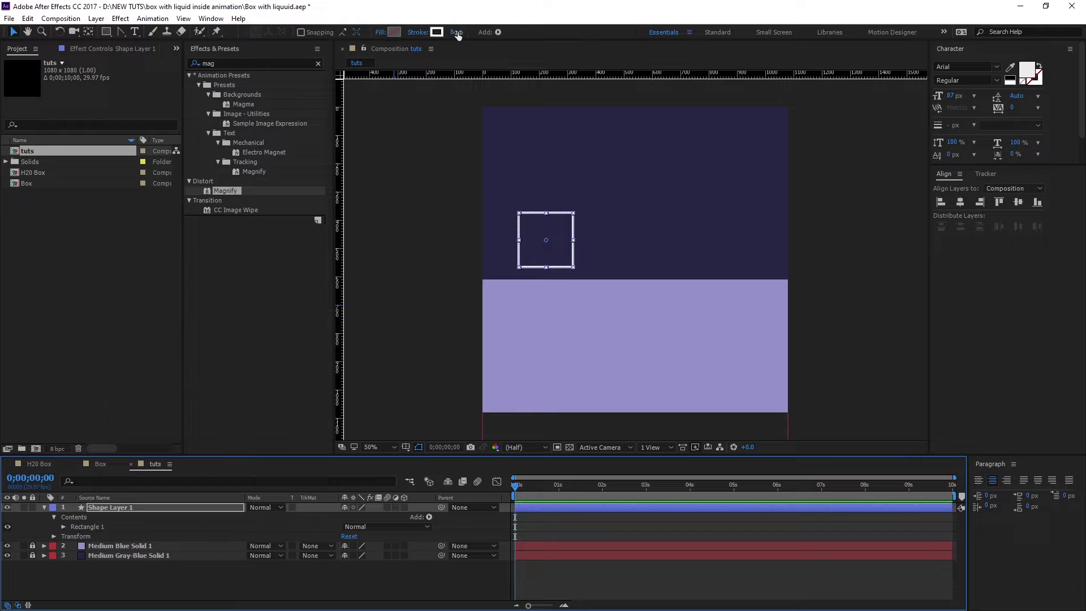
pyautogui.click(456, 33)
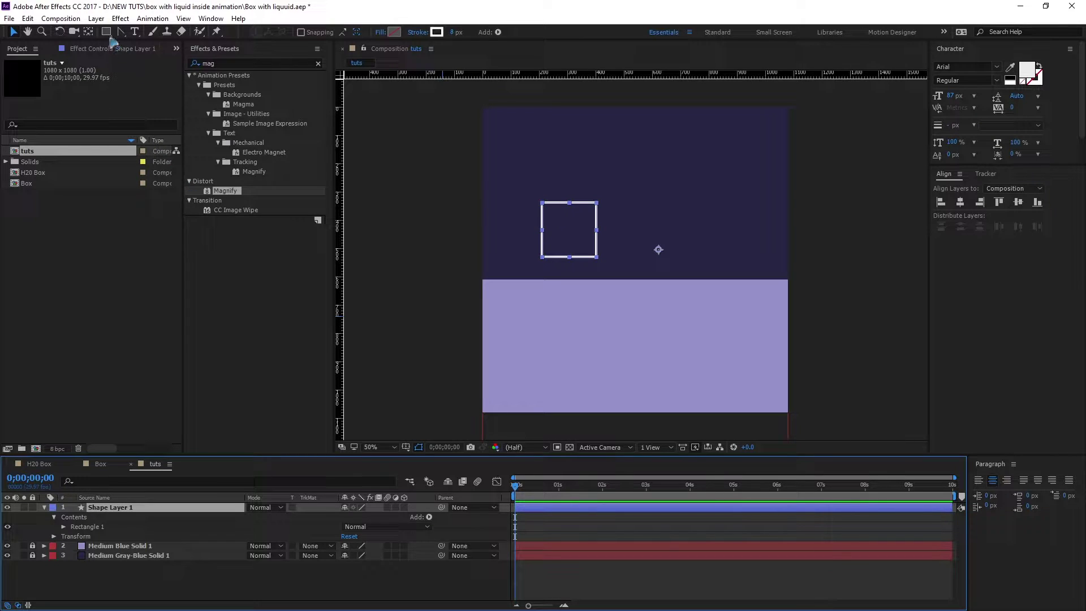
# Center the square's anchor point in its layer content and rename the shape layer Box.
pyautogui.click(96, 18)
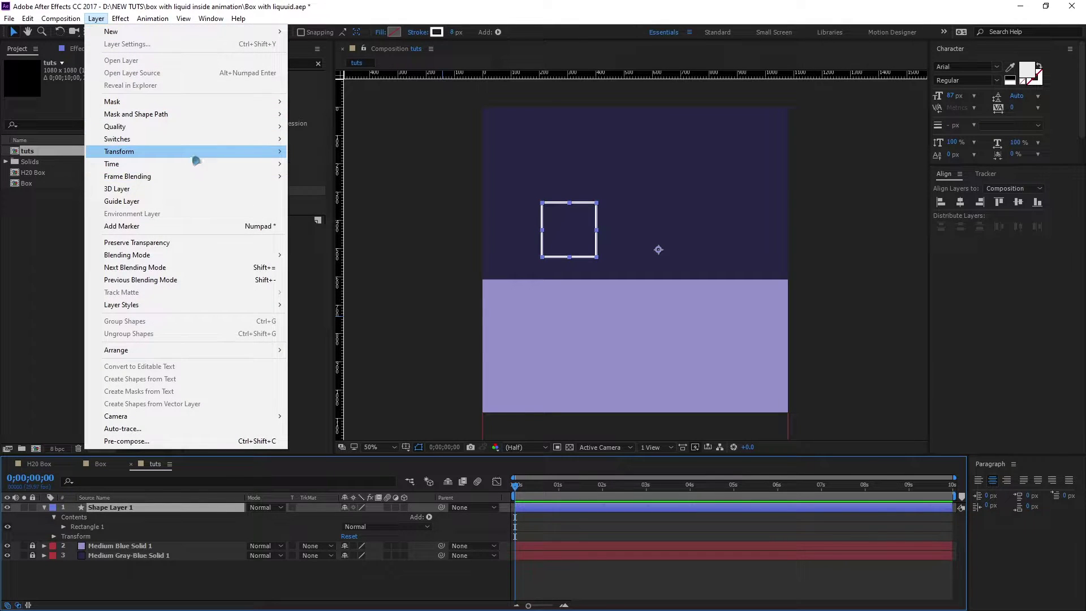
pyautogui.moveTo(196, 158)
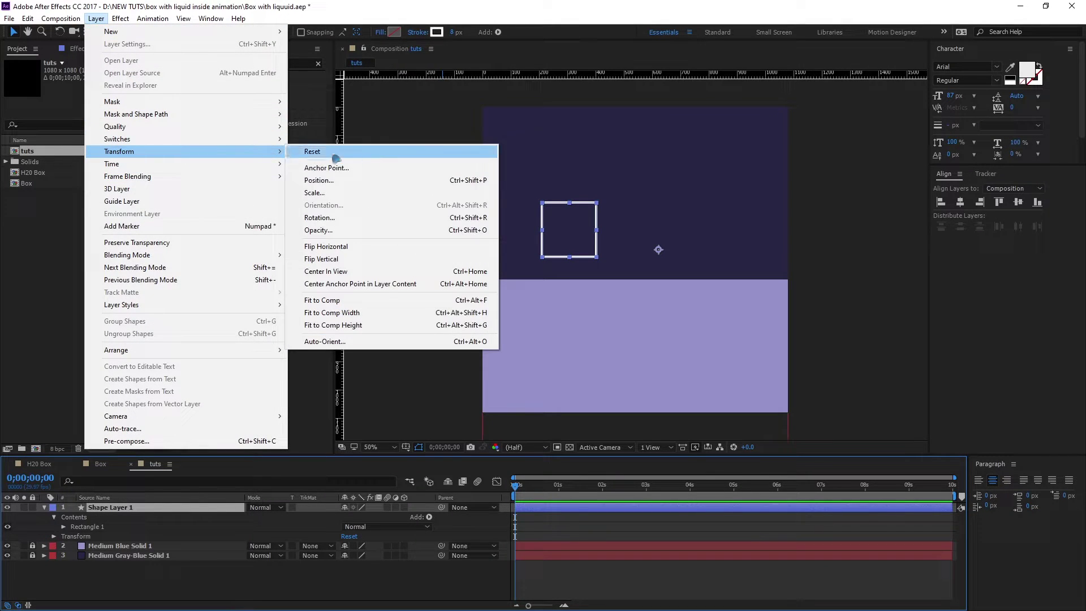
pyautogui.click(415, 284)
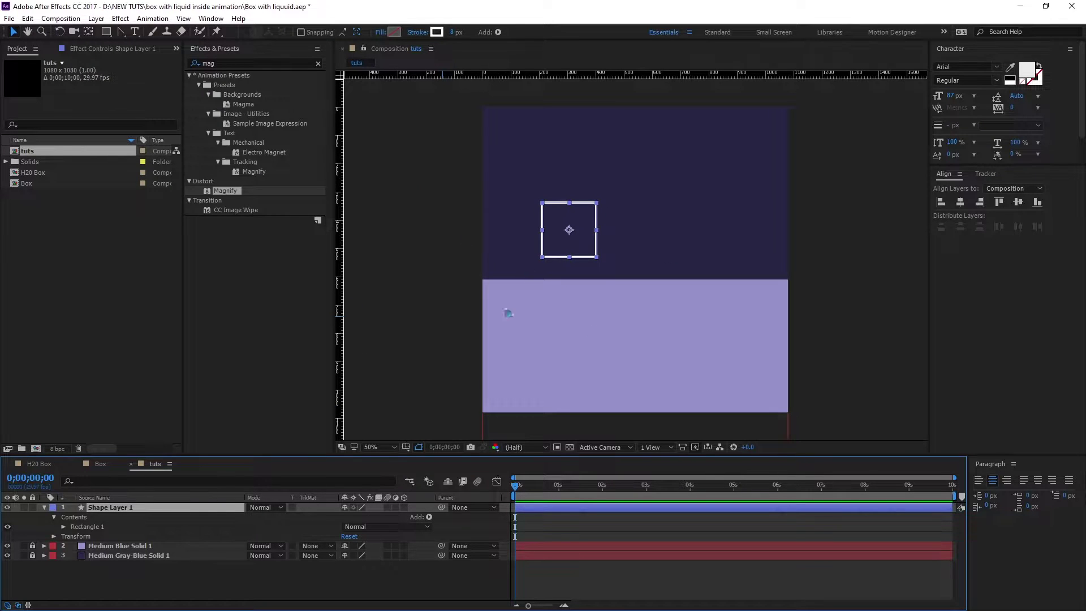
pyautogui.press('Return')
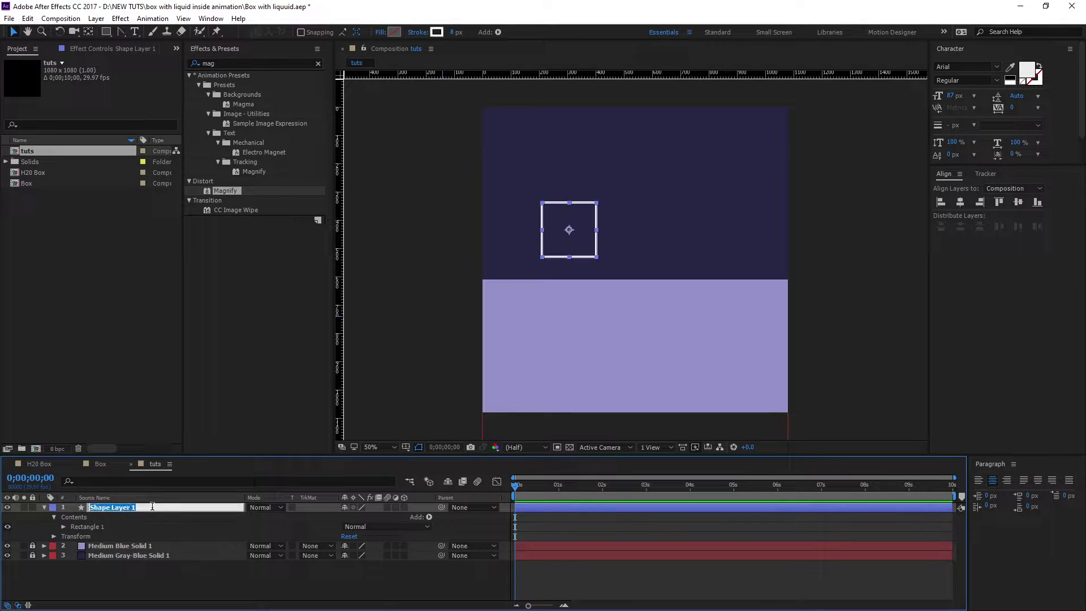
pyautogui.write('Box')
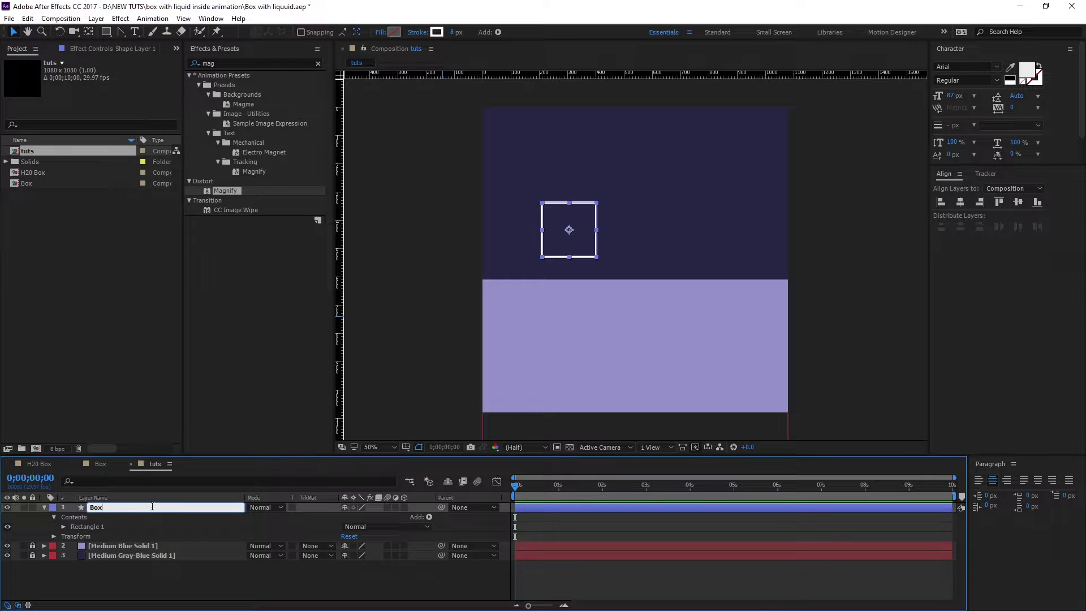
pyautogui.press('Return')
# Move the Box so it rests on the purple solid's top edge near the frame's left side, at about 125.8, 509.5.
pyautogui.scroll(1, 521, 311)
pyautogui.moveTo(505, 297); pyautogui.dragTo(638, 275)
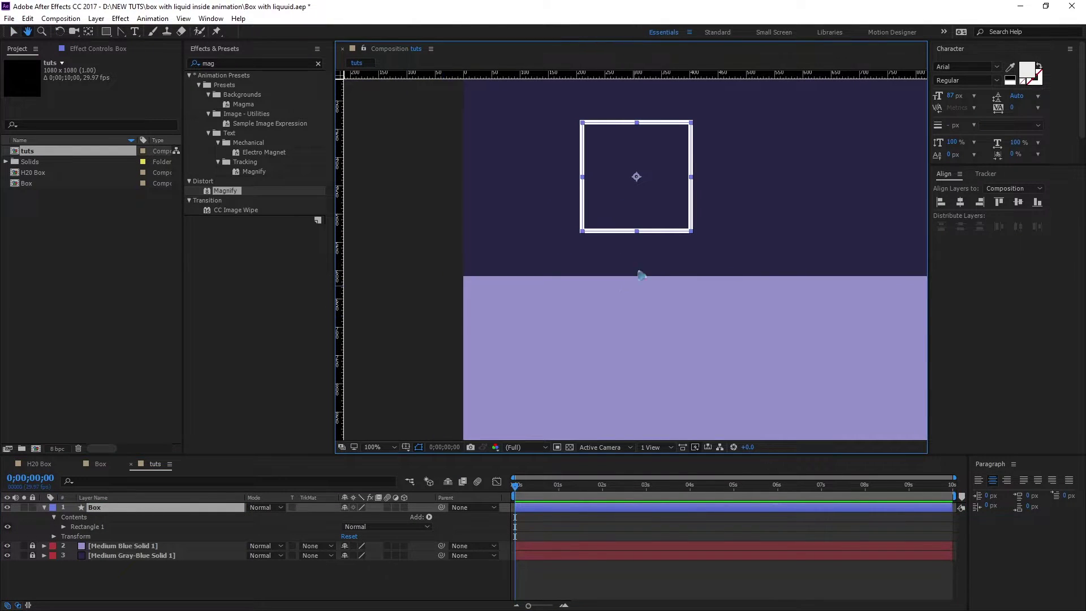
pyautogui.moveTo(650, 208); pyautogui.dragTo(543, 252)
pyautogui.scroll(1, 537, 298)
pyautogui.moveTo(489, 312); pyautogui.dragTo(621, 298)
pyautogui.moveTo(797, 302); pyautogui.dragTo(637, 341)
pyautogui.scroll(-1, 696, 337)
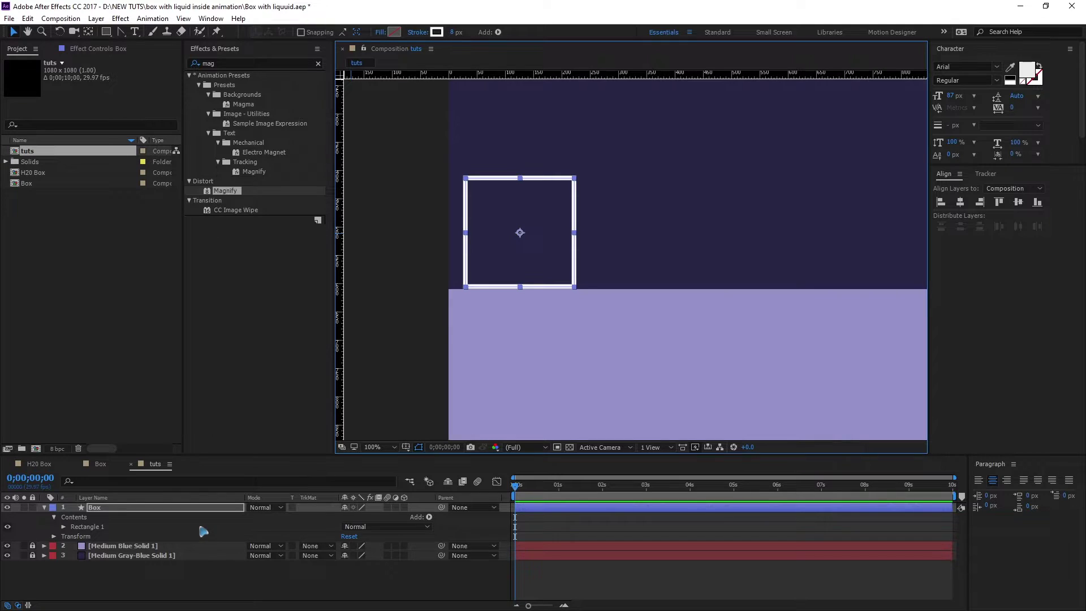
# Reveal the Box layer's Position and Rotation and set starting keyframes for both at 0;00;00;00.
pyautogui.press('p')
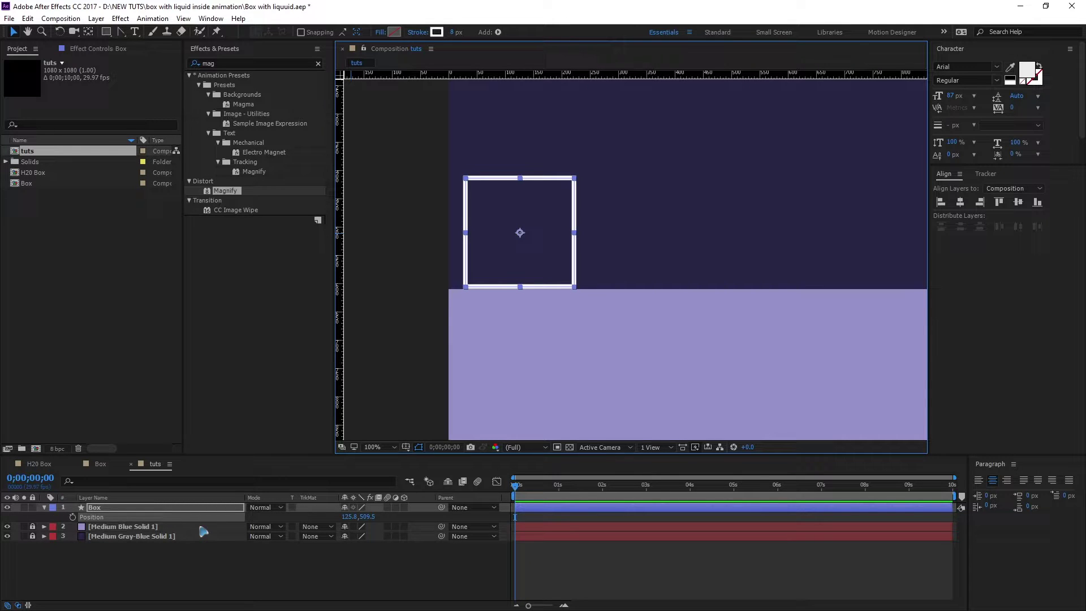
pyautogui.hotkey('shift', 'r')
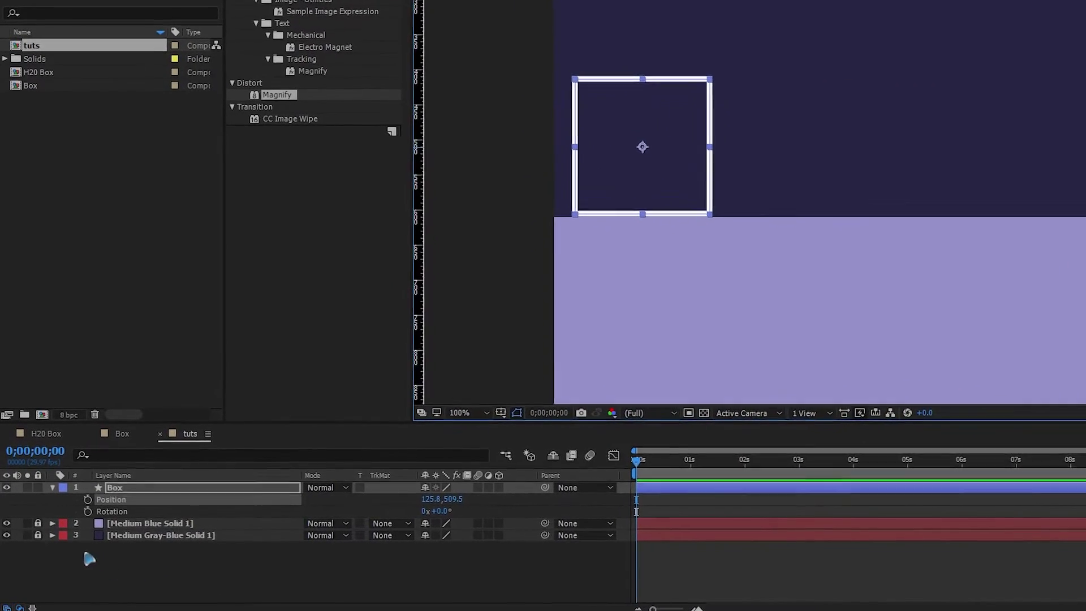
pyautogui.click(91, 509)
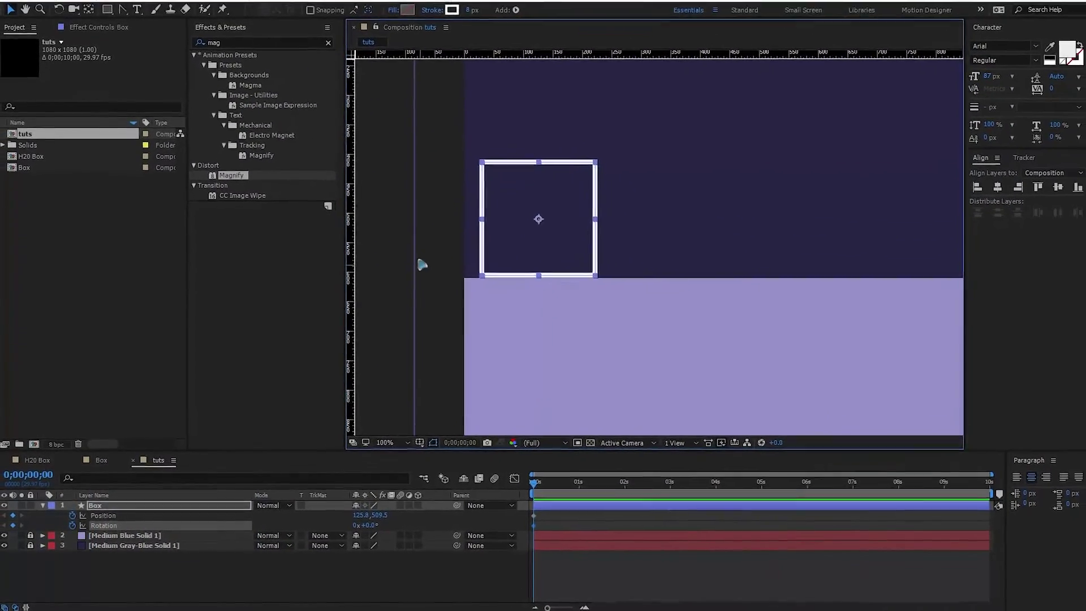
# Toggle the composition rulers off and on, and toggle the visibility of the guides.
pyautogui.hotkey('ctrl', 'r')
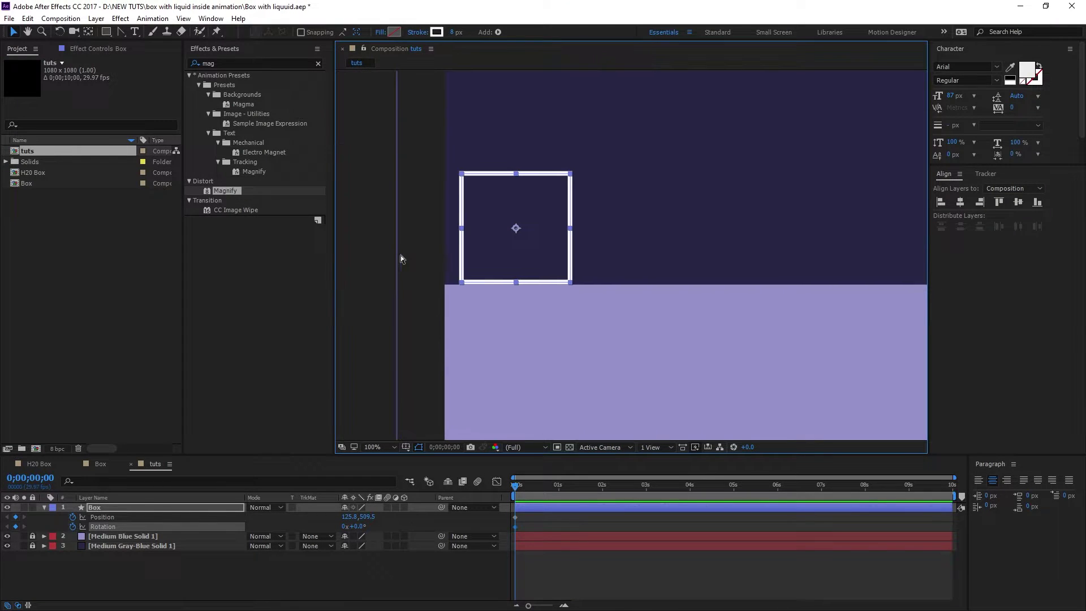
pyautogui.hotkey('ctrl', 'r')
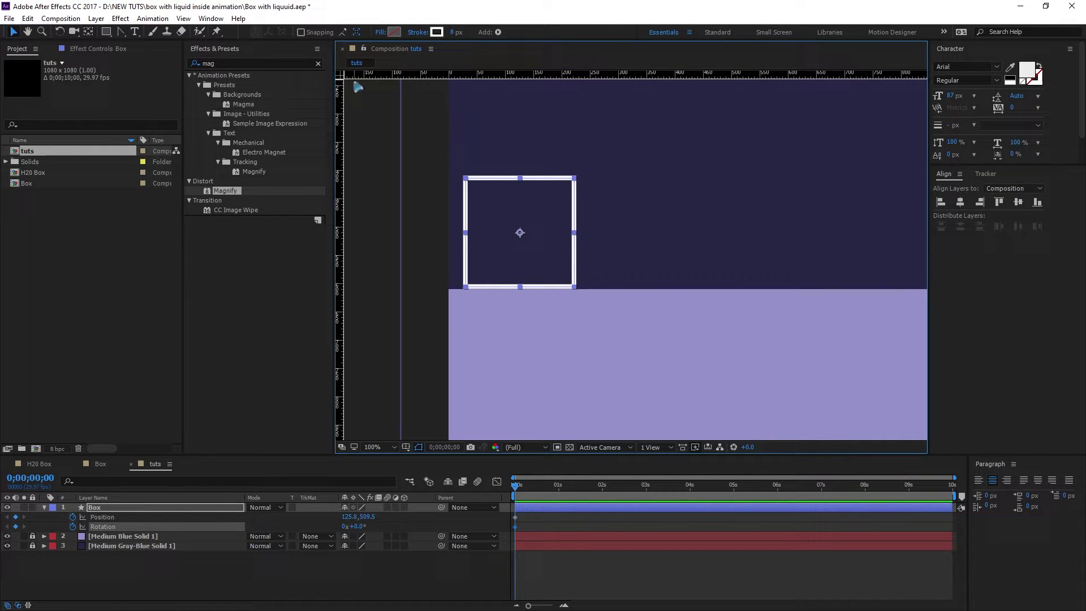
pyautogui.hotkey('ctrl', 'r')
pyautogui.hotkey('ctrl', 'r')
pyautogui.click(184, 20)
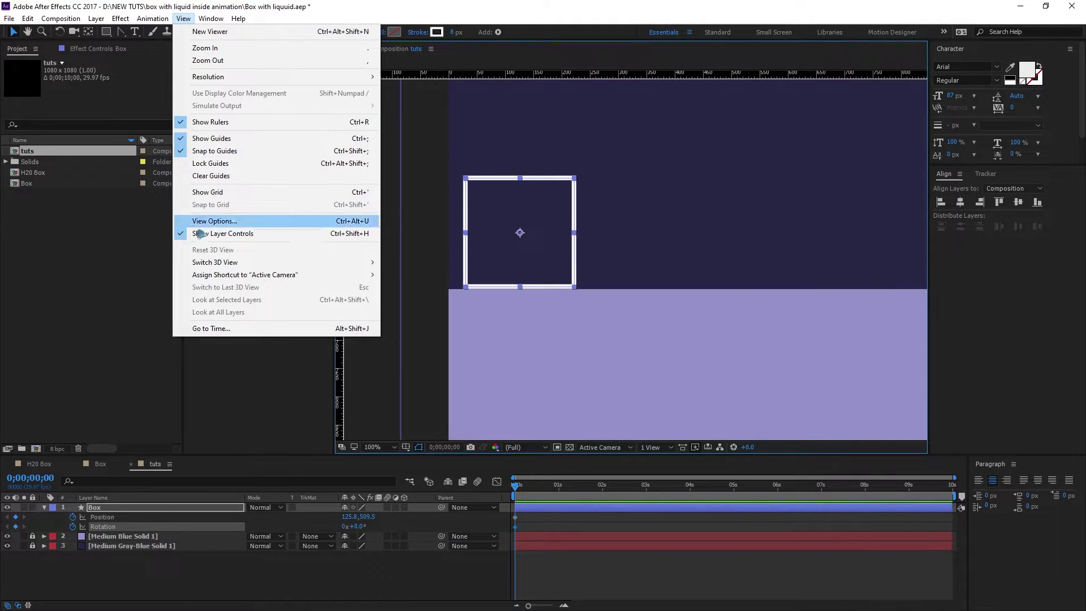
pyautogui.click(226, 142)
pyautogui.click(182, 20)
pyautogui.press('Escape')
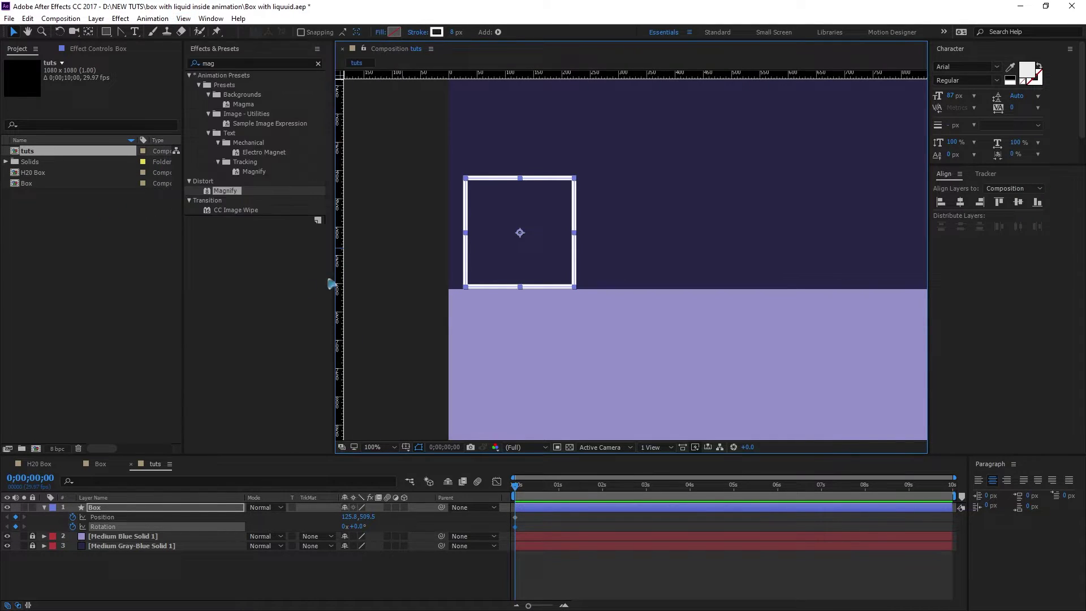
# Add a vertical guide and align it with the outer right edge of the Box's stroke.
pyautogui.moveTo(337, 251); pyautogui.dragTo(588, 300)
pyautogui.scroll(4, 573, 300)
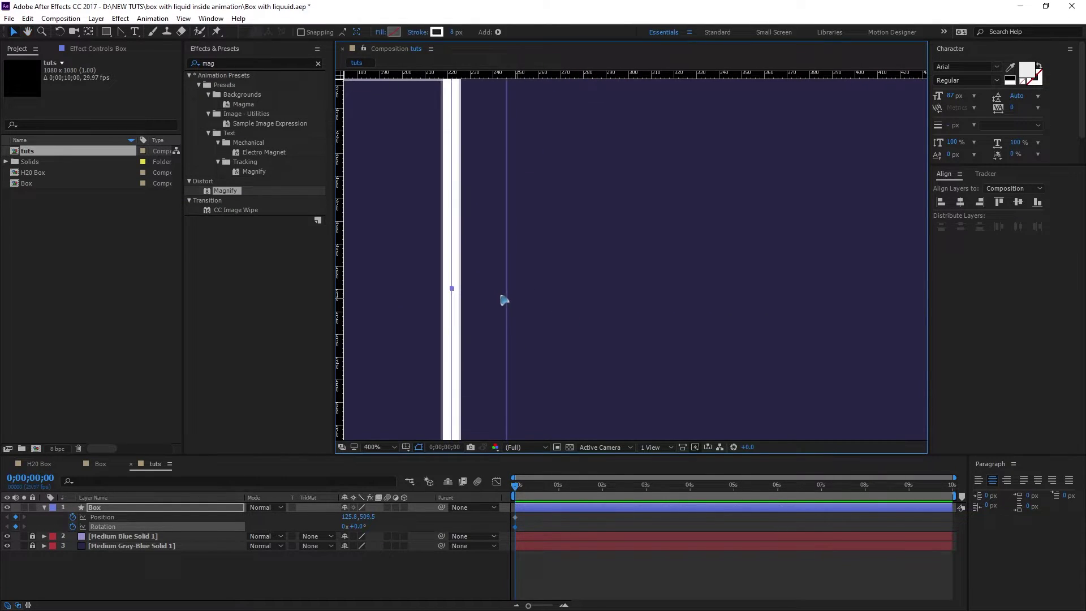
pyautogui.moveTo(506, 291); pyautogui.dragTo(460, 305)
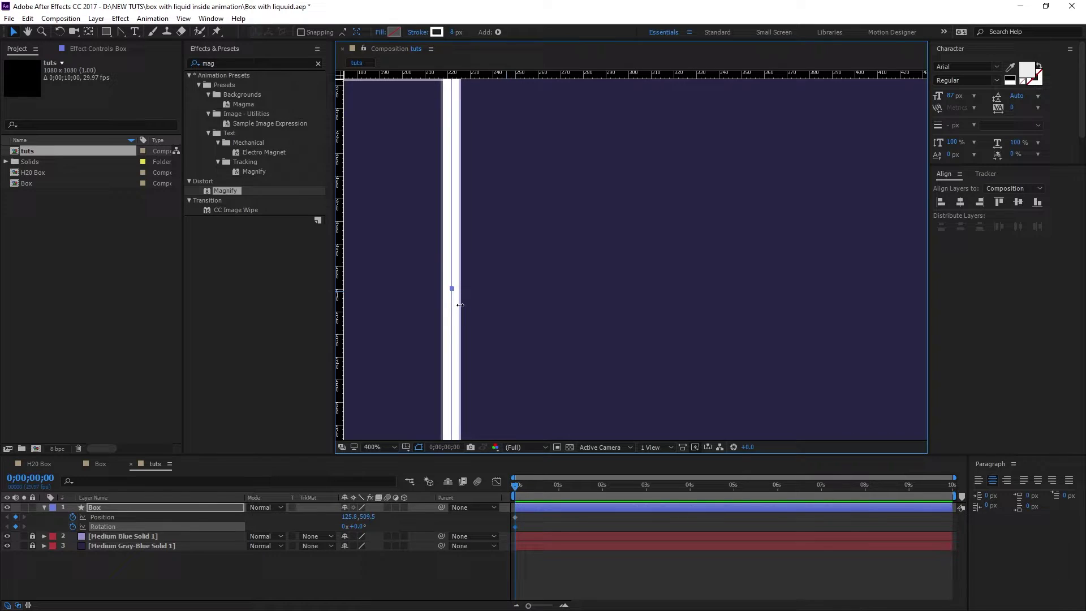
pyautogui.scroll(-2, 405, 311)
# At 0;00;01;00, move the Box horizontally to 326.8, 509.5 so its left outer edge meets the vertical guide.
pyautogui.click(539, 492)
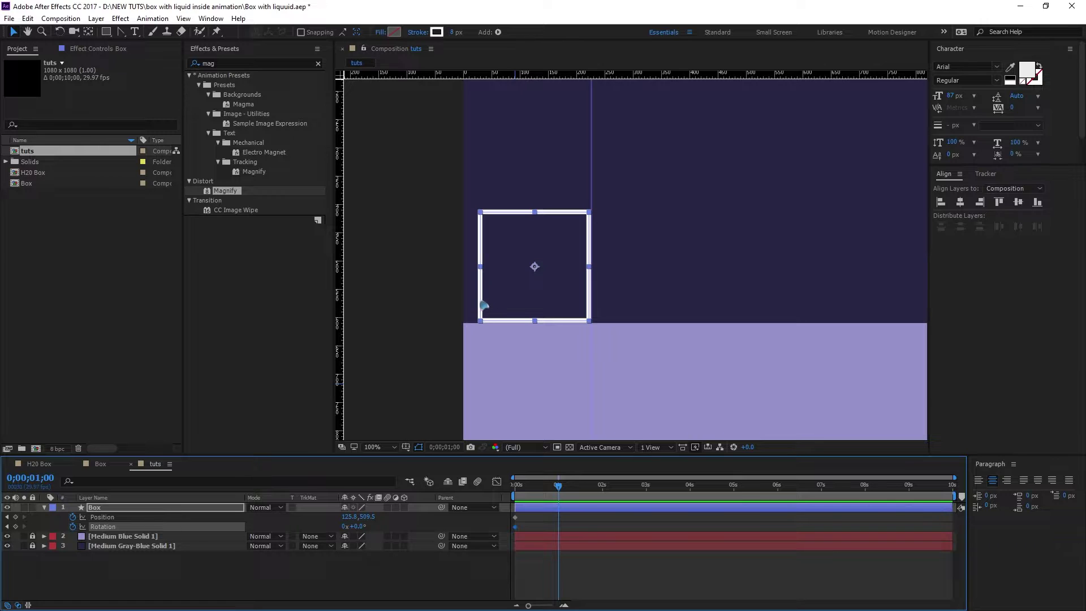
pyautogui.moveTo(483, 306); pyautogui.dragTo(602, 306)
pyautogui.press('.')
pyautogui.press('.')
pyautogui.moveTo(505, 344); pyautogui.dragTo(474, 344)
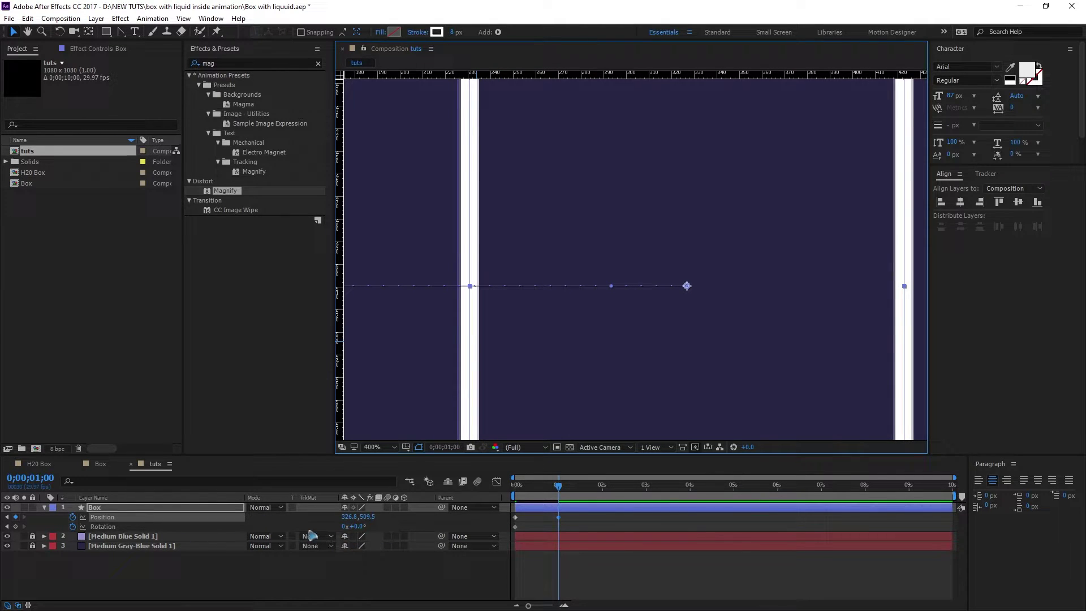
# Set the Box's Rotation to 90° at 0;00;01;00 and scrub through the first second to check the roll.
pyautogui.click(361, 526)
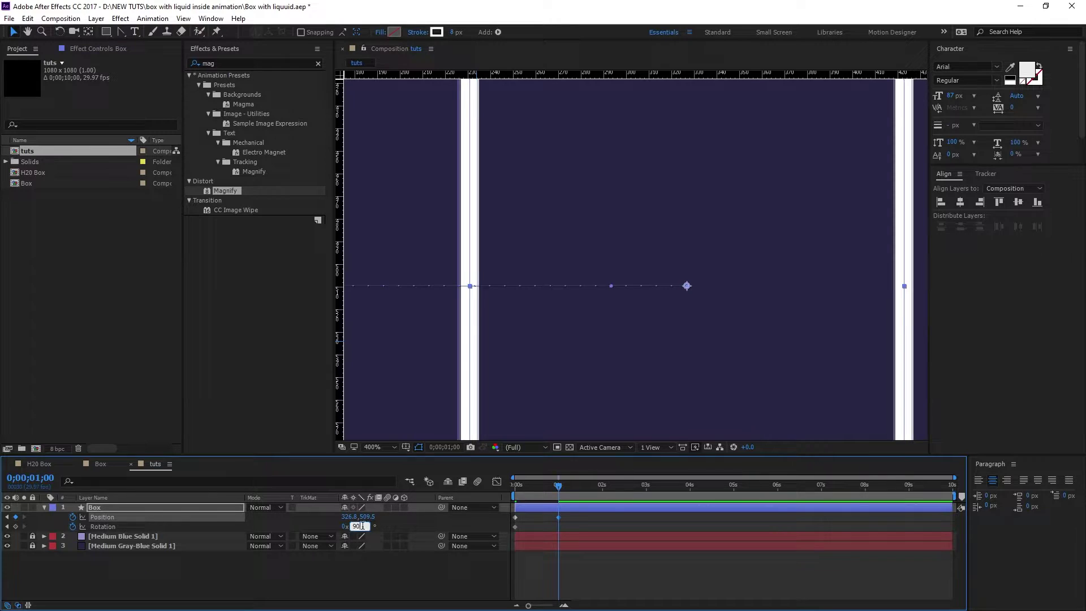
pyautogui.write('90')
pyautogui.press('Return')
pyautogui.press(',')
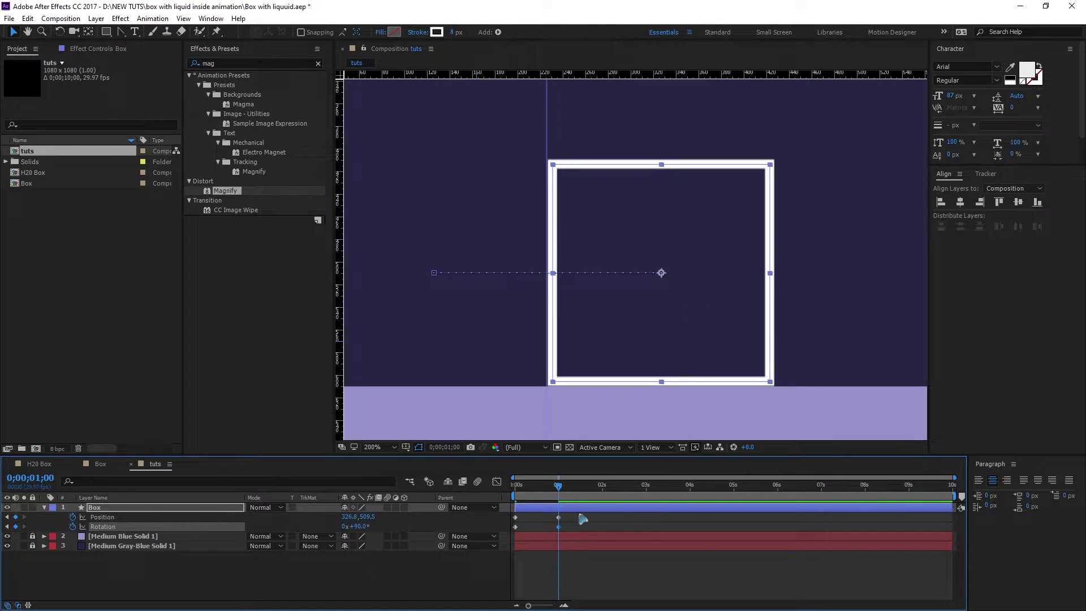
pyautogui.moveTo(558, 485); pyautogui.dragTo(540, 500)
pyautogui.moveTo(522, 411); pyautogui.dragTo(608, 334)
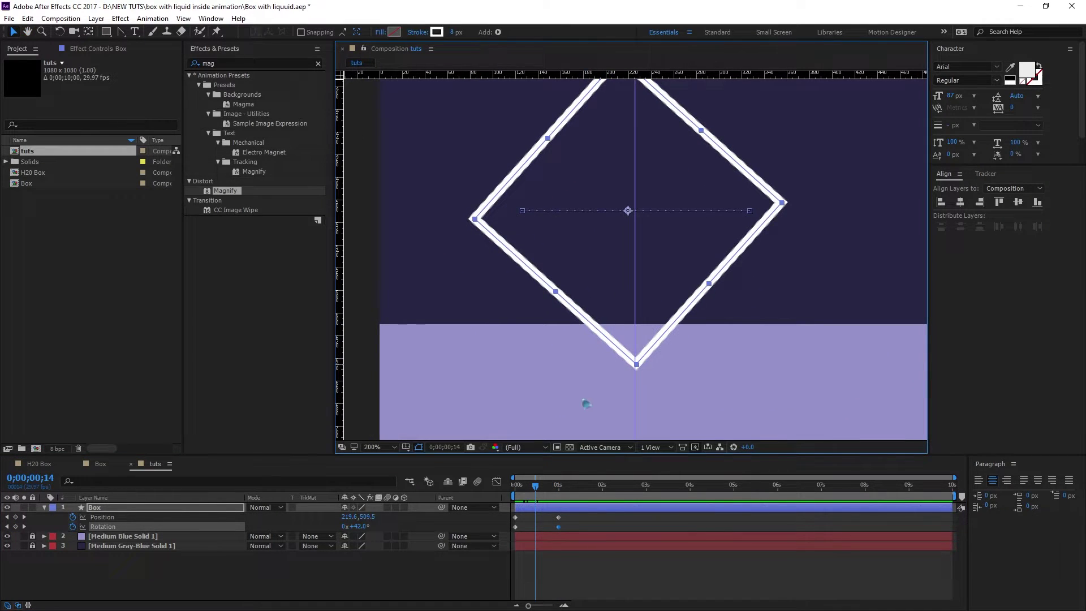
pyautogui.moveTo(536, 486); pyautogui.dragTo(558, 492)
pyautogui.scroll(-1, 555, 318)
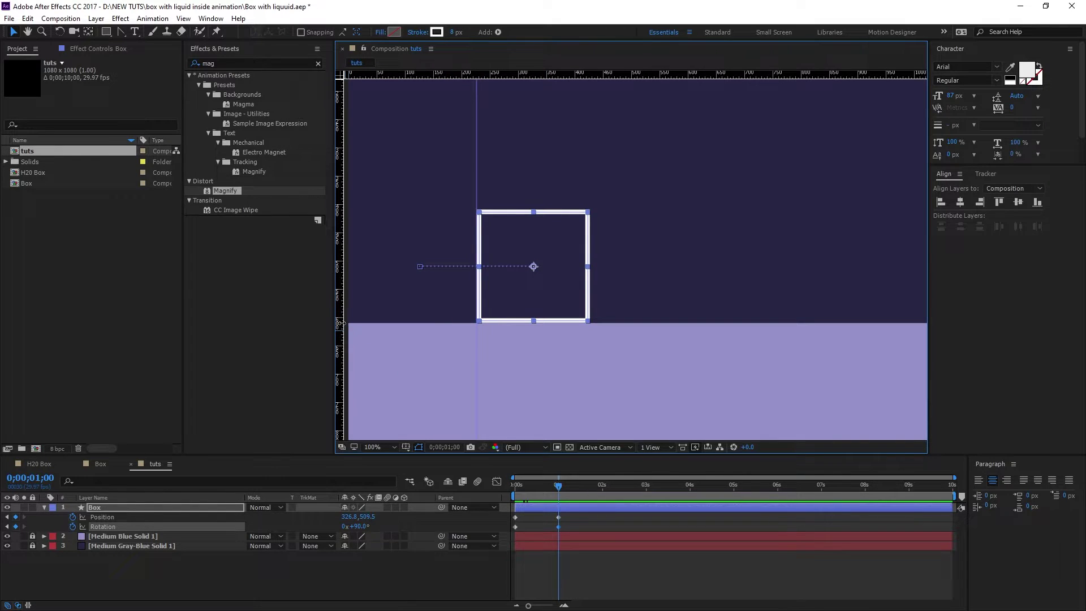
# Add a second vertical guide and align it with the outer right edge of the Box's stroke at its new position.
pyautogui.moveTo(341, 323); pyautogui.dragTo(594, 280)
pyautogui.scroll(2, 589, 261)
pyautogui.moveTo(477, 307); pyautogui.dragTo(563, 393)
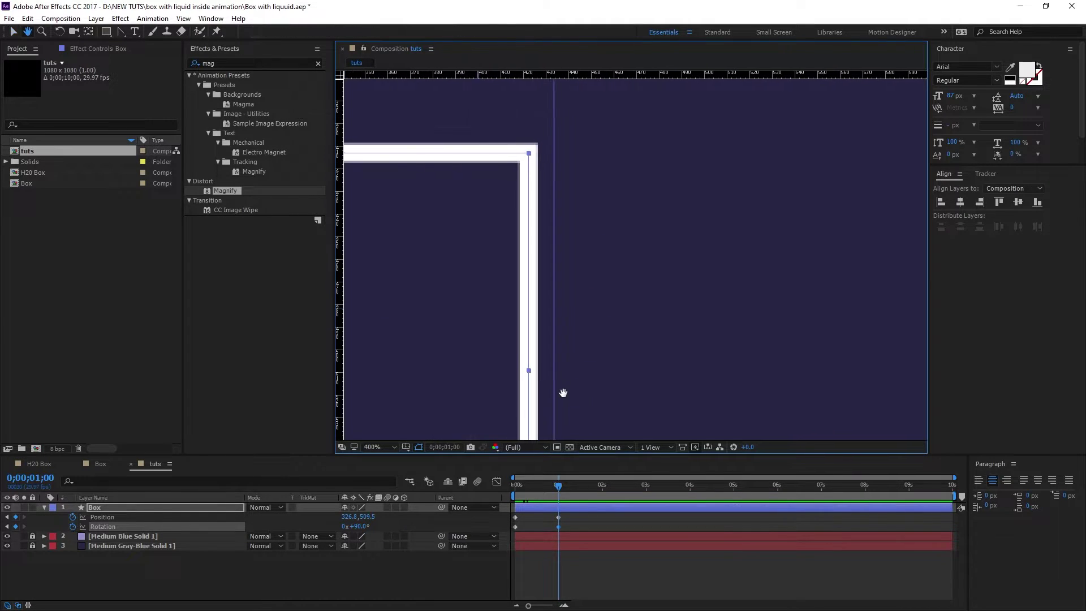
pyautogui.press('v')
pyautogui.moveTo(554, 335); pyautogui.dragTo(540, 336)
# Add hold keyframes for the Box's Position and Rotation at 0;00;01;20.
pyautogui.moveTo(558, 486)
pyautogui.mouseDown()
pyautogui.moveTo(538, 487)
pyautogui.moveTo(560, 490)
pyautogui.mouseUp()
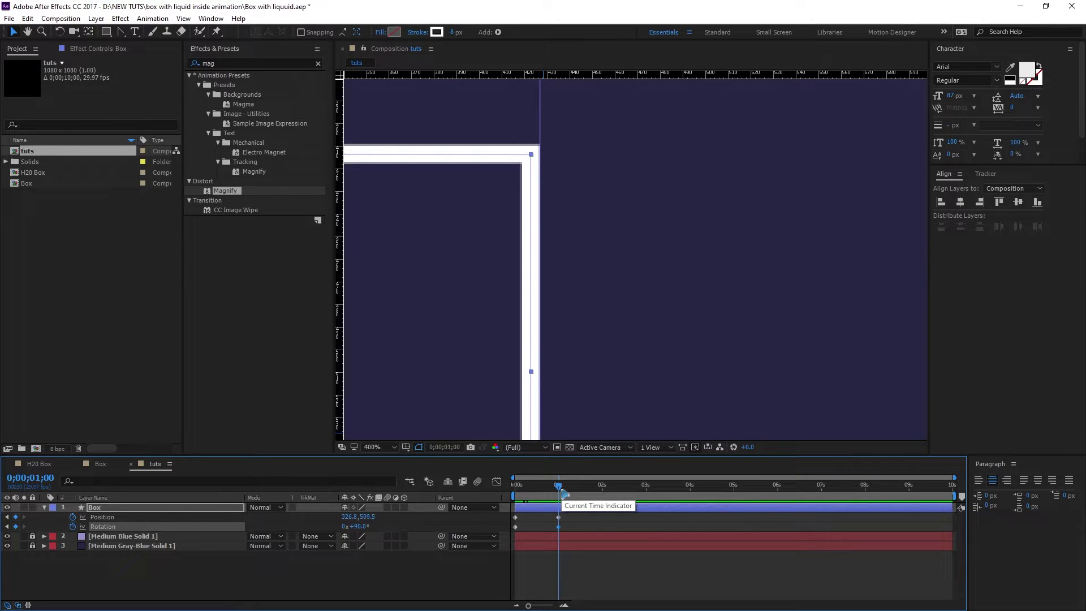
pyautogui.press('space')
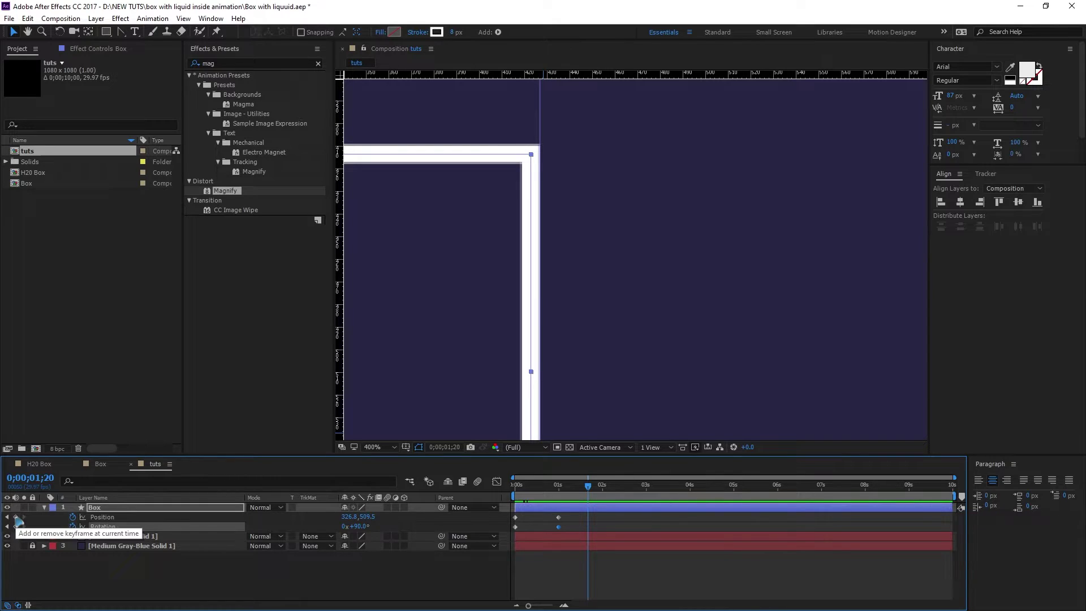
pyautogui.click(16, 517)
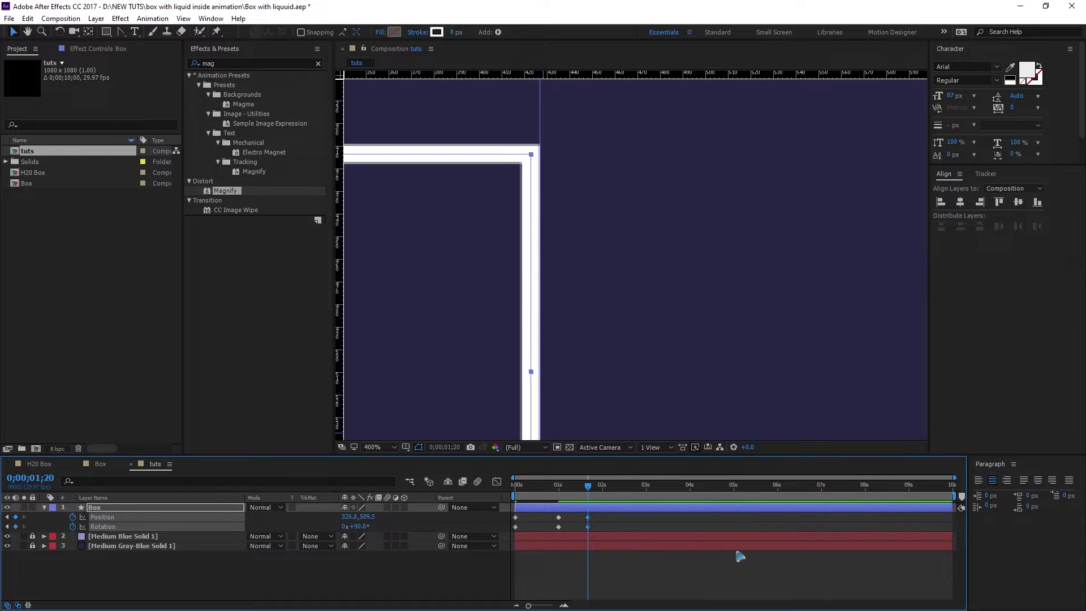
# At 0;00;02;20, set the Box's Rotation to 180° and its X position to about 528 so it meets the second guide.
pyautogui.press('space')
pyautogui.press(',')
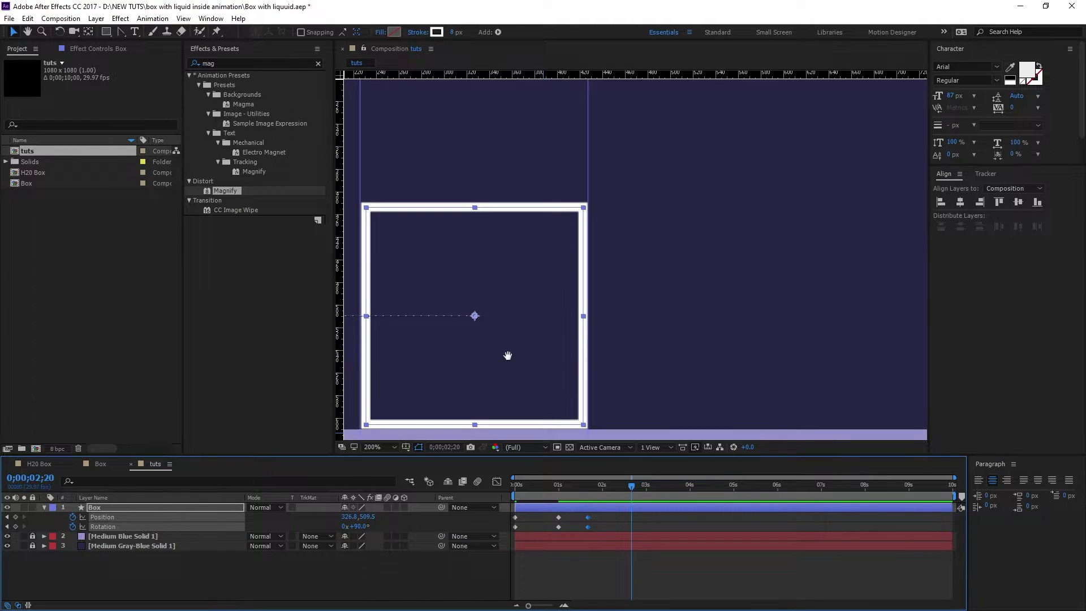
pyautogui.moveTo(508, 355); pyautogui.dragTo(613, 317)
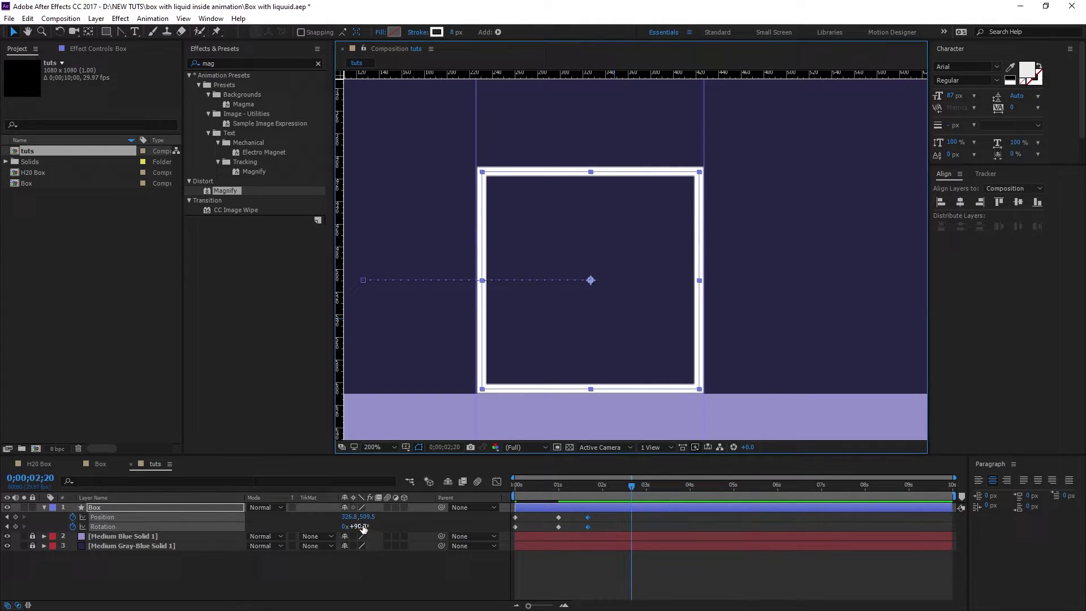
pyautogui.click(363, 528)
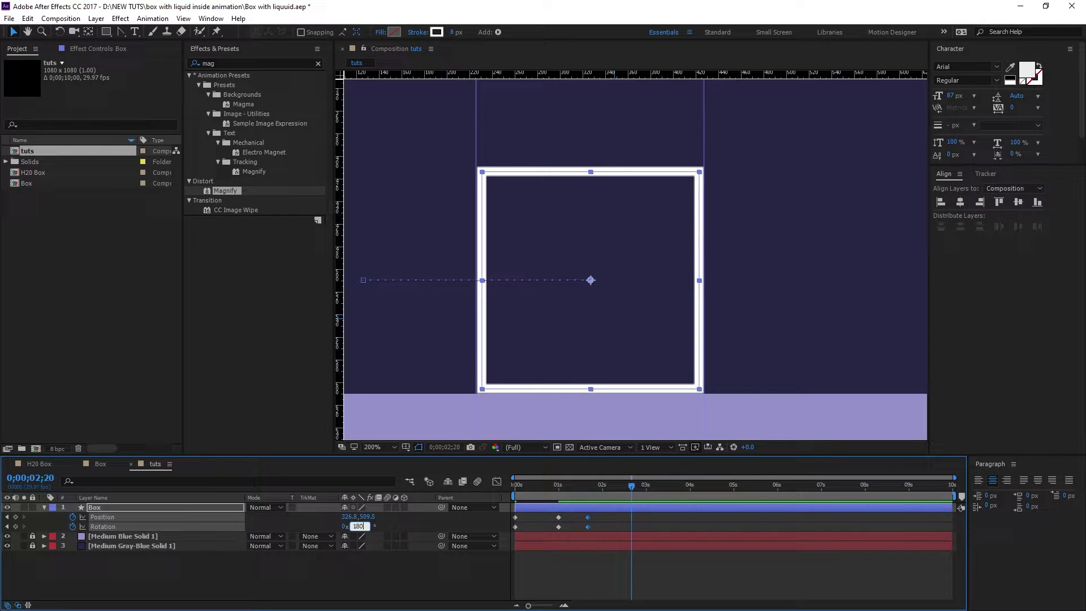
pyautogui.write('180')
pyautogui.press('Return')
pyautogui.moveTo(349, 516); pyautogui.dragTo(461, 514)
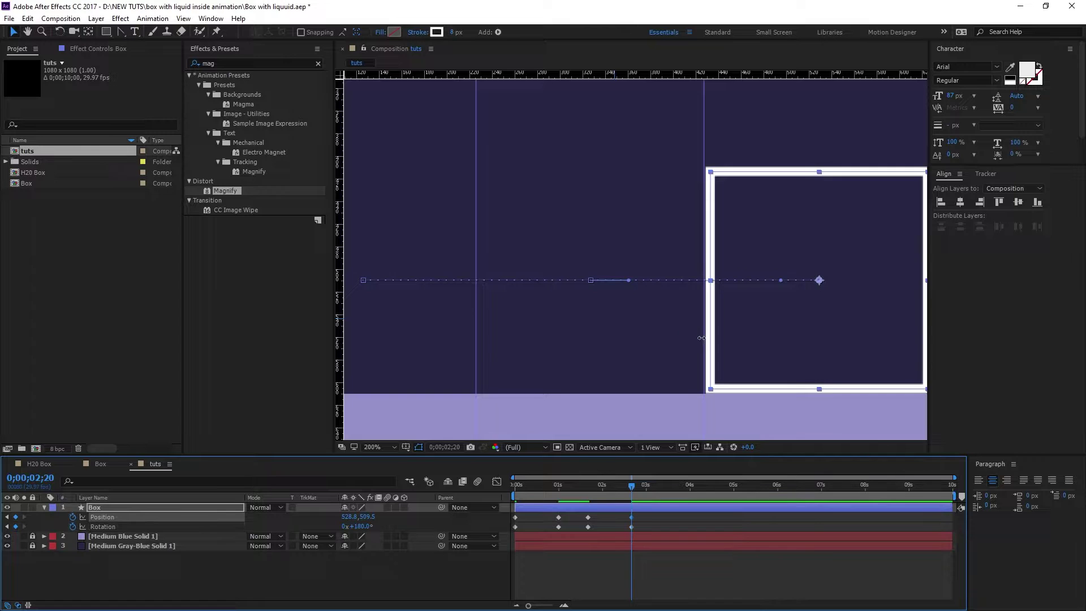
# At 0;00;03;10, add Position and Rotation hold keyframes and align a third vertical guide with the Box's right edge.
pyautogui.scroll(-4, 746, 364)
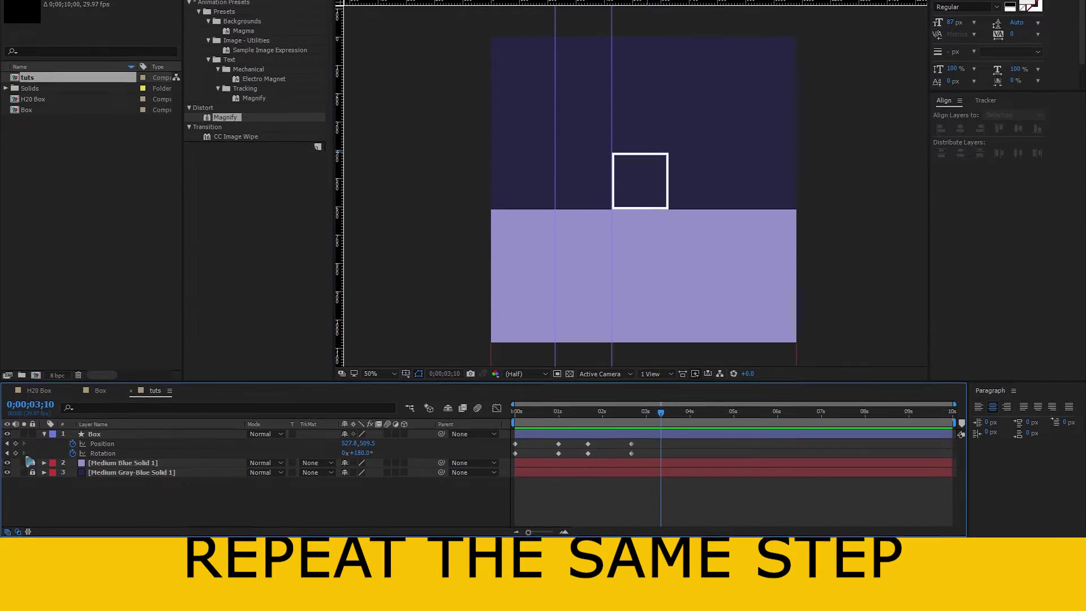
pyautogui.scroll(2, 643, 228)
pyautogui.click(659, 382)
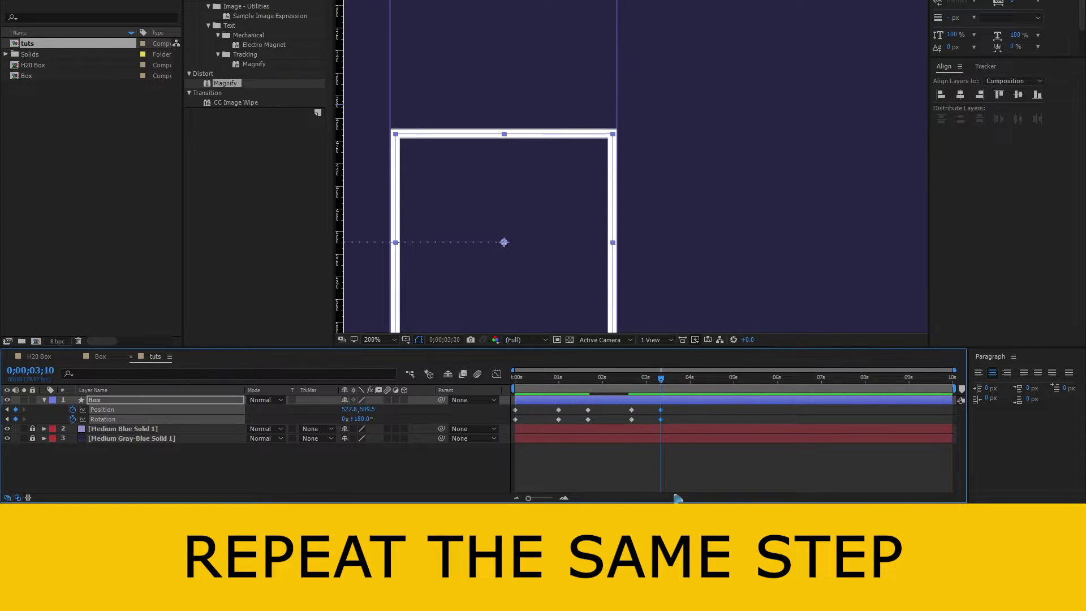
# At 0;00;04;10, set the Box's Rotation to 270° and its X position to about 728.3 so it meets the third guide.
pyautogui.hotkey('shift', 'pagedown')
pyautogui.hotkey('shift', 'pagedown')
pyautogui.hotkey('shift', 'pagedown')
pyautogui.moveTo(356, 419); pyautogui.dragTo(407, 419)
pyautogui.moveTo(348, 409); pyautogui.dragTo(481, 412)
pyautogui.scroll(2, 761, 231)
pyautogui.moveTo(762, 230); pyautogui.dragTo(583, 231)
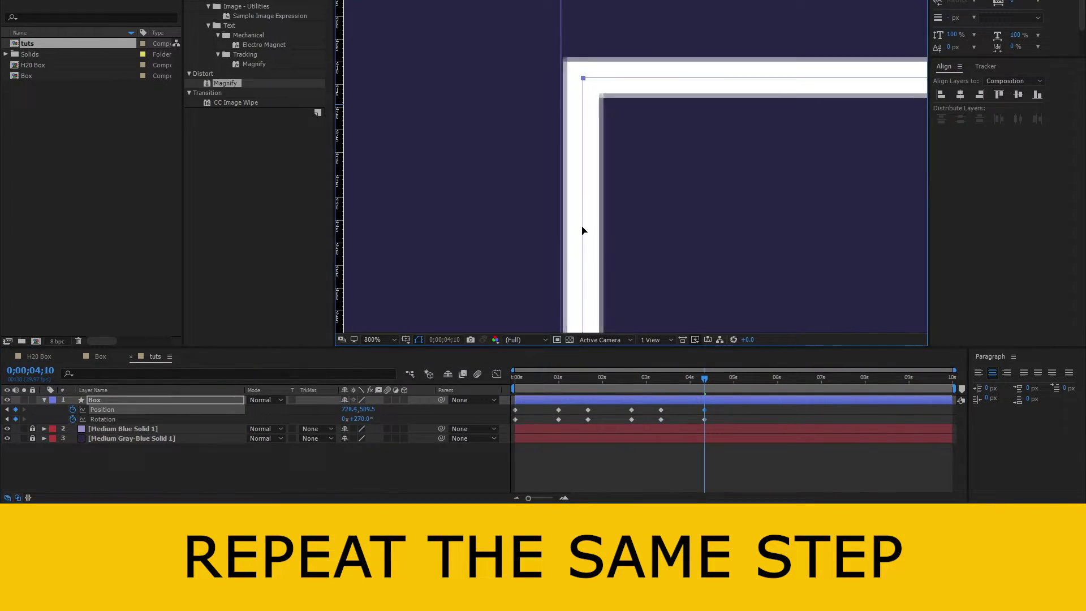
# At 0;00;05;00, add Position and Rotation hold keyframes and align a fourth vertical guide with the Box's right edge.
pyautogui.scroll(-3, 582, 230)
pyautogui.hotkey('shift', 'pagedown')
pyautogui.hotkey('shift', 'pagedown')
pyautogui.click(15, 409)
pyautogui.click(15, 419)
pyautogui.moveTo(339, 265); pyautogui.dragTo(739, 264)
pyautogui.scroll(2, 740, 243)
pyautogui.moveTo(817, 243); pyautogui.dragTo(432, 243)
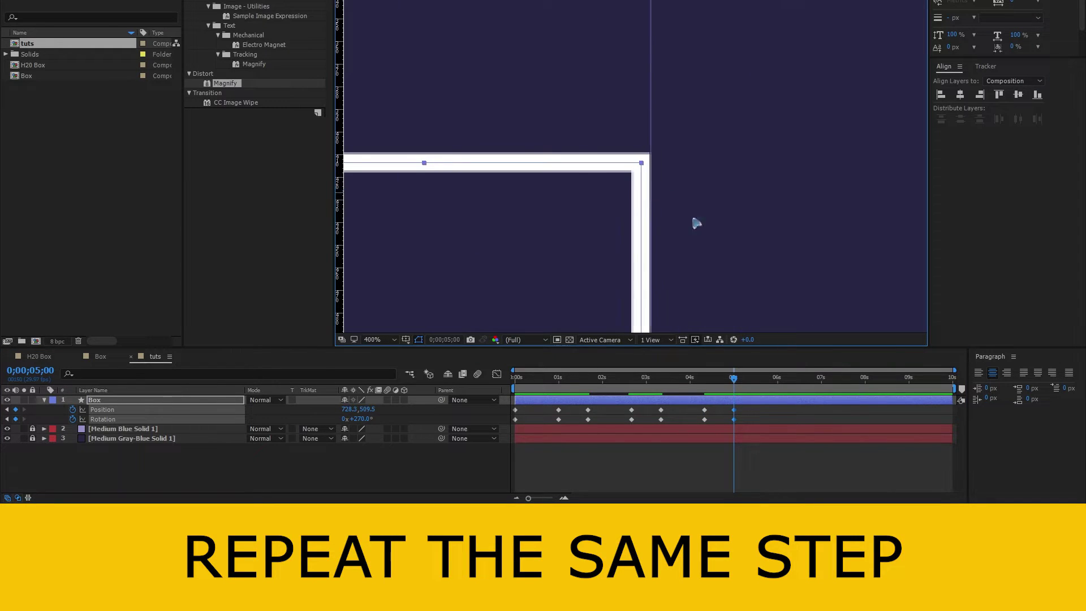
# At 0;00;06;00, set the Box's Rotation to 1x+0.0° and move it horizontally until its left edge meets the fourth guide.
pyautogui.scroll(-4, 697, 224)
pyautogui.hotkey('shift', 'pagedown')
pyautogui.hotkey('shift', 'pagedown')
pyautogui.hotkey('shift', 'pagedown')
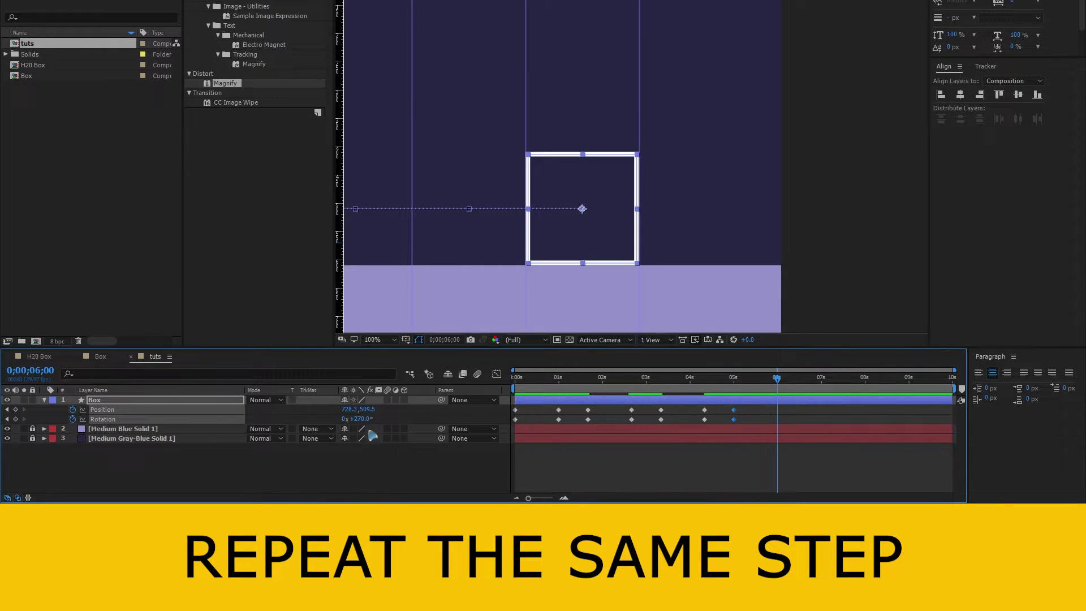
pyautogui.moveTo(353, 419)
pyautogui.mouseDown()
pyautogui.moveTo(373, 419)
pyautogui.moveTo(358, 433)
pyautogui.mouseUp()
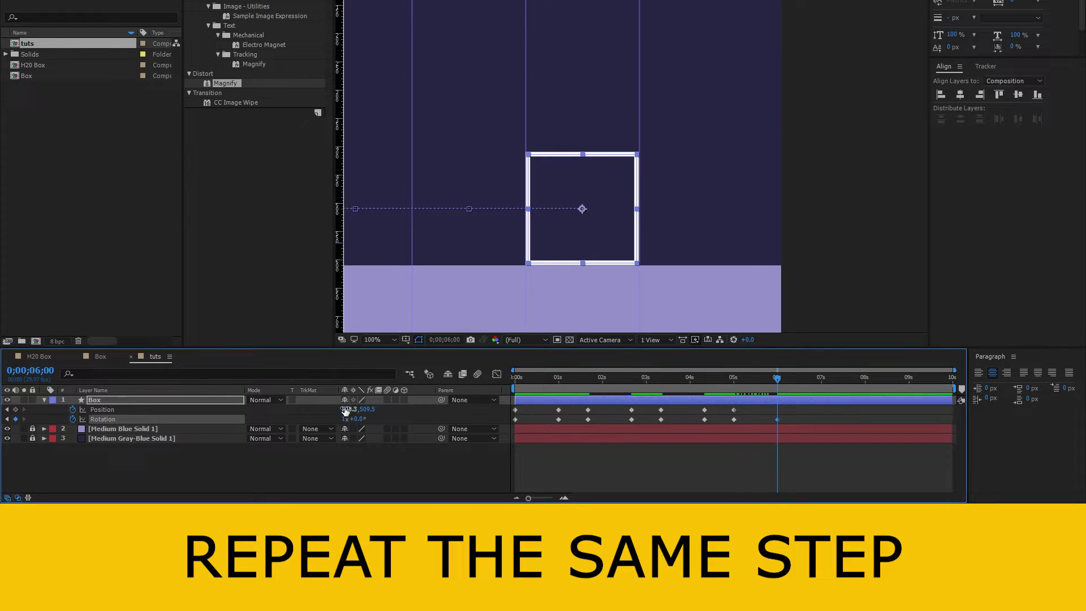
pyautogui.moveTo(347, 409); pyautogui.dragTo(460, 409)
pyautogui.scroll(2, 677, 254)
pyautogui.scroll(-3, 679, 249)
pyautogui.scroll(2, 715, 203)
pyautogui.scroll(-1, 595, 194)
pyautogui.moveTo(715, 204); pyautogui.dragTo(905, 182)
# Preview the rolling Box animation from 0;00;00;00 and inspect its pose around 0;00;01;02.
pyautogui.click(514, 378)
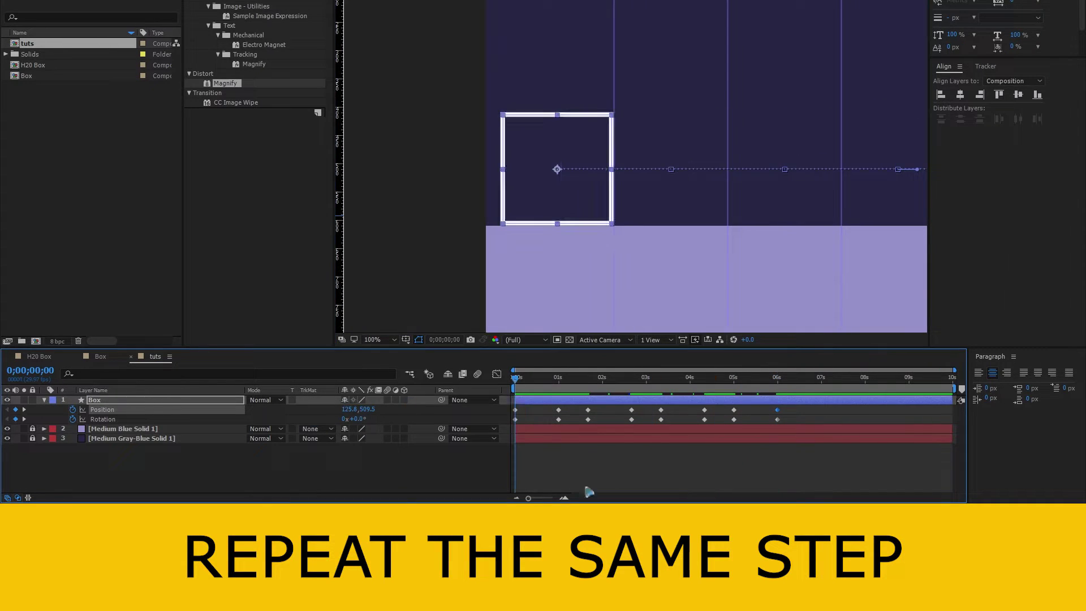
pyautogui.click(587, 490)
pyautogui.scroll(-2, 562, 144)
pyautogui.press('space')
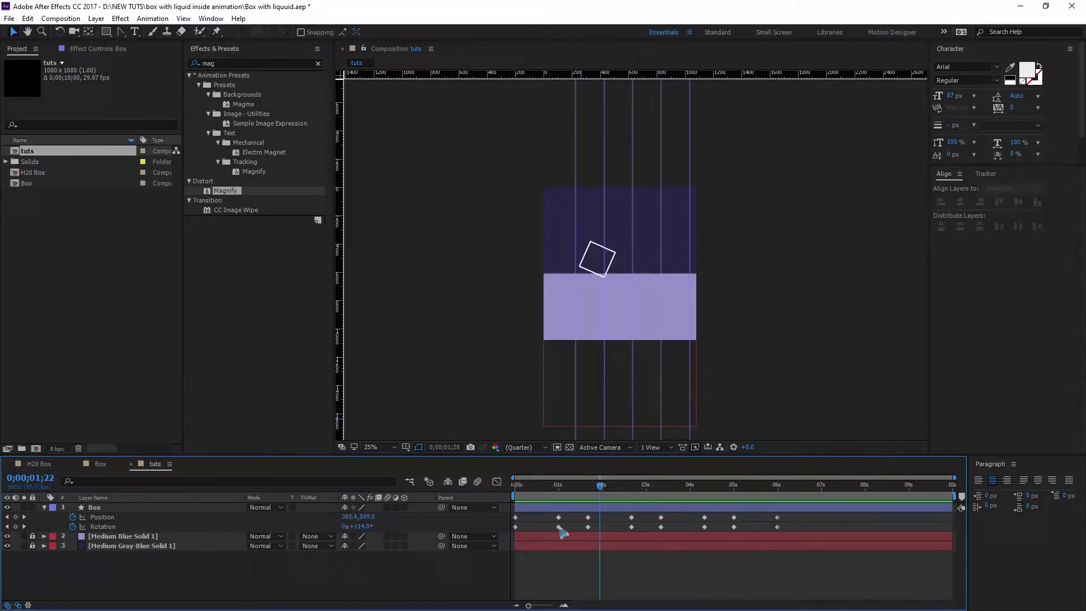
pyautogui.click(561, 485)
pyautogui.scroll(2, 565, 386)
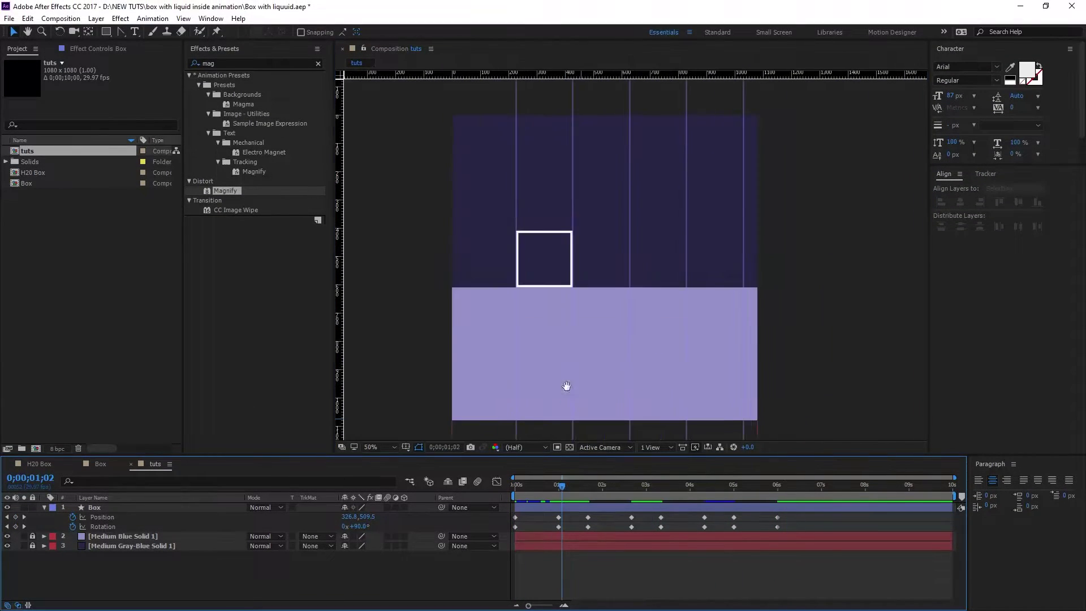
pyautogui.moveTo(565, 385); pyautogui.dragTo(613, 387)
# Apply Easy Ease to all of the Box's Position and Rotation keyframes and return to the composition's start.
pyautogui.moveTo(799, 514); pyautogui.dragTo(473, 542)
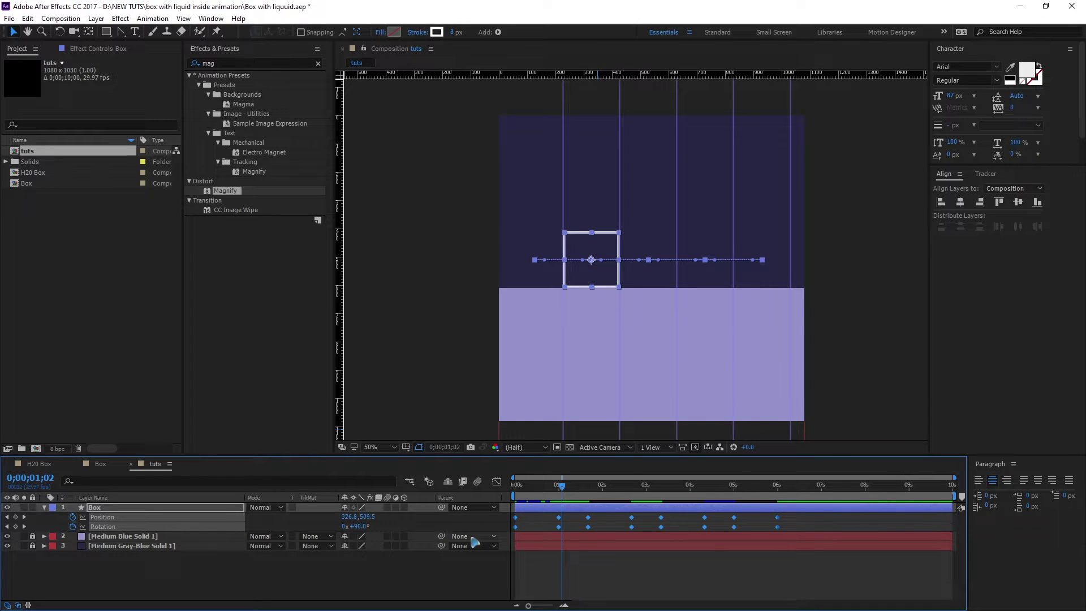
pyautogui.press('F9')
pyautogui.press('Home')
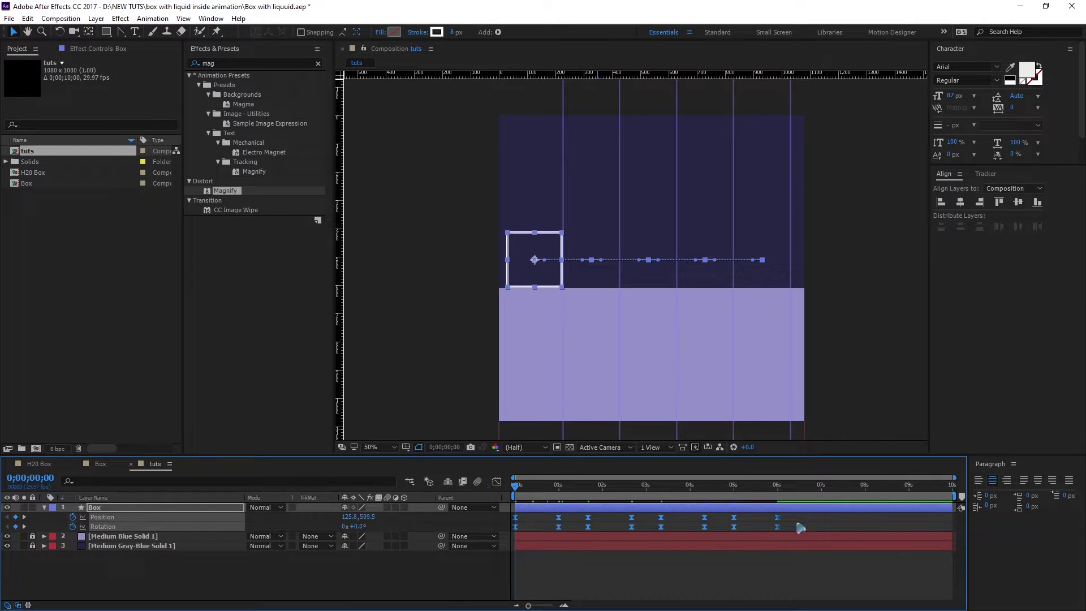
# Reshape the speed curves of all Position and Rotation keyframes in the Graph Editor so each roll accelerates to a peak at its end.
pyautogui.moveTo(804, 519); pyautogui.dragTo(461, 570)
pyautogui.click(497, 482)
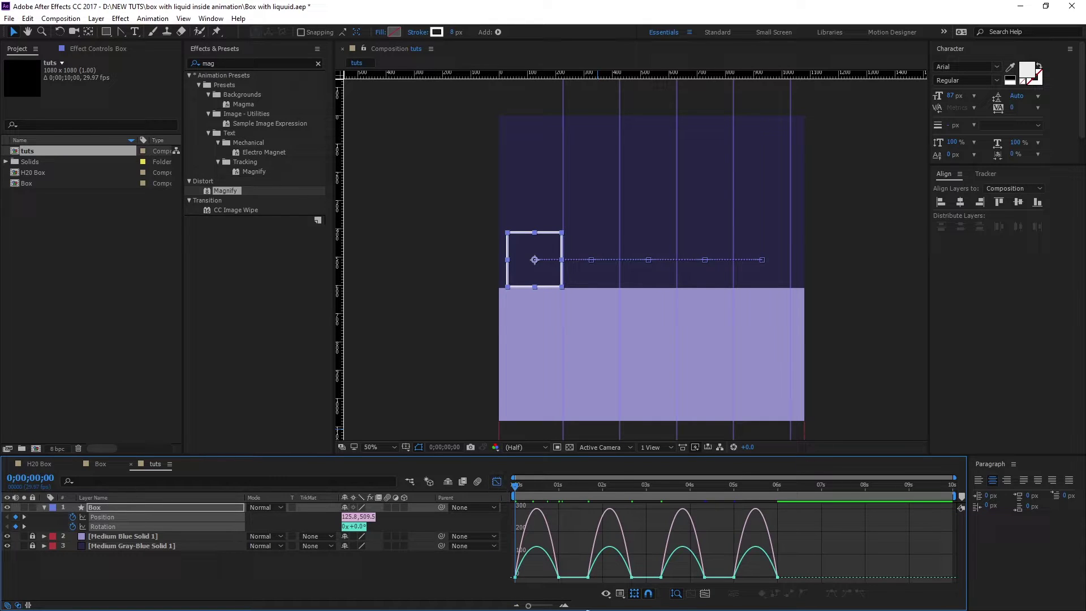
pyautogui.moveTo(607, 455); pyautogui.dragTo(608, 416)
pyautogui.moveTo(855, 536); pyautogui.dragTo(460, 589)
pyautogui.click(565, 605)
pyautogui.moveTo(530, 570); pyautogui.dragTo(593, 561)
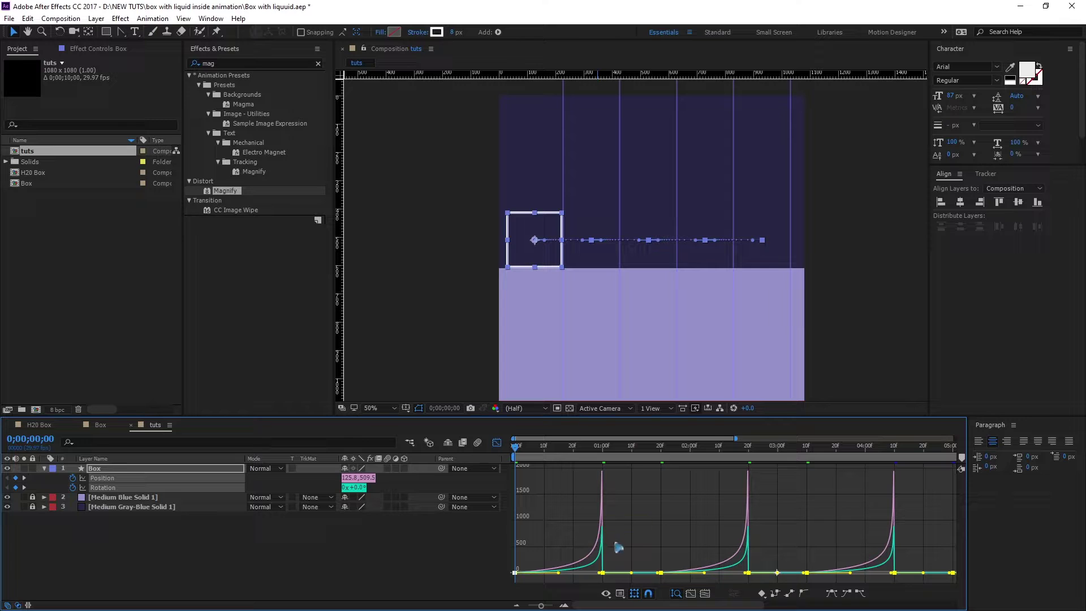
# Preview the eased rolling animation and switch the timeline back from graphs to keyframes.
pyautogui.press('space')
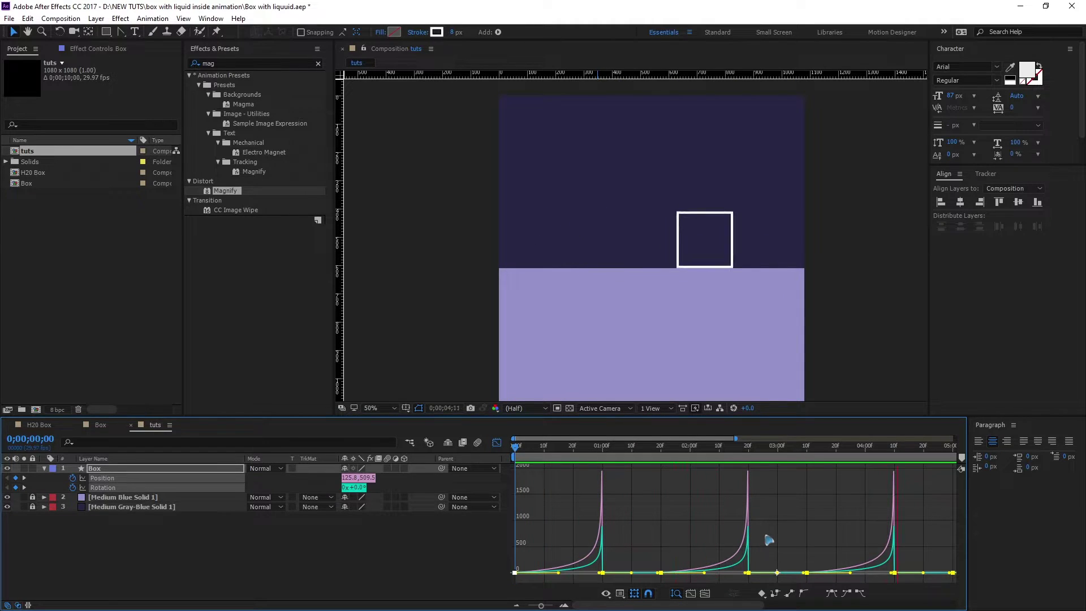
pyautogui.press('space')
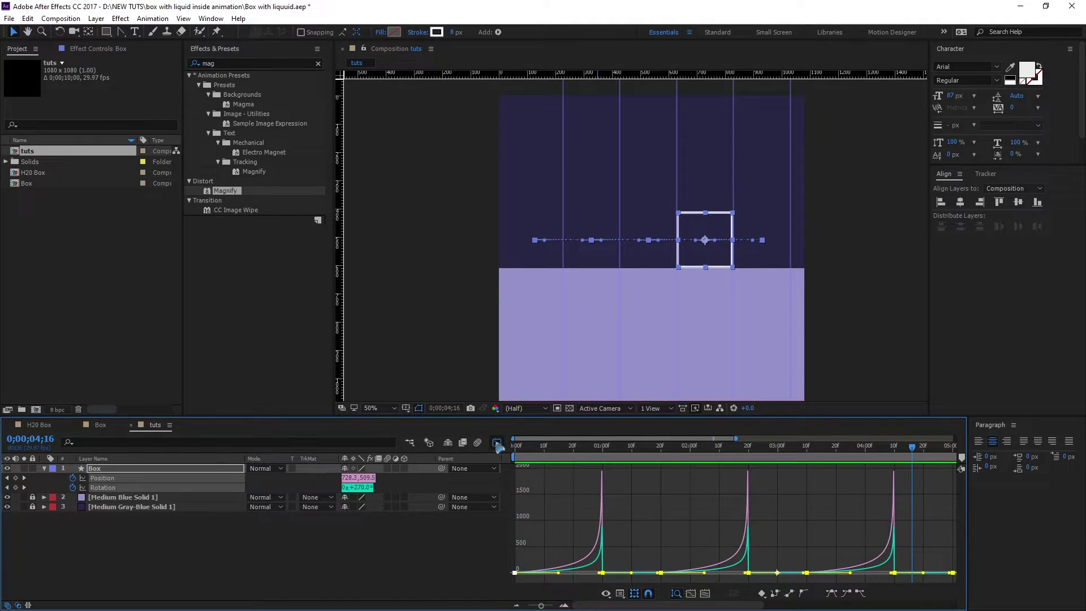
pyautogui.click(496, 443)
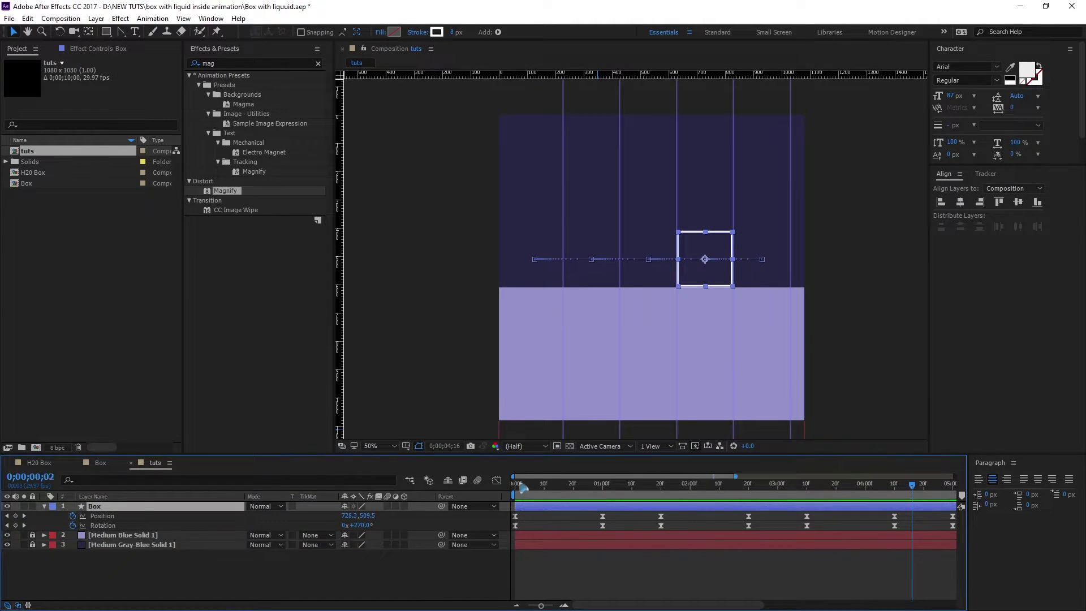
# At 0;00;00;20, raise the outgoing path handle of the Box's first Position keyframe to arch the first roll's motion path.
pyautogui.moveTo(520, 487); pyautogui.dragTo(588, 486)
pyautogui.scroll(2, 554, 343)
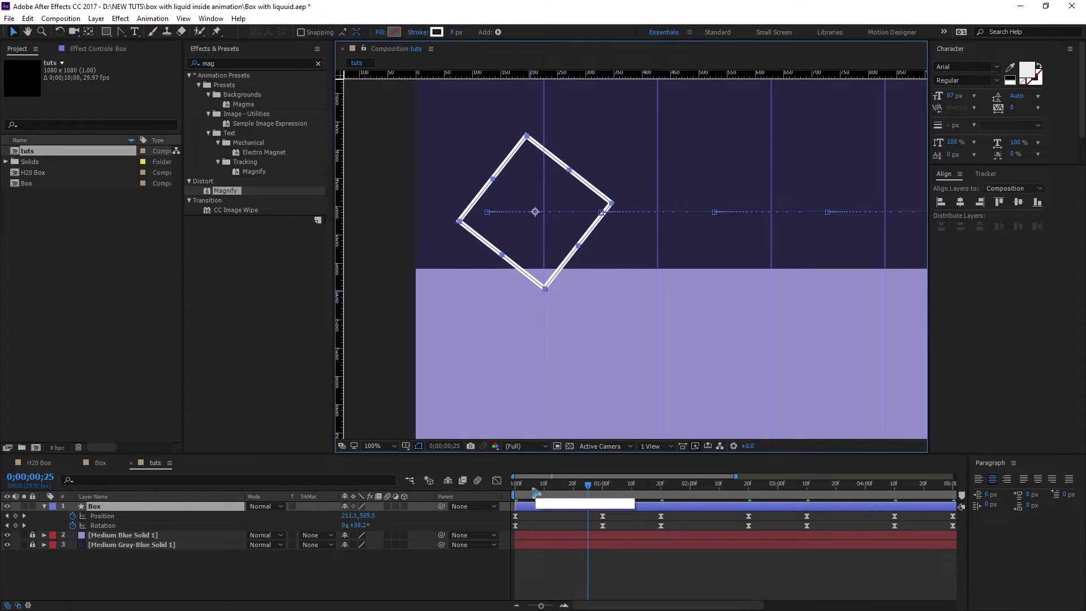
pyautogui.moveTo(544, 490); pyautogui.dragTo(574, 500)
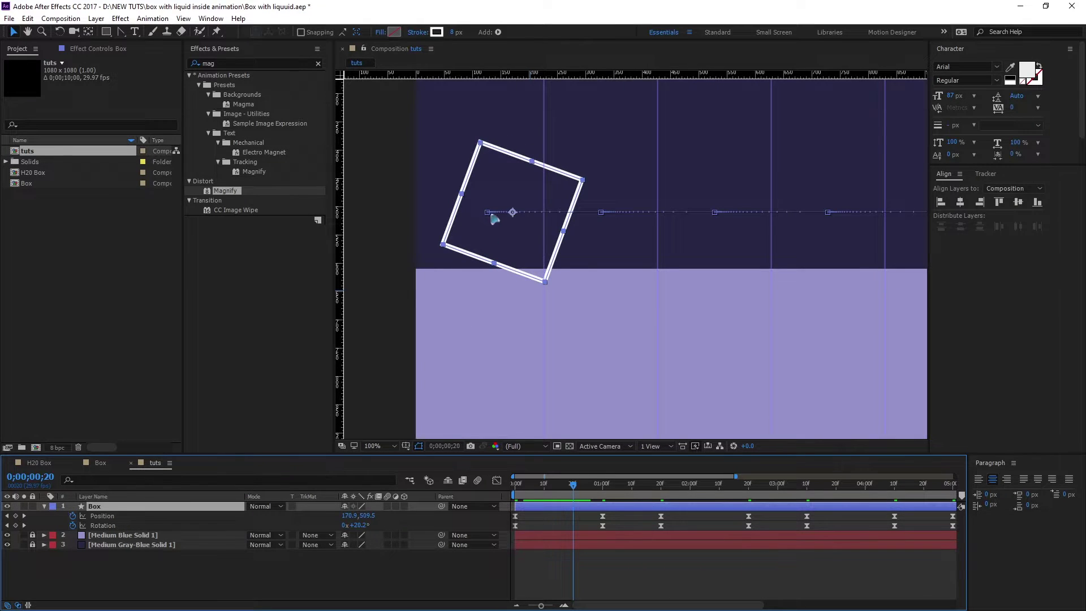
pyautogui.click(488, 212)
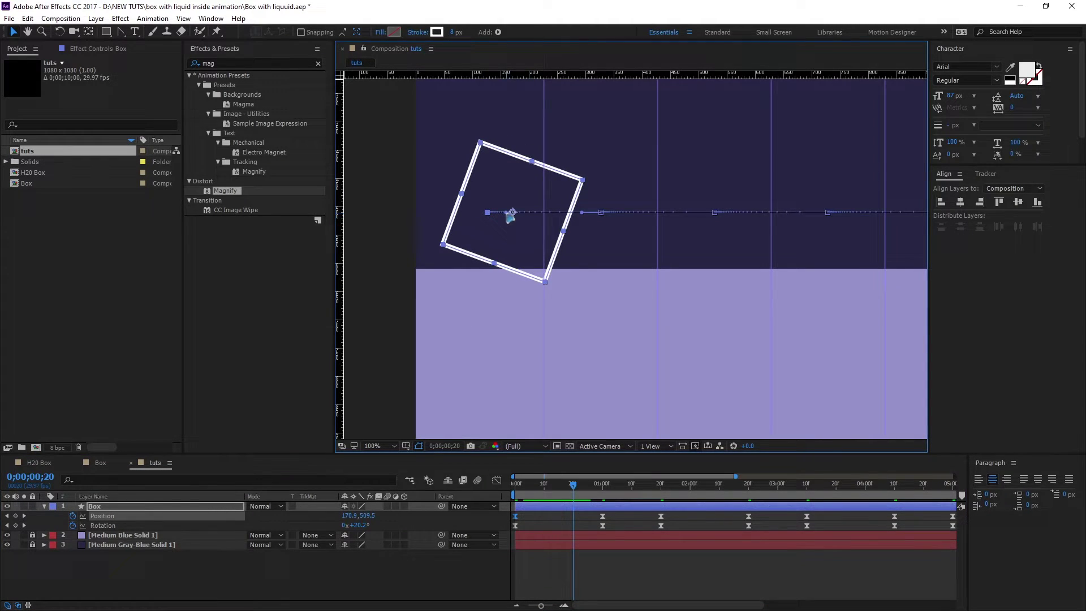
pyautogui.moveTo(506, 213); pyautogui.dragTo(546, 169)
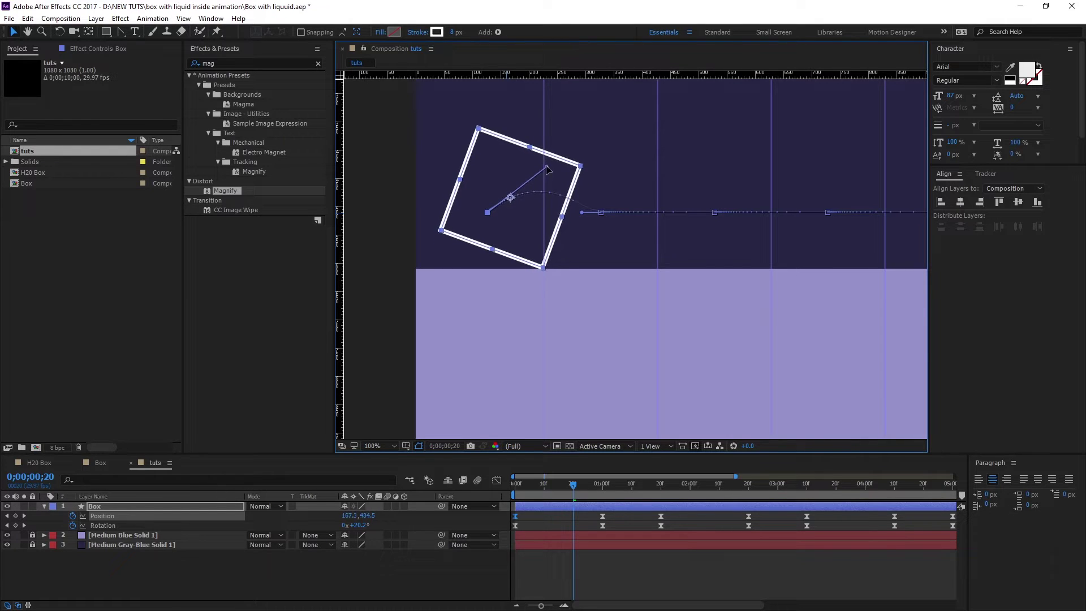
# Raise the incoming path handle of the Box's second Position keyframe to round off the first roll's arc.
pyautogui.scroll(1, 570, 215)
pyautogui.scroll(1, 572, 216)
pyautogui.press('space')
pyautogui.moveTo(555, 277); pyautogui.dragTo(762, 378)
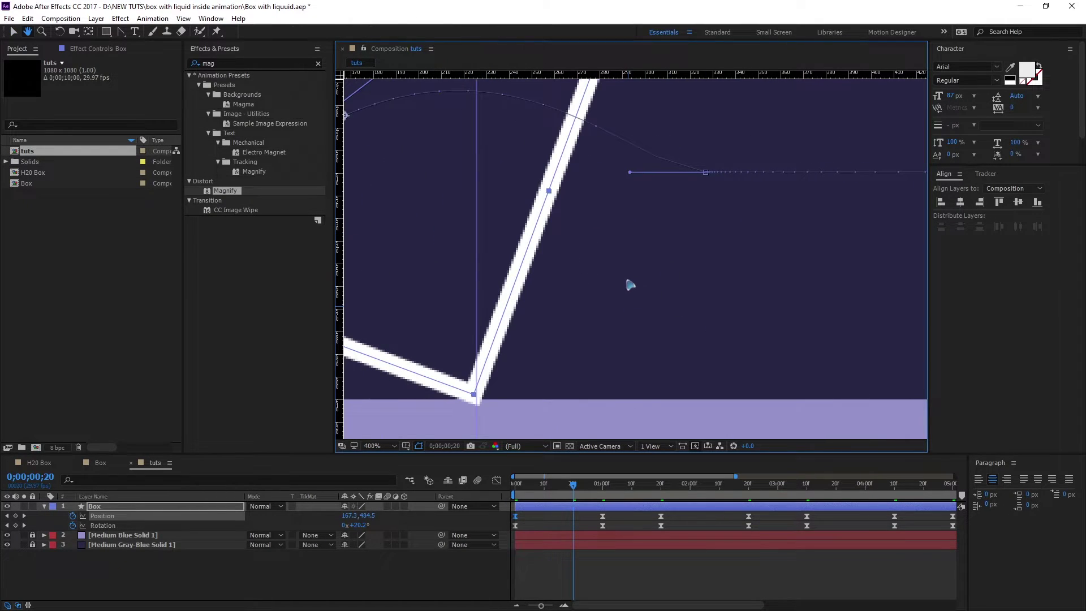
pyautogui.moveTo(629, 285); pyautogui.dragTo(668, 303)
pyautogui.press('v')
pyautogui.moveTo(669, 190); pyautogui.dragTo(642, 111)
pyautogui.scroll(-2, 687, 248)
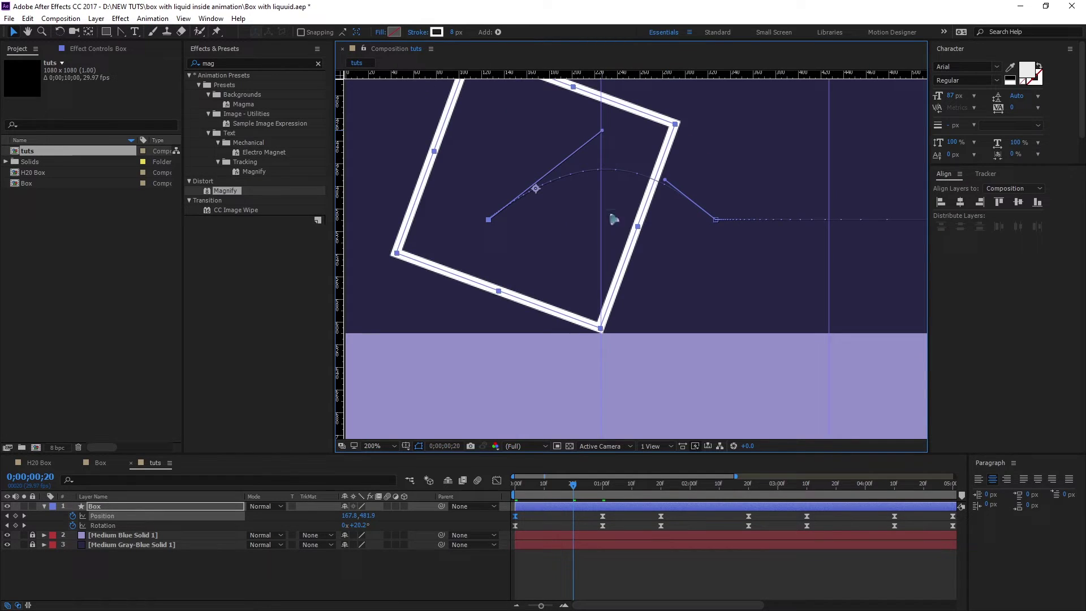
# Fine-tune the first arc so the Box's lower corner meets the ground line, and preview the roll from 0;00;00;00.
pyautogui.scroll(2, 655, 403)
pyautogui.scroll(-2, 611, 390)
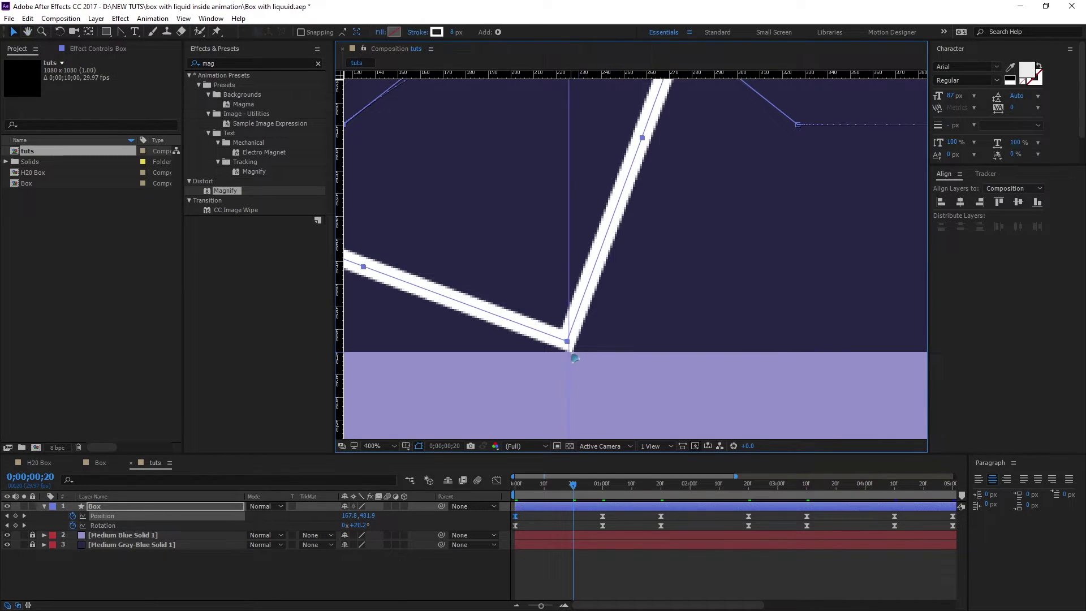
pyautogui.scroll(1, 588, 299)
pyautogui.scroll(2, 565, 243)
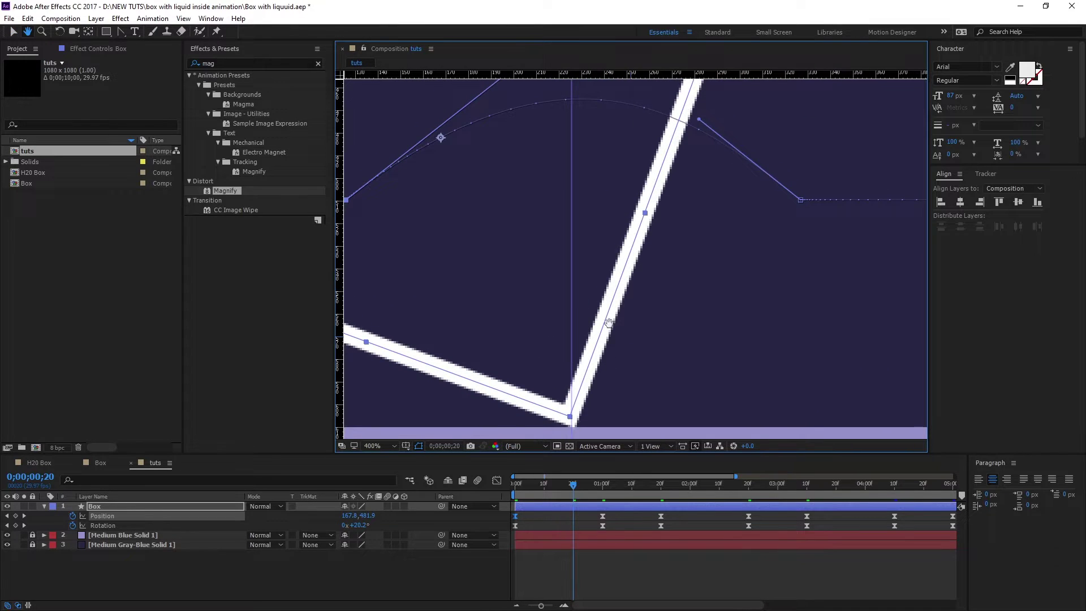
pyautogui.scroll(-1, 482, 202)
pyautogui.moveTo(573, 485); pyautogui.dragTo(509, 495)
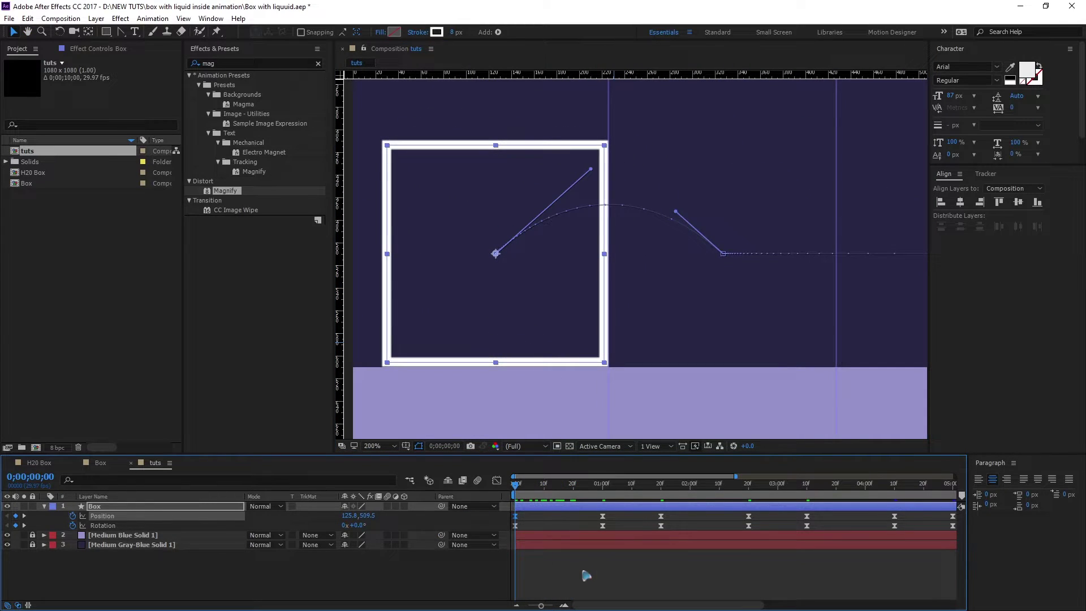
pyautogui.press('space')
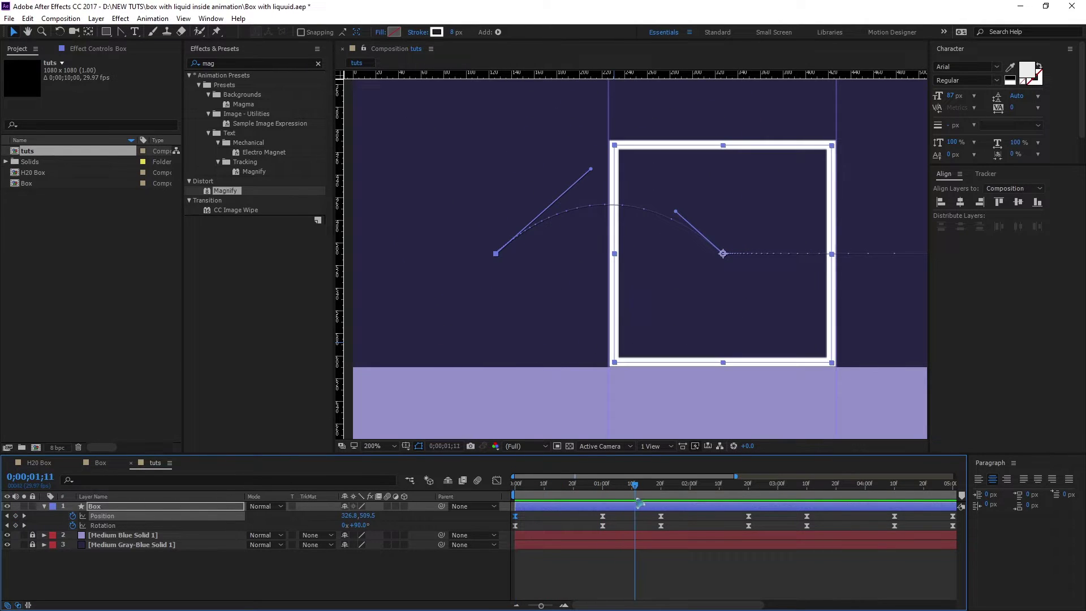
# At 0;00;02;09, arch the Box's second roll path by raising the motion path handles at both of its ends.
pyautogui.click(715, 515)
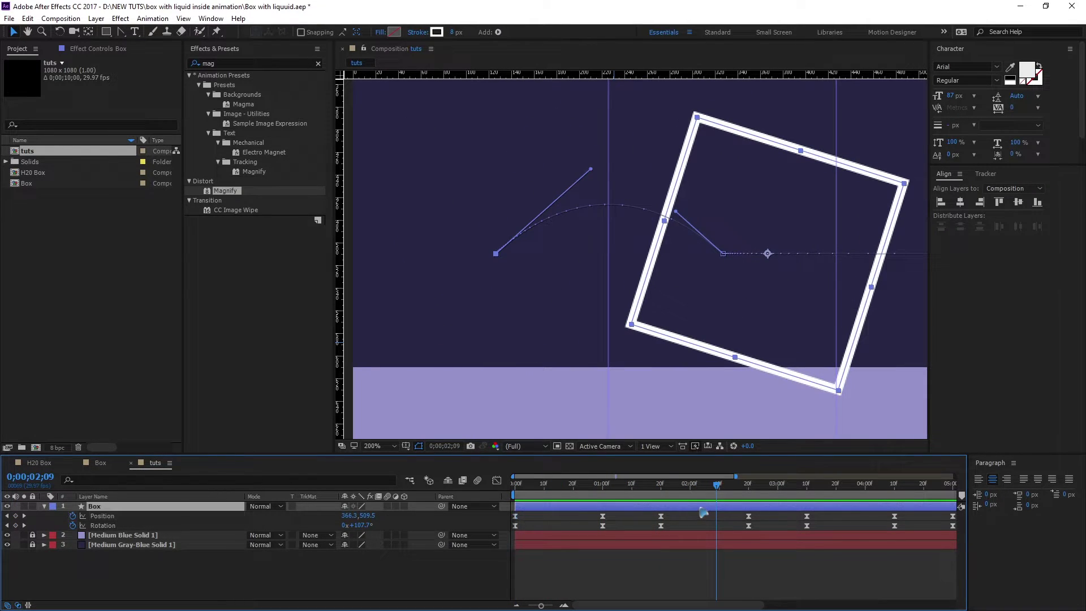
pyautogui.moveTo(803, 395); pyautogui.dragTo(528, 390)
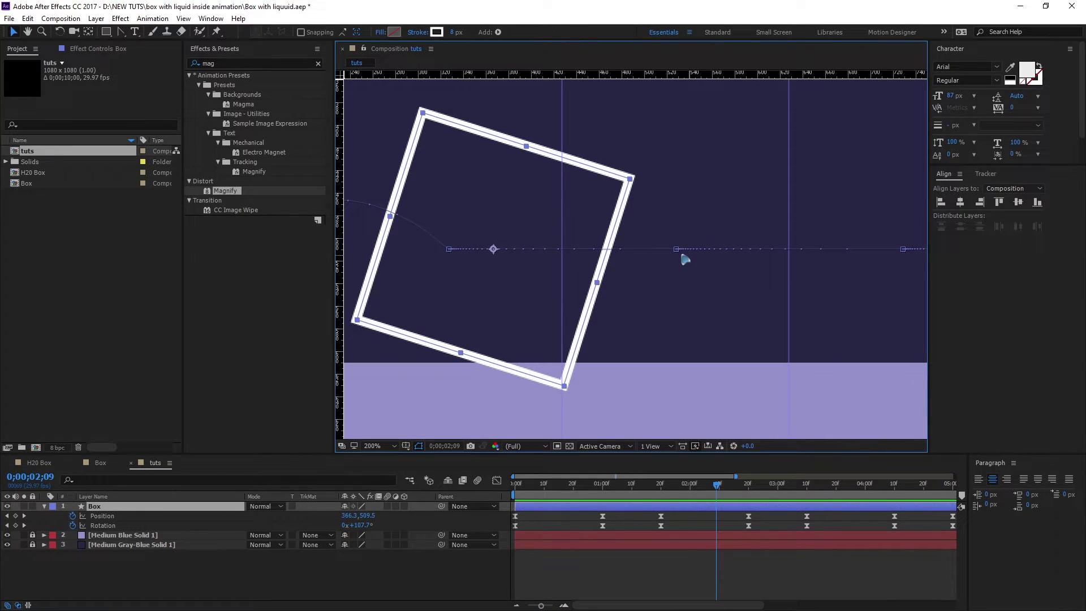
pyautogui.click(677, 249)
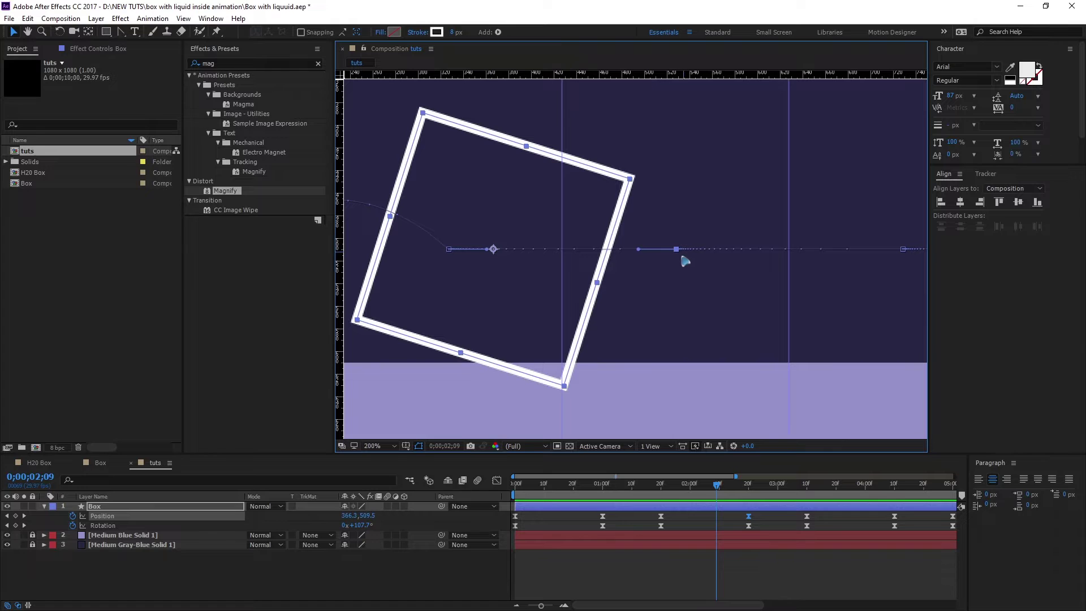
pyautogui.moveTo(640, 249); pyautogui.dragTo(627, 134)
pyautogui.moveTo(488, 251); pyautogui.dragTo(482, 221)
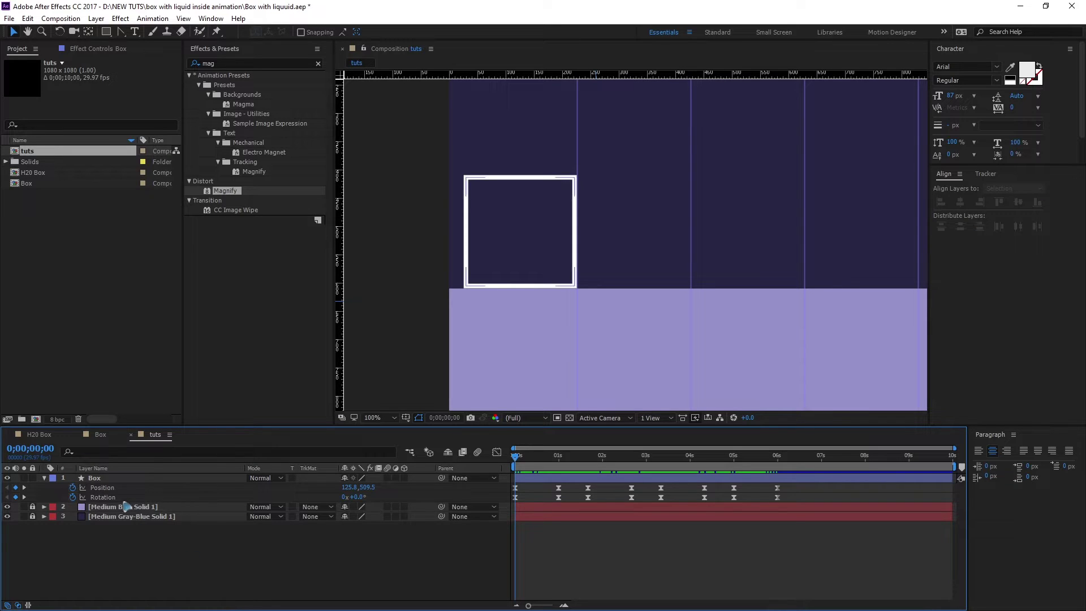
# Collapse the Box's keyframed properties, duplicate the Box layer and rename the copy "liquid".
pyautogui.moveTo(515, 456); pyautogui.dragTo(461, 507)
pyautogui.press('u')
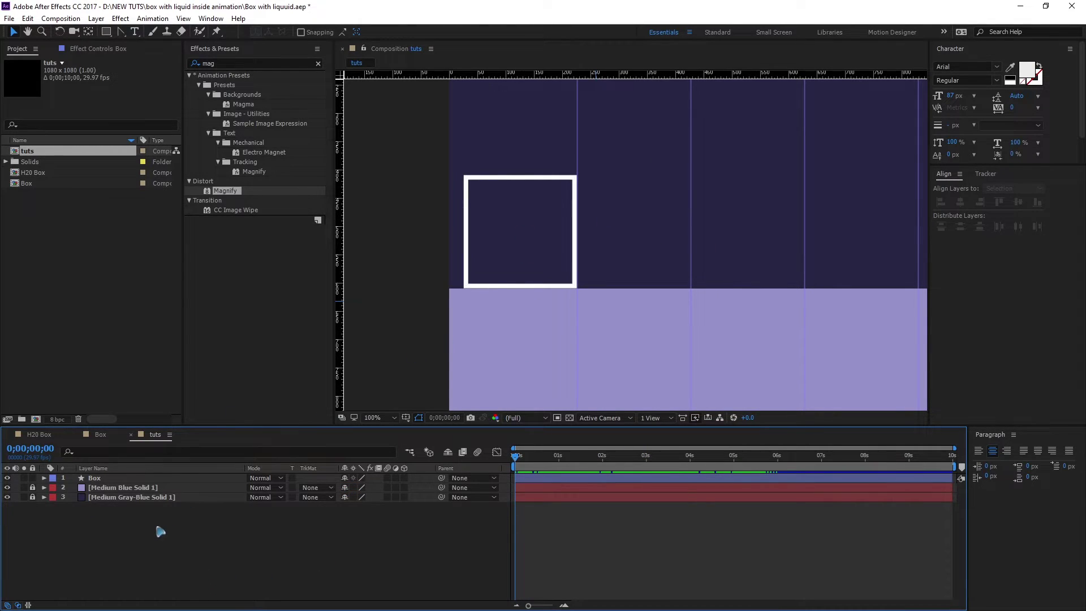
pyautogui.click(126, 480)
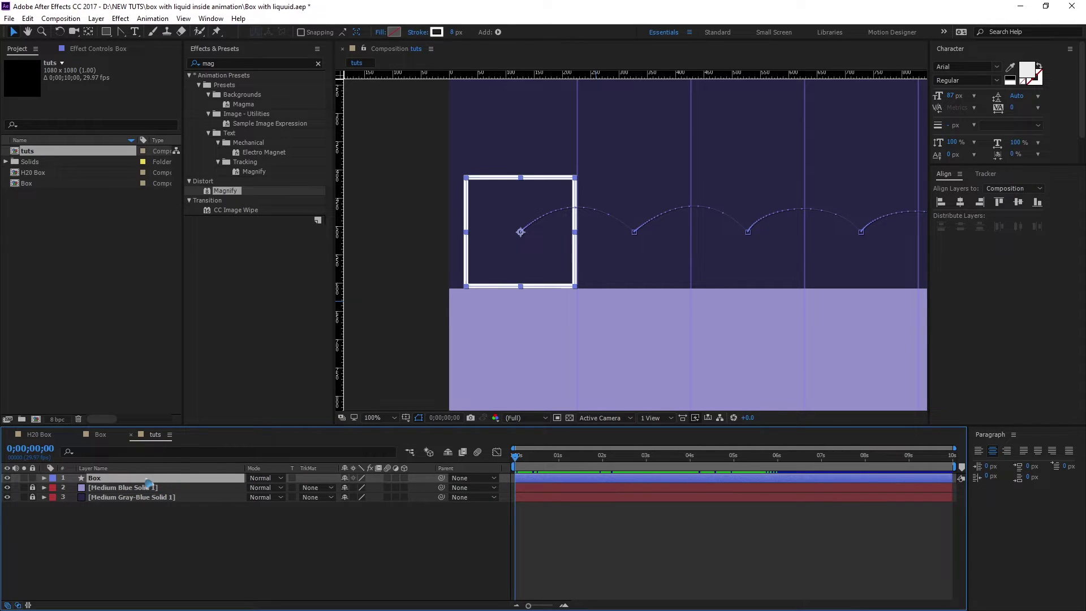
pyautogui.hotkey('ctrl', 'd')
pyautogui.press('Return')
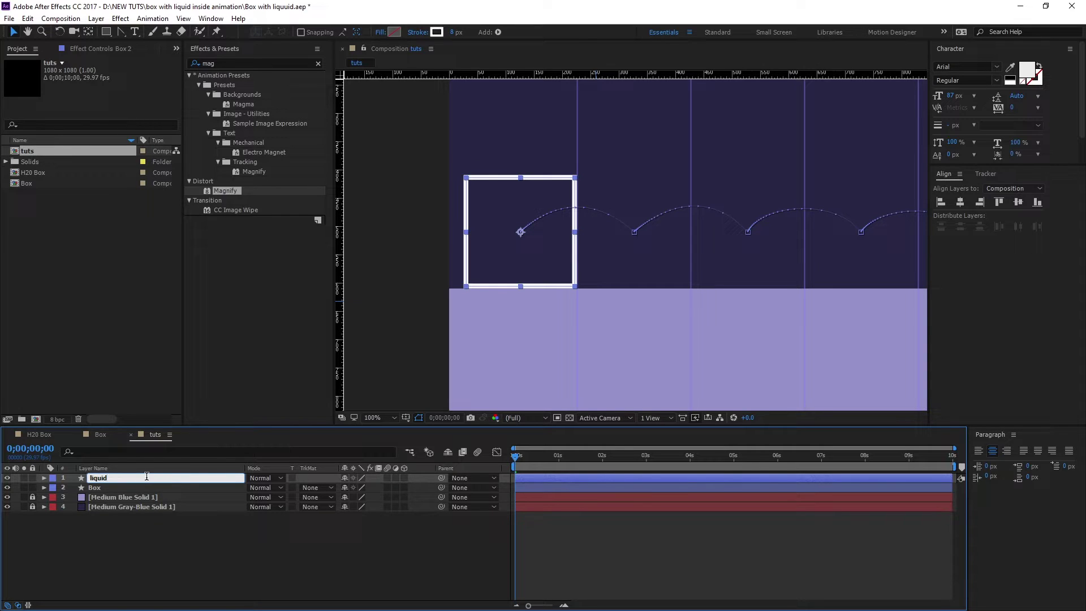
pyautogui.press('Return')
# Set the liquid layer's stroke type to None.
pyautogui.click(436, 31)
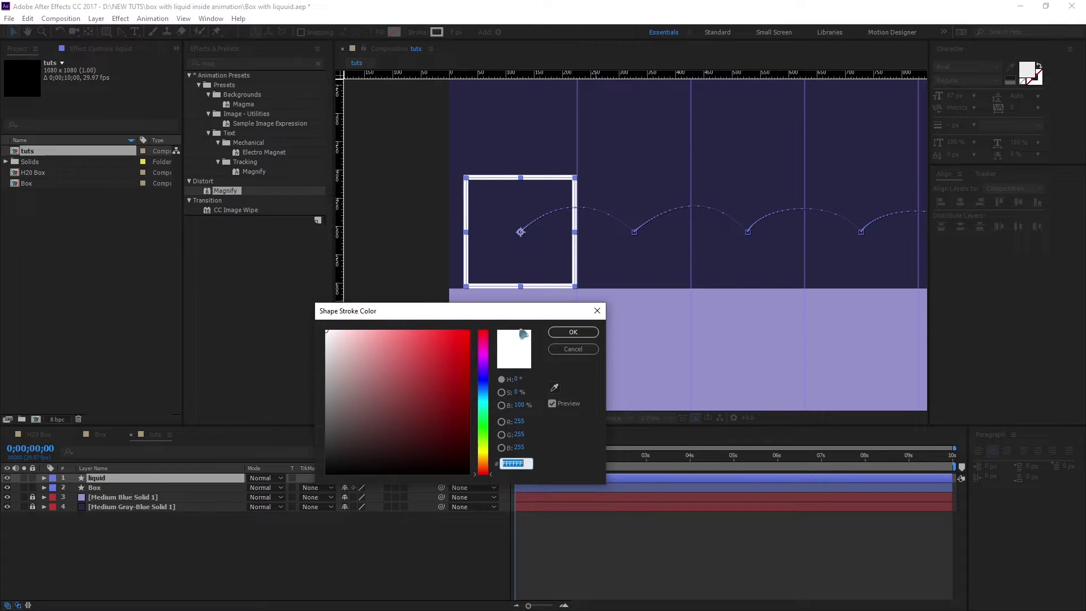
pyautogui.click(564, 350)
pyautogui.click(419, 32)
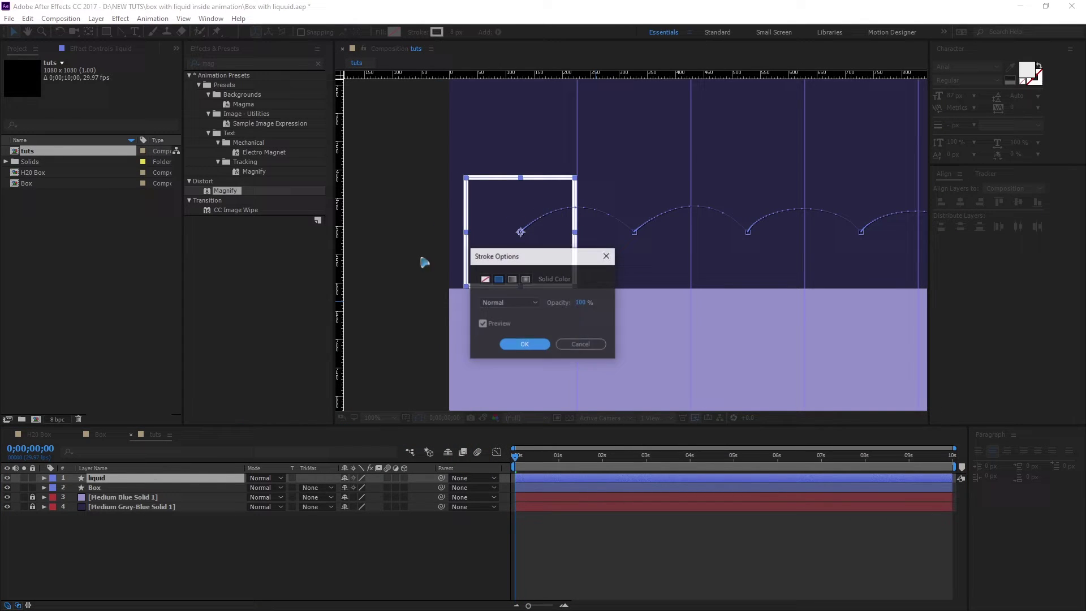
pyautogui.click(485, 279)
pyautogui.click(524, 344)
# Fill the liquid layer's square with a teal green colour.
pyautogui.click(395, 31)
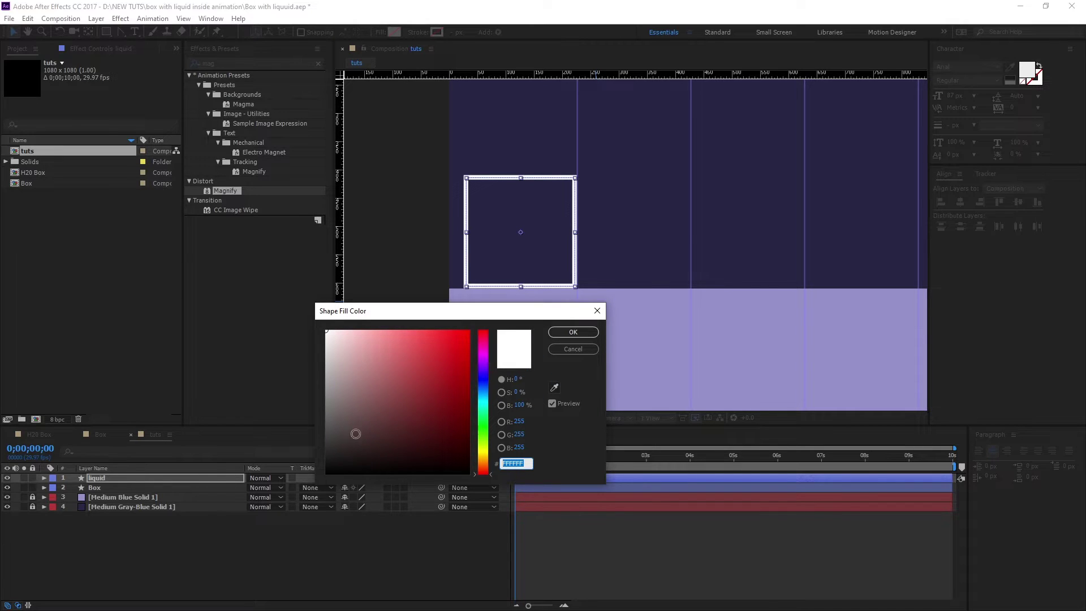
pyautogui.click(483, 403)
pyautogui.moveTo(382, 385); pyautogui.dragTo(403, 367)
pyautogui.click(571, 332)
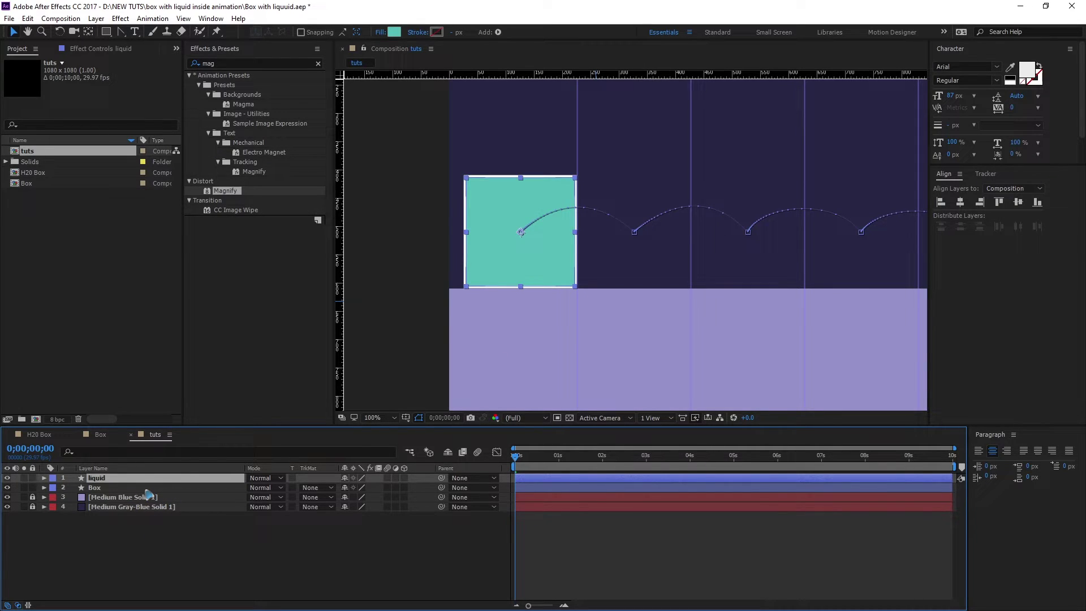
# Duplicate the liquid layer and rename the copy "mask".
pyautogui.hotkey('ctrl', 'd')
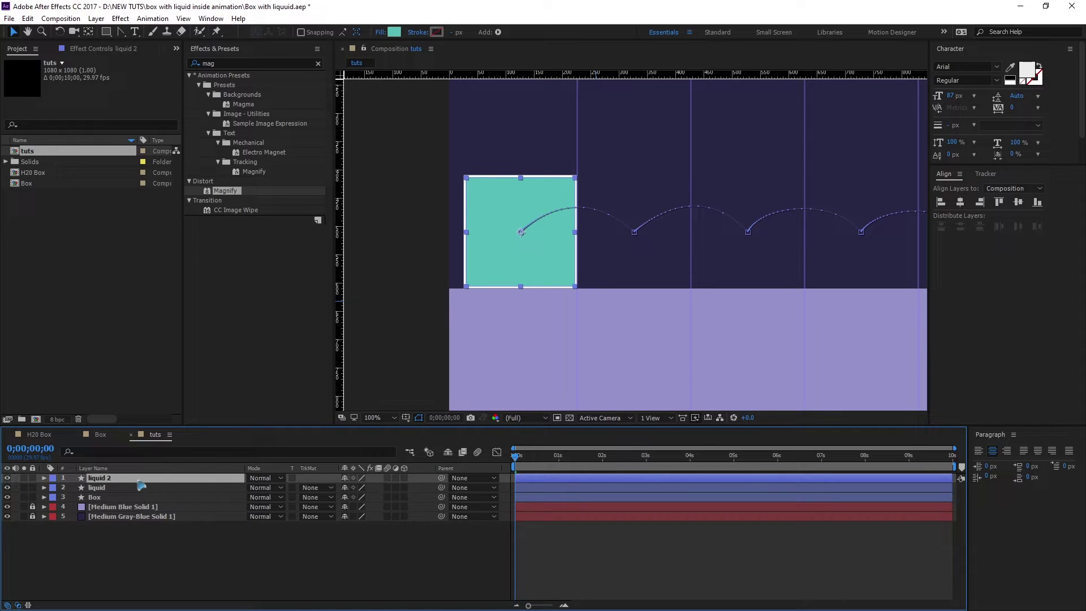
pyautogui.press('Return')
pyautogui.write('mask')
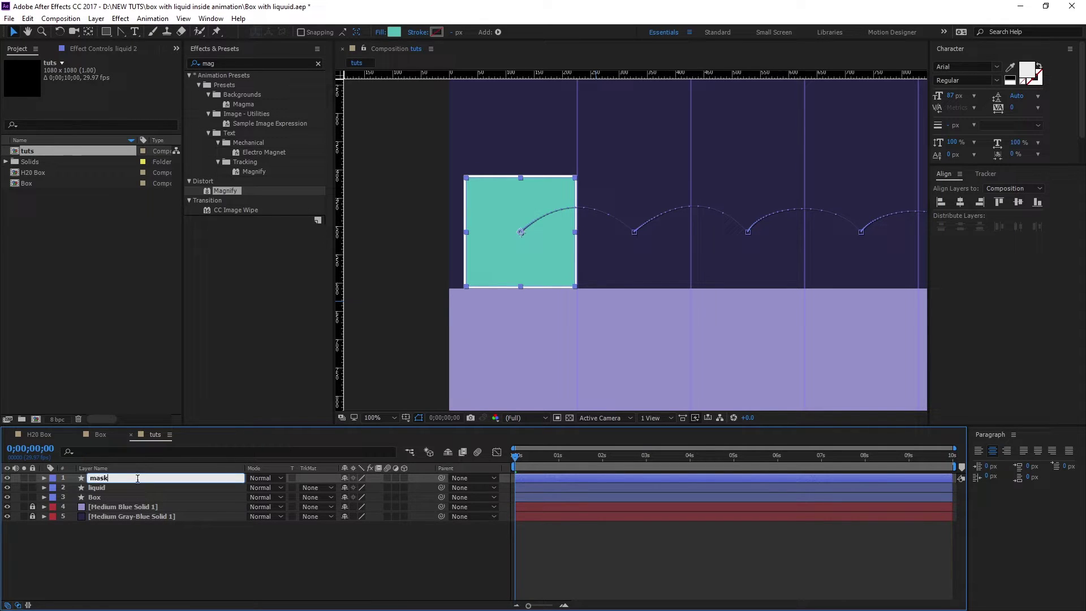
pyautogui.press('Return')
# Change the mask layer's fill to white and hide the layer.
pyautogui.click(395, 32)
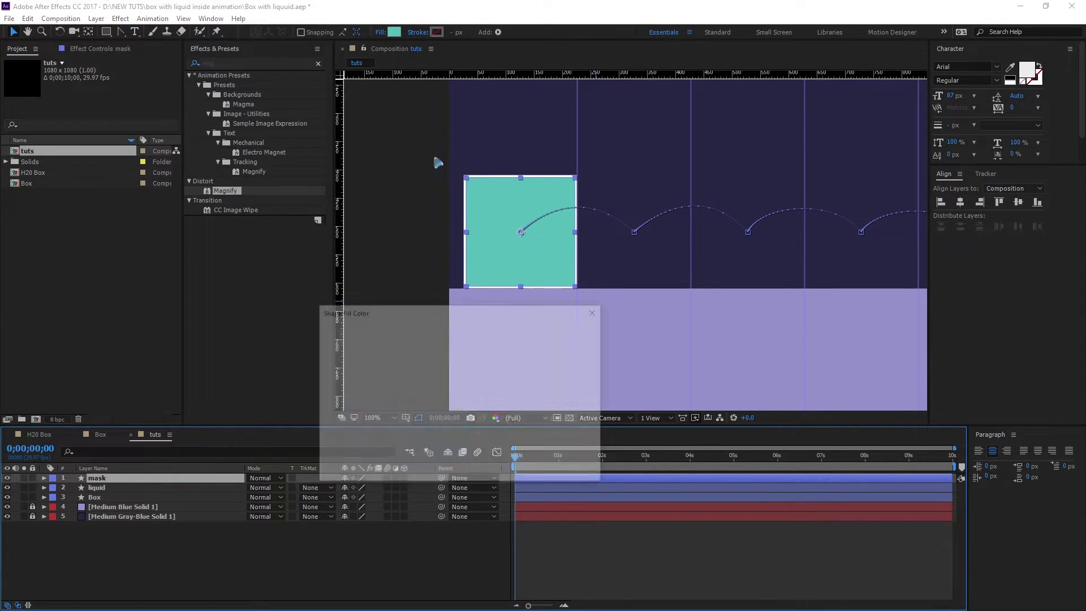
pyautogui.moveTo(376, 364); pyautogui.dragTo(325, 327)
pyautogui.click(572, 332)
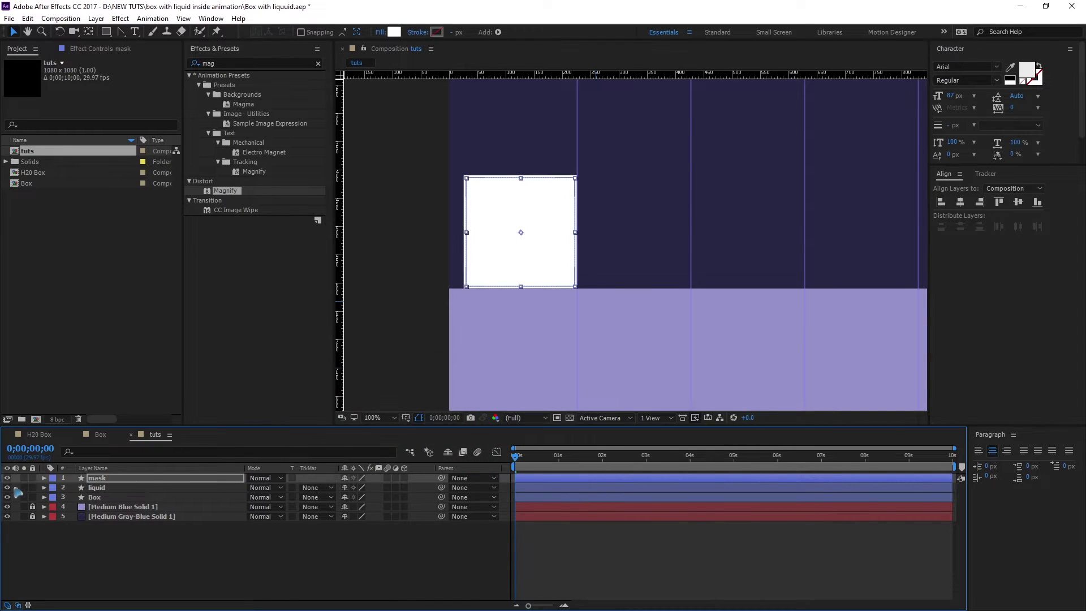
pyautogui.click(7, 478)
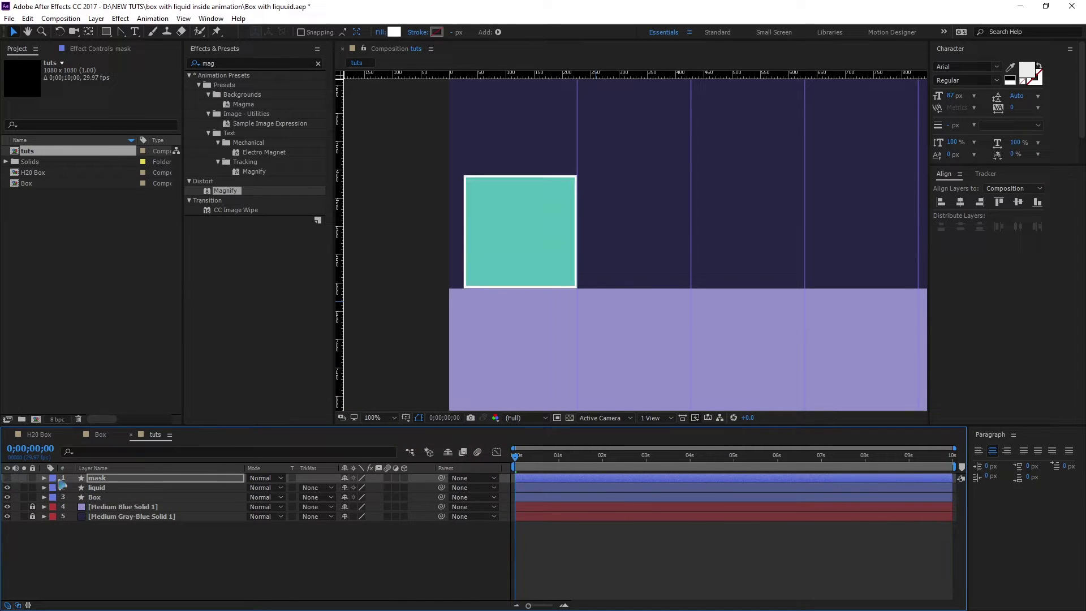
# Add a Trim Paths operator to the liquid layer's contents and expand its properties.
pyautogui.click(186, 563)
pyautogui.click(126, 488)
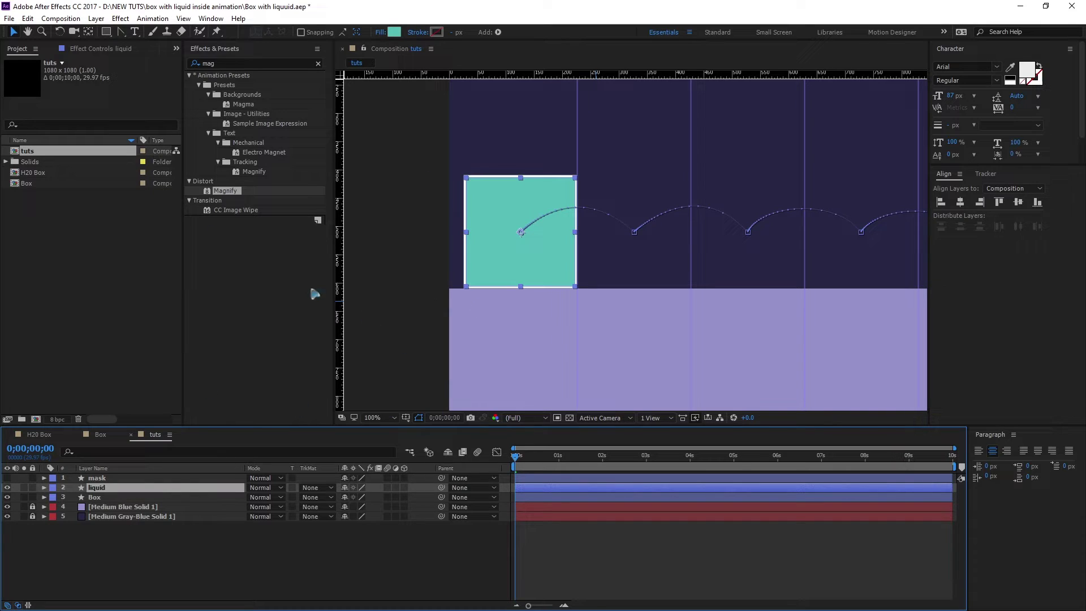
pyautogui.press('space')
pyautogui.press('space')
pyautogui.hotkey('ctrl', 'Right')
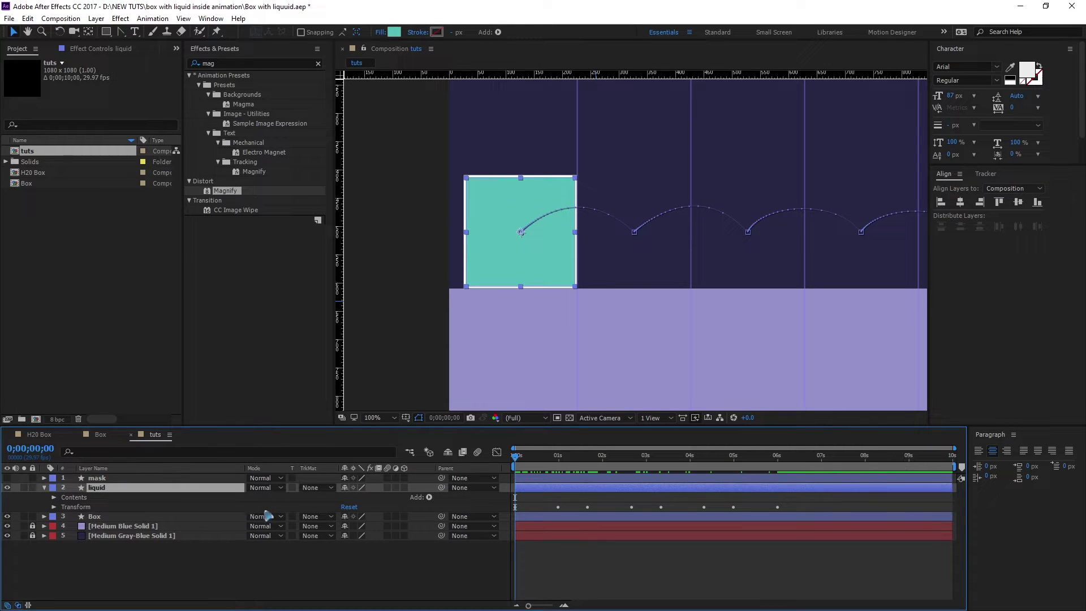
pyautogui.click(429, 497)
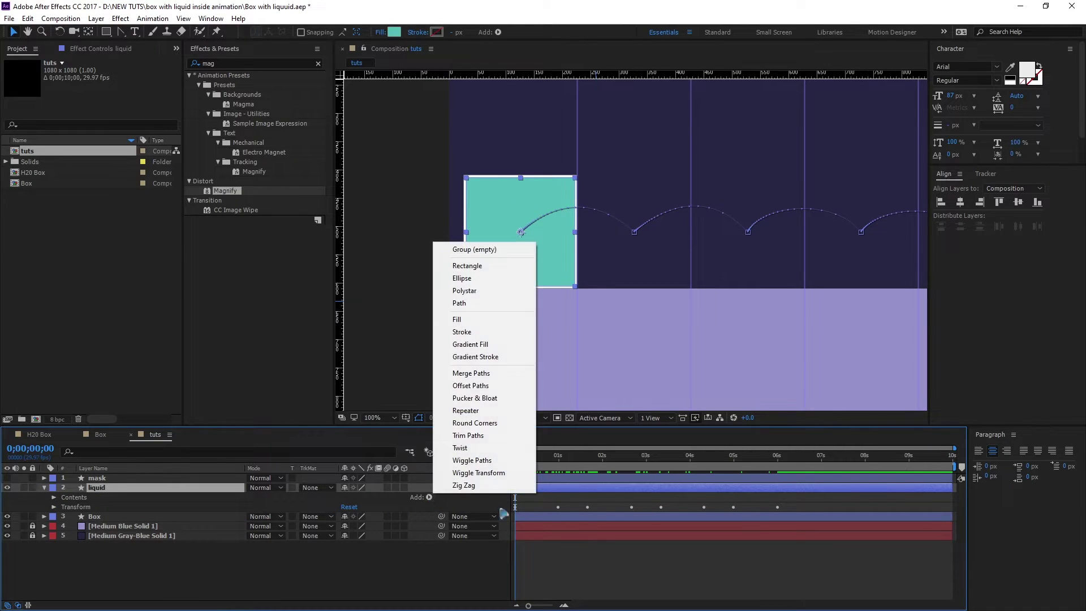
pyautogui.click(498, 435)
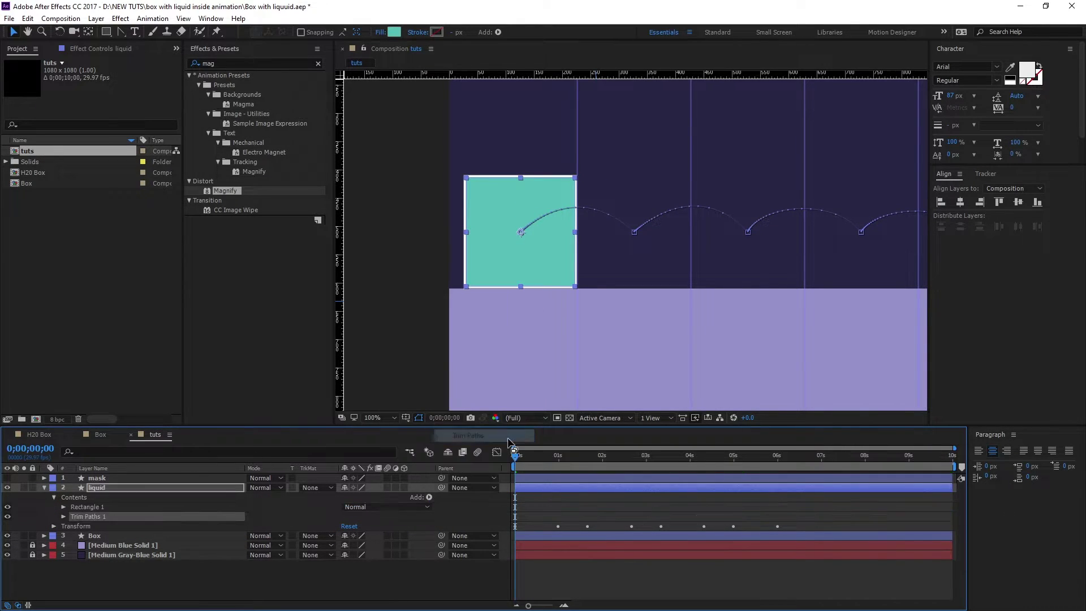
pyautogui.click(63, 516)
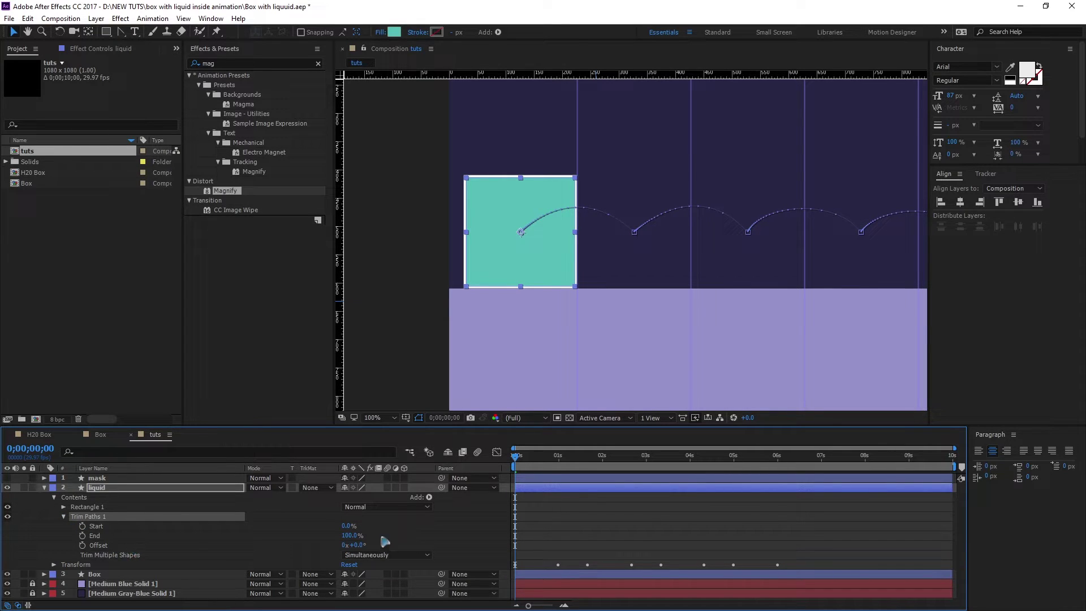
# Set the liquid layer's Trim Paths Start to 13% and End to 62% for a level, half-full box.
pyautogui.click(345, 526)
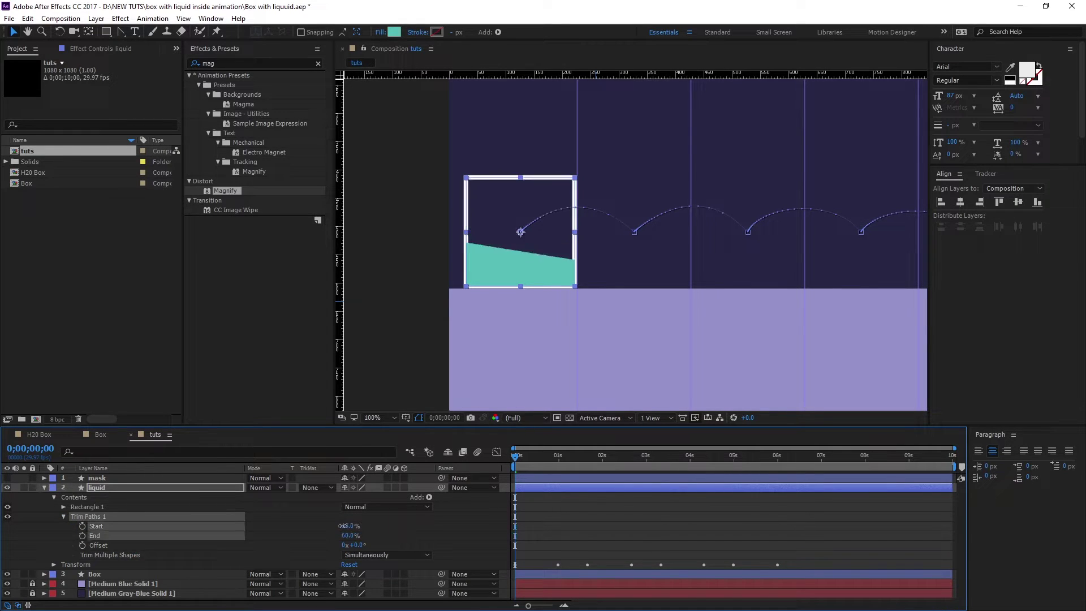
pyautogui.moveTo(345, 526); pyautogui.dragTo(342, 526)
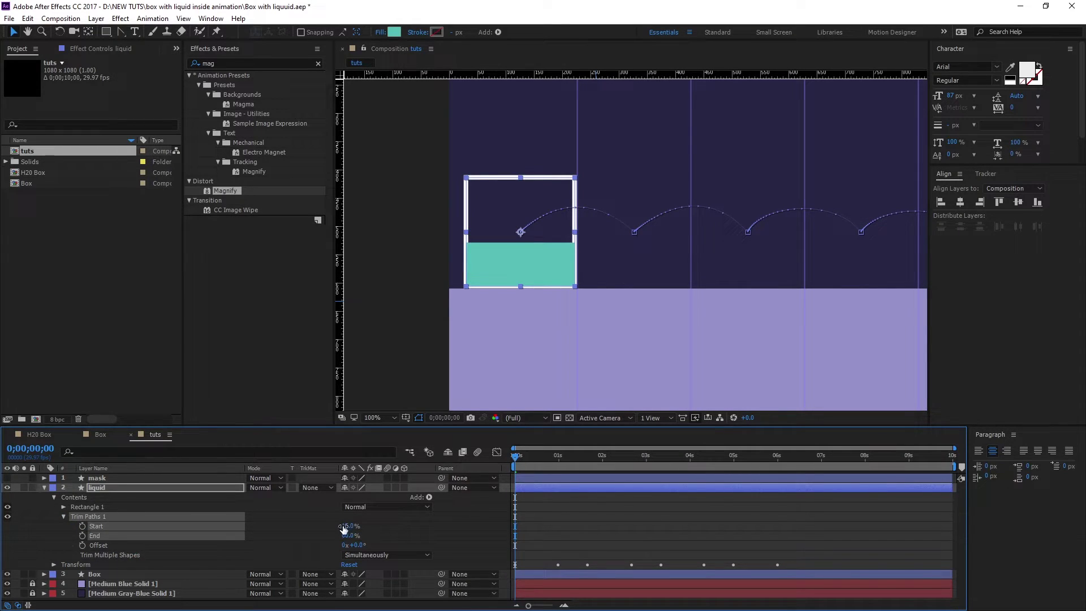
pyautogui.click(342, 527)
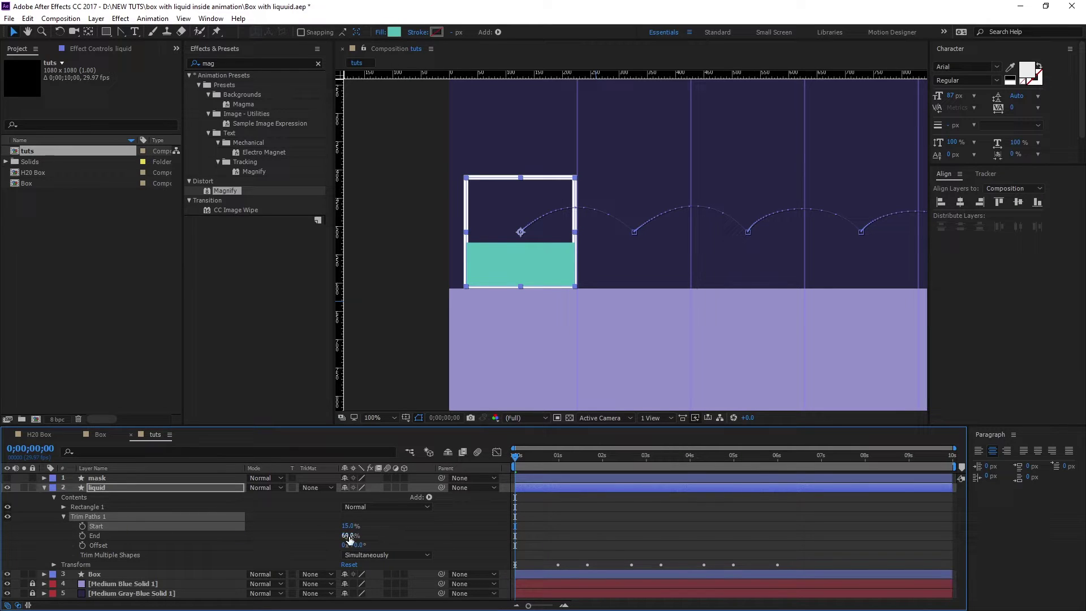
pyautogui.moveTo(346, 535); pyautogui.dragTo(350, 530)
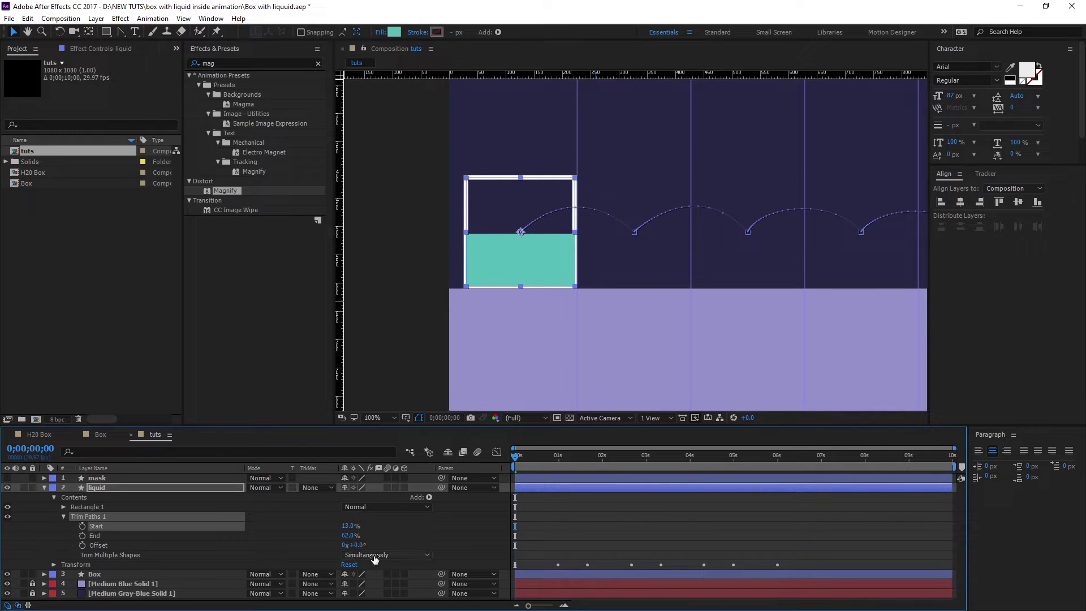
# Try shifting the liquid layer's Trim Paths Offset at the start and at 0;00;00;29, undoing each change.
pyautogui.click(164, 546)
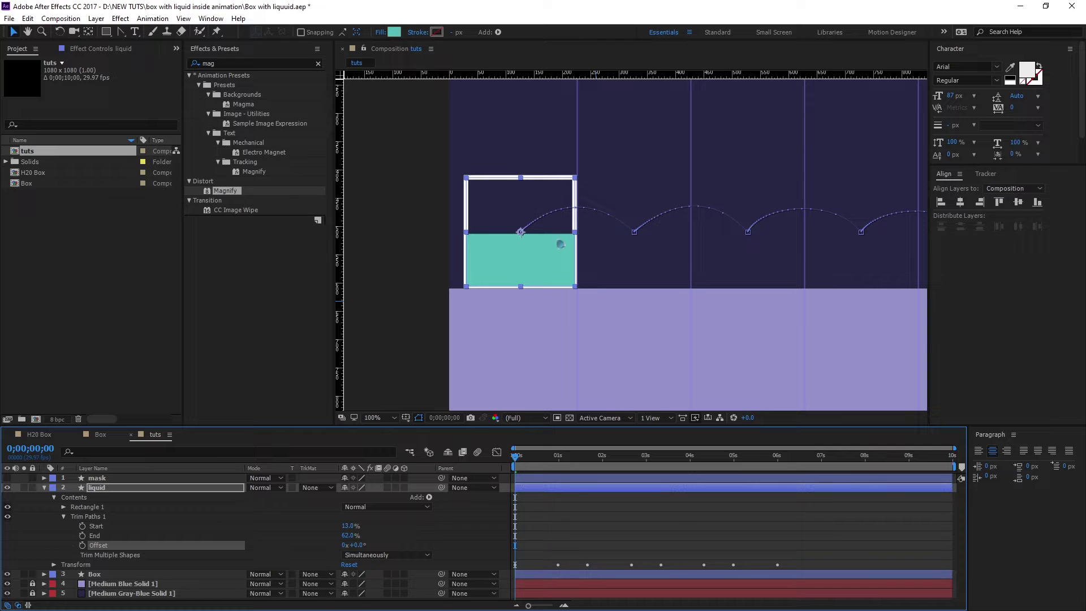
pyautogui.moveTo(356, 545); pyautogui.dragTo(356, 543)
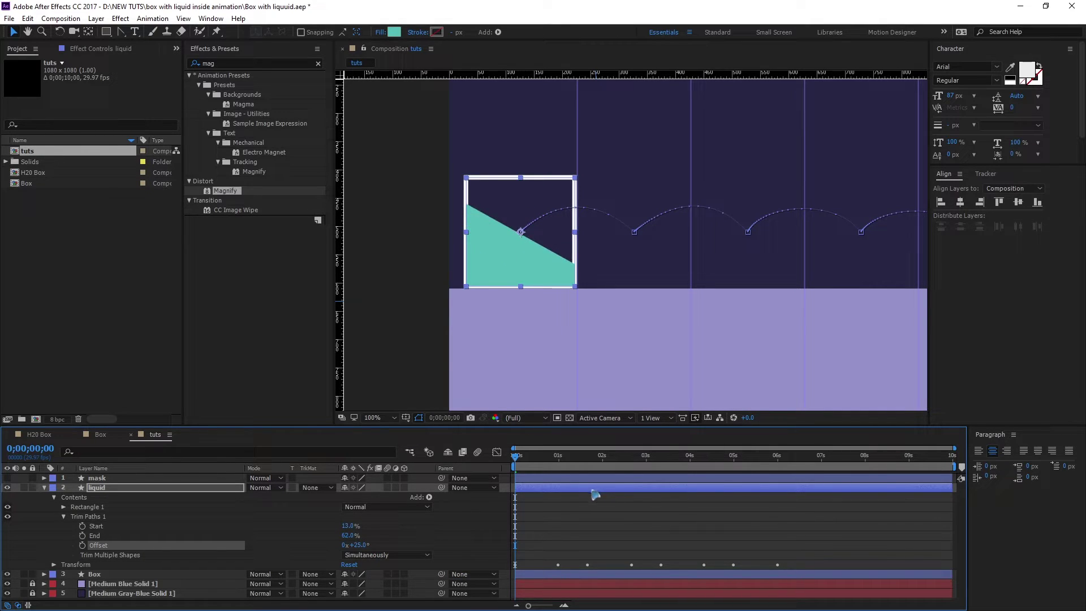
pyautogui.hotkey('ctrl', 'z')
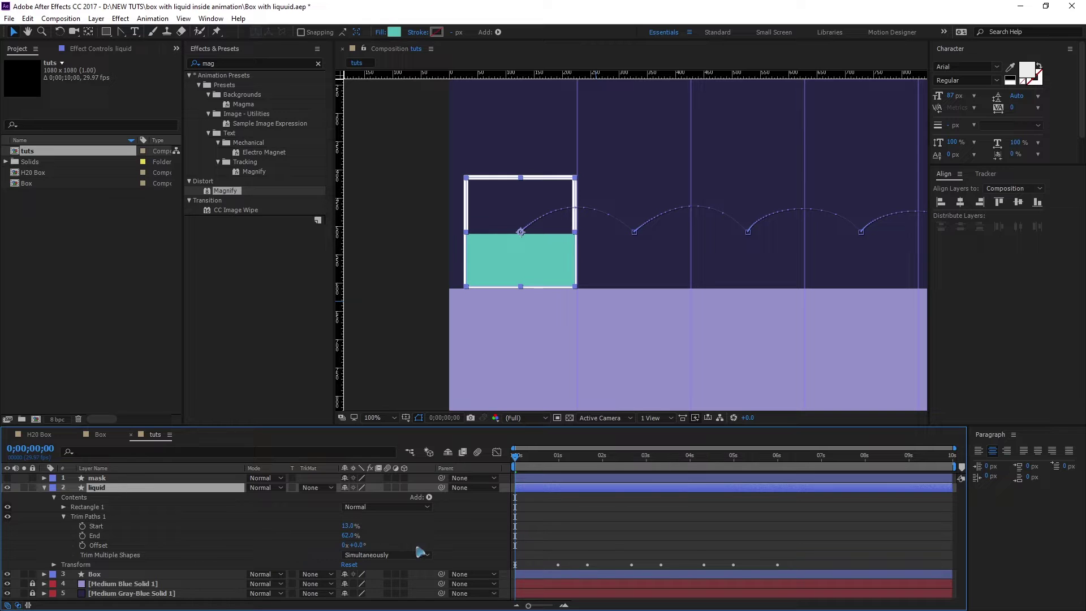
pyautogui.moveTo(521, 461); pyautogui.dragTo(560, 473)
pyautogui.moveTo(356, 545); pyautogui.dragTo(309, 551)
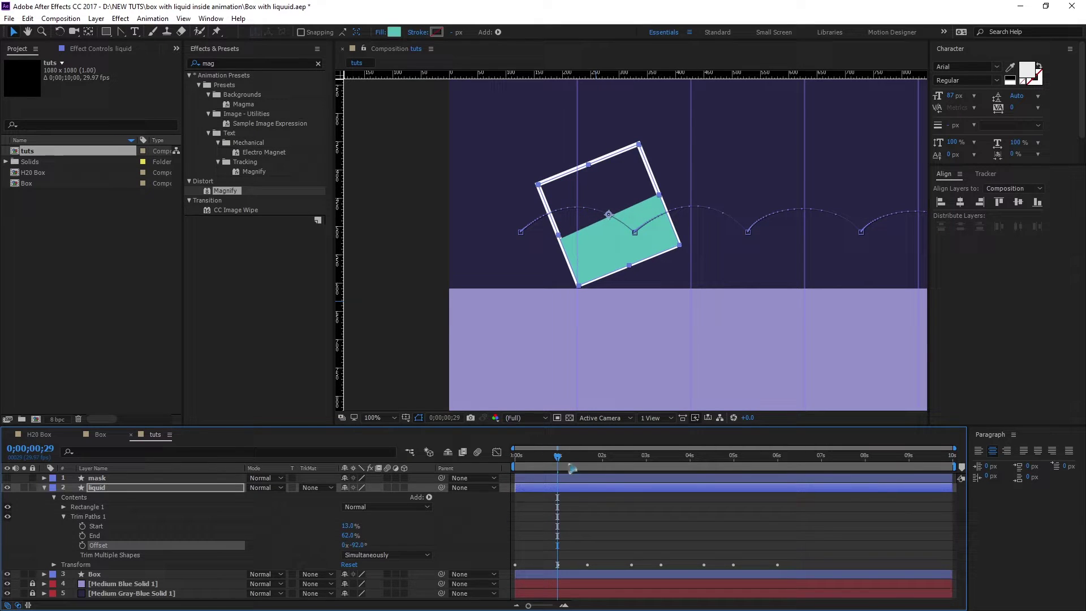
pyautogui.hotkey('ctrl', 'z')
# Keyframe the liquid layer's Trim Paths Offset at 0° at 0;00;00;00 and at -90° at 0;00;01;20.
pyautogui.moveTo(557, 461); pyautogui.dragTo(506, 481)
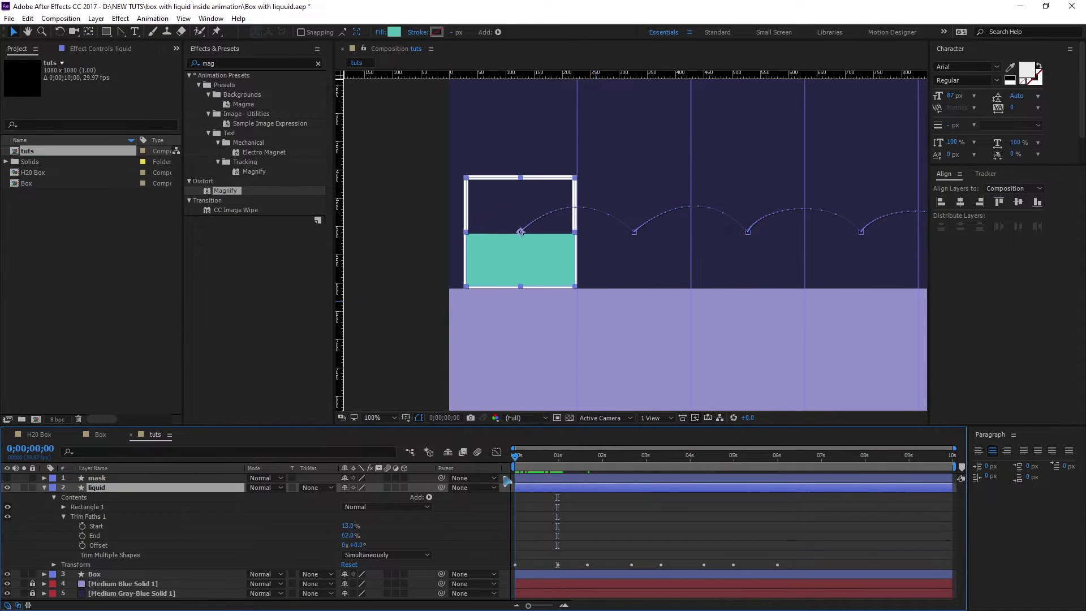
pyautogui.click(83, 545)
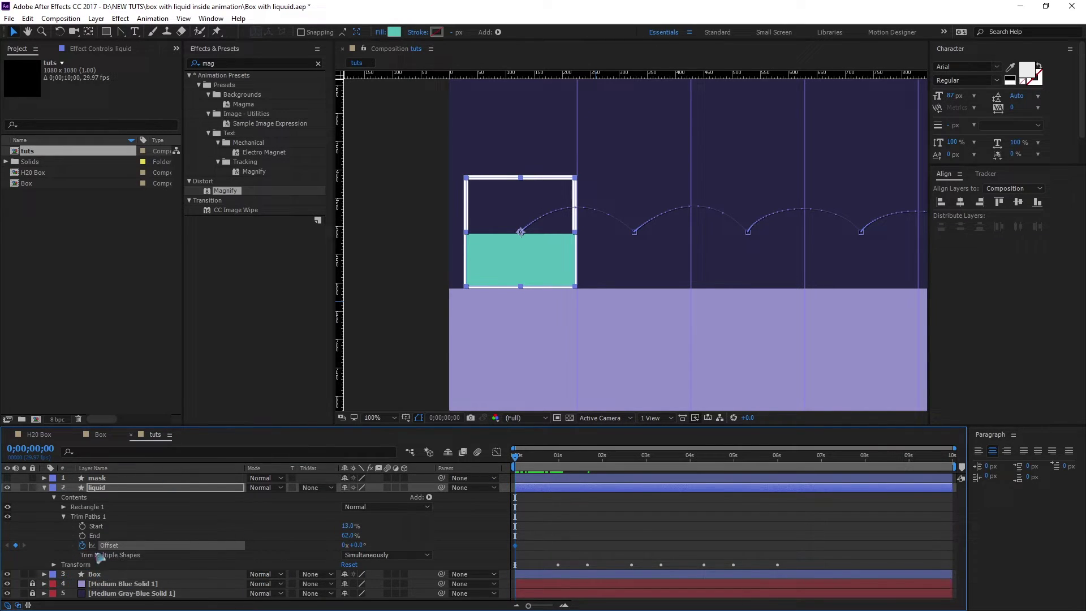
pyautogui.press('u')
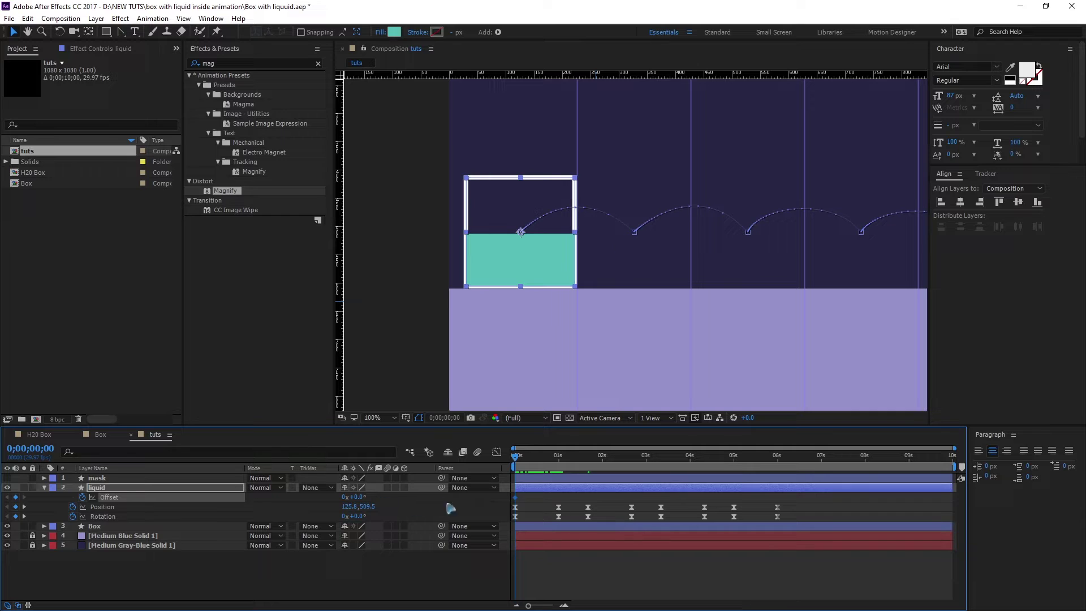
pyautogui.moveTo(523, 461); pyautogui.dragTo(586, 522)
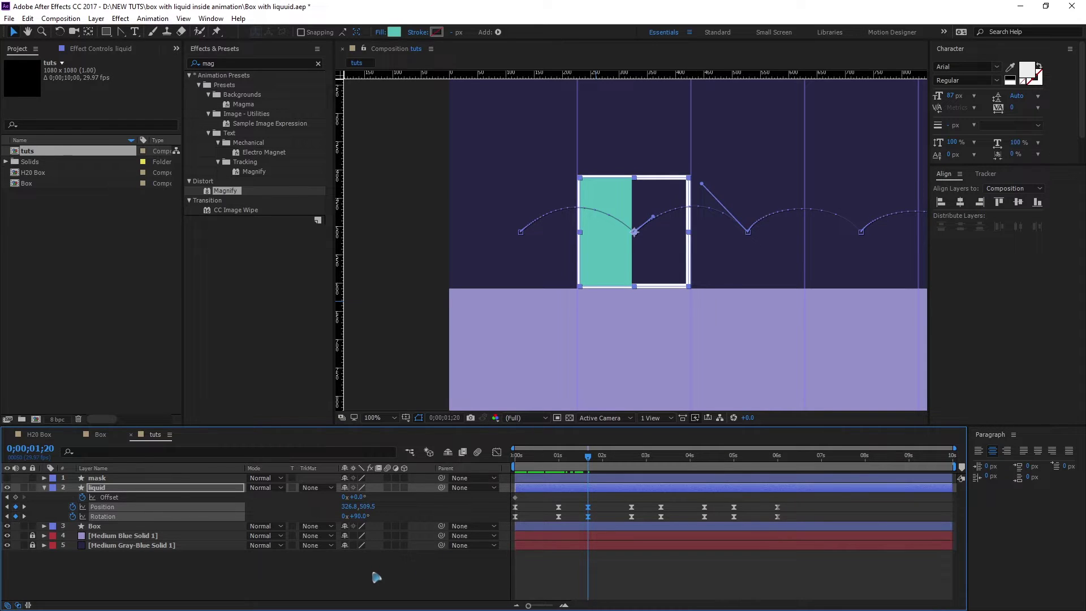
pyautogui.click(279, 577)
pyautogui.click(109, 497)
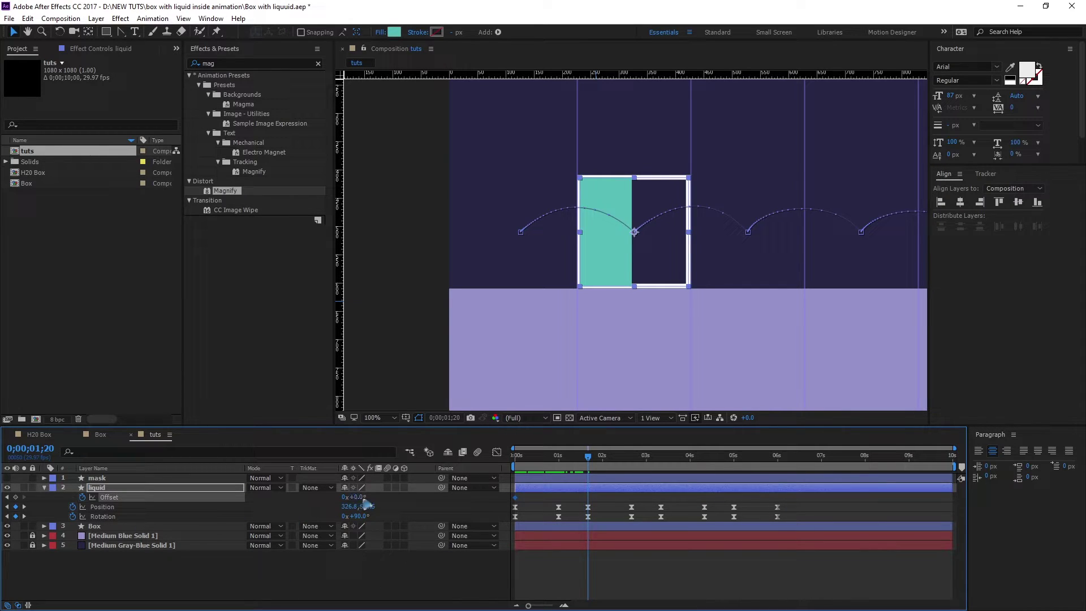
pyautogui.moveTo(364, 501); pyautogui.dragTo(320, 510)
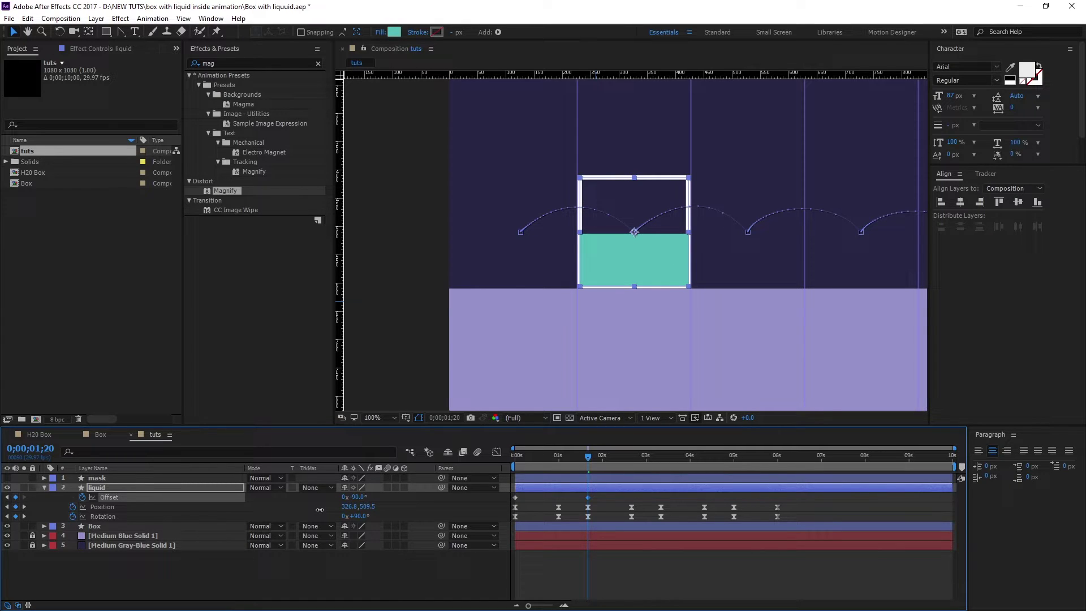
# Preview the liquid's movement and apply Easy Ease to both Offset keyframes.
pyautogui.moveTo(604, 467); pyautogui.dragTo(536, 473)
pyautogui.press('space')
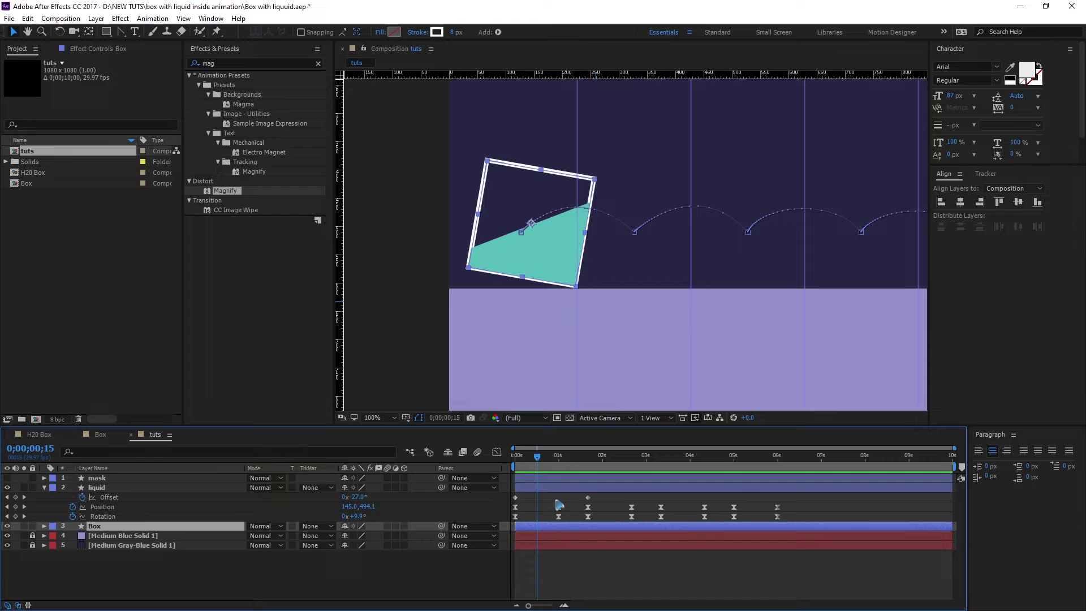
pyautogui.moveTo(615, 495); pyautogui.dragTo(517, 505)
pyautogui.press('F9')
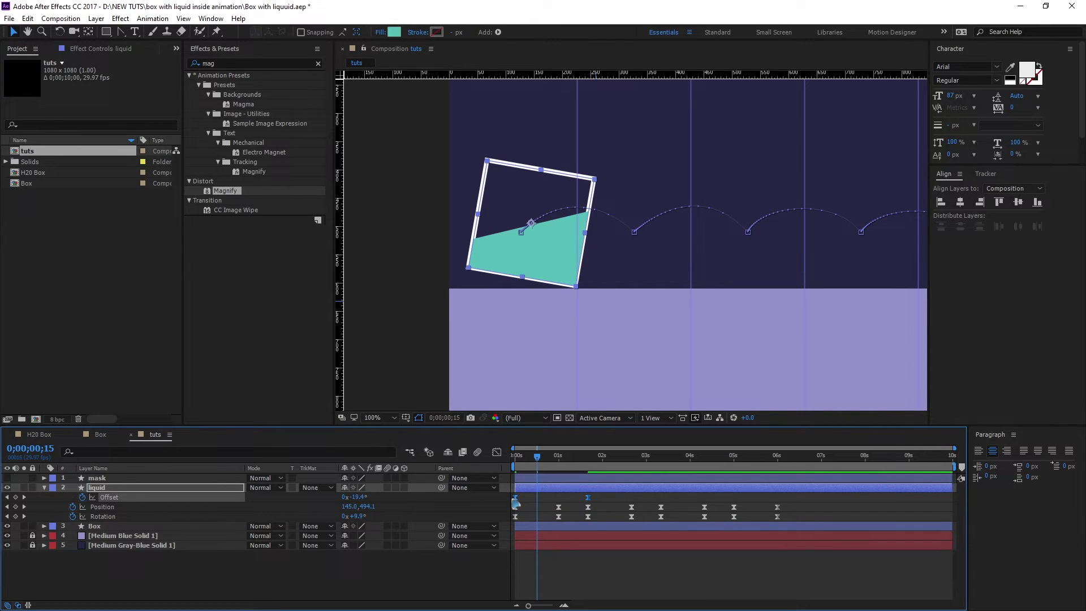
# Adjust the easing handles of the two Offset keyframes in the speed graph and preview the liquid's motion.
pyautogui.click(497, 453)
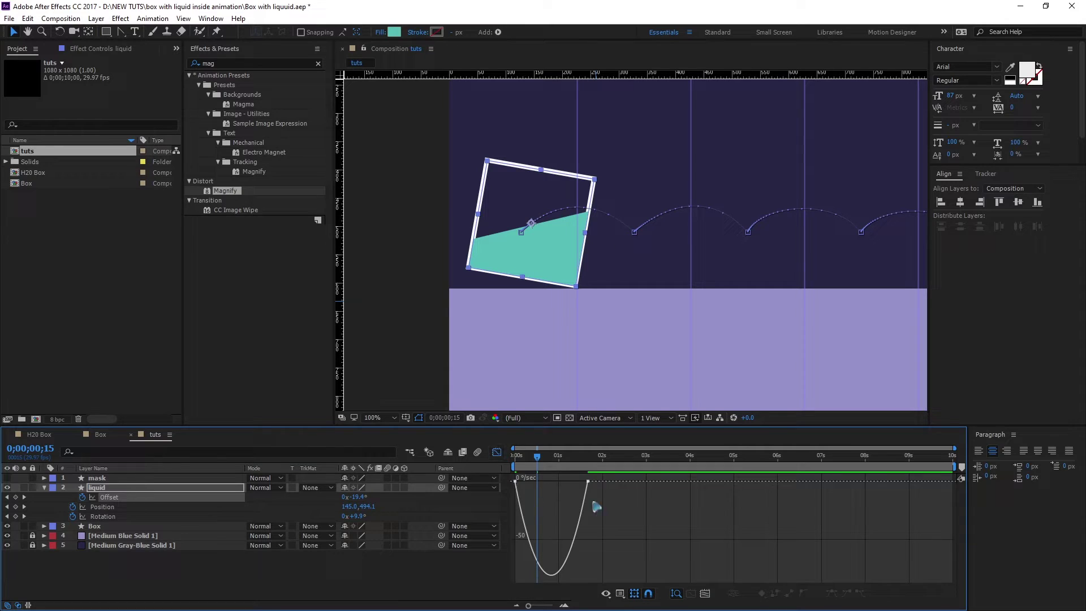
pyautogui.moveTo(532, 469); pyautogui.dragTo(475, 485)
pyautogui.press('space')
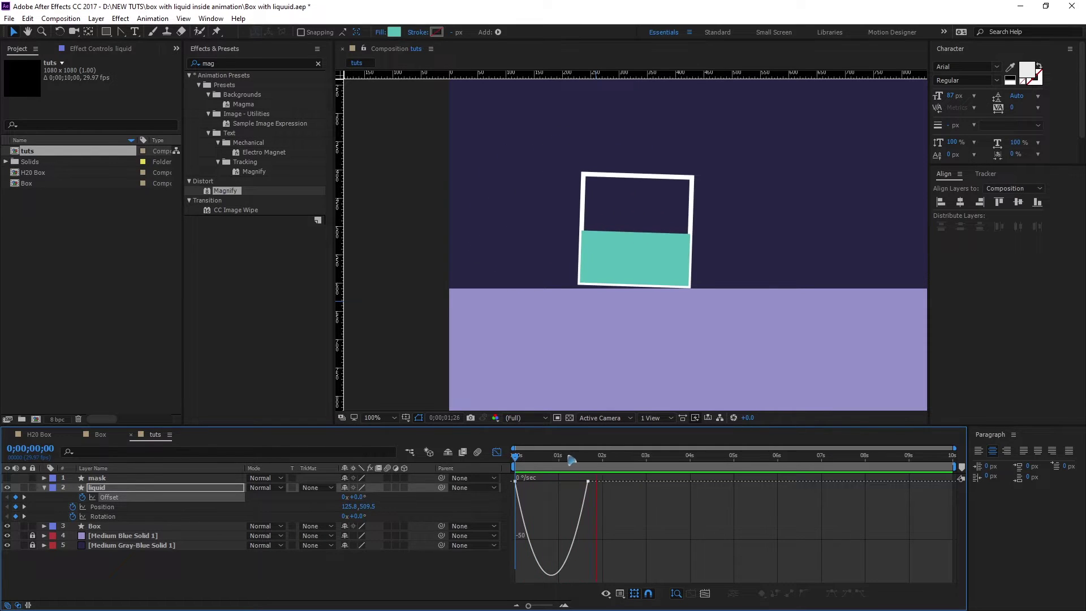
pyautogui.click(538, 457)
pyautogui.moveTo(500, 490); pyautogui.dragTo(537, 482)
pyautogui.moveTo(537, 457); pyautogui.dragTo(512, 465)
pyautogui.press('space')
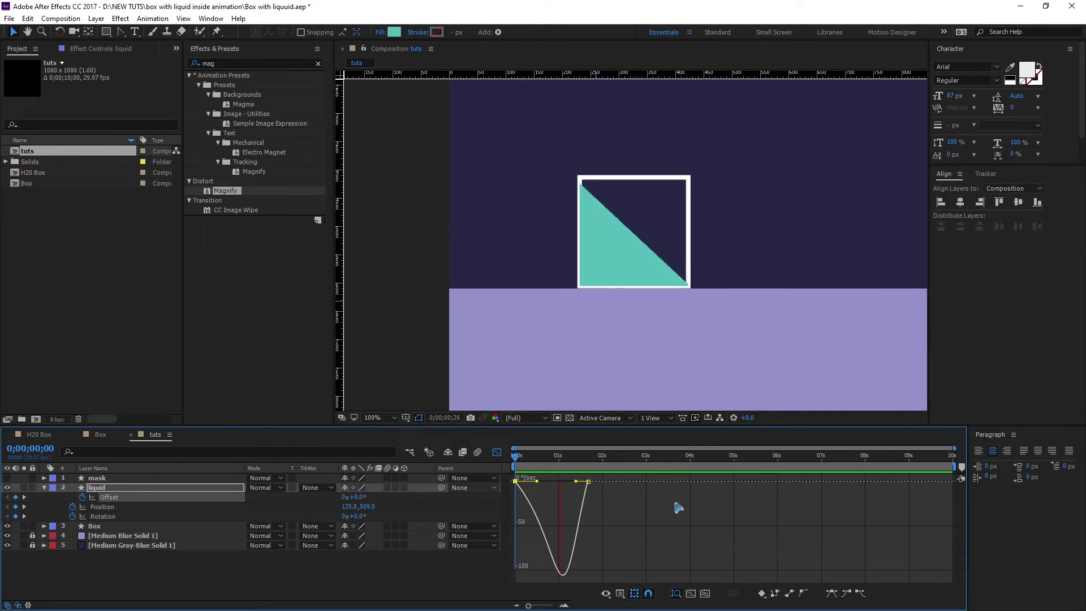
pyautogui.press('space')
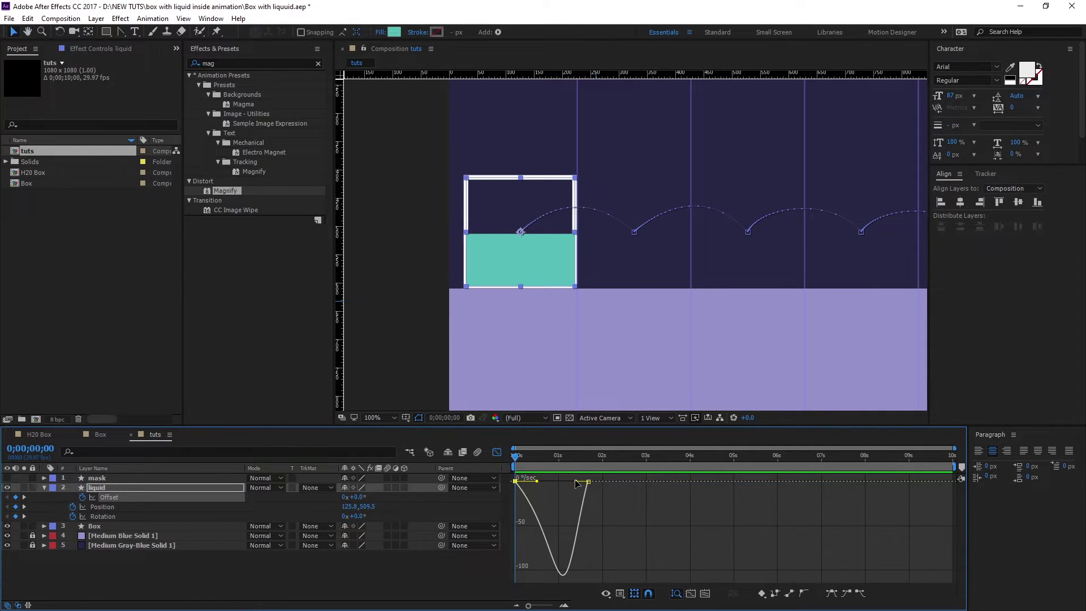
pyautogui.moveTo(576, 480); pyautogui.dragTo(569, 481)
pyautogui.press('space')
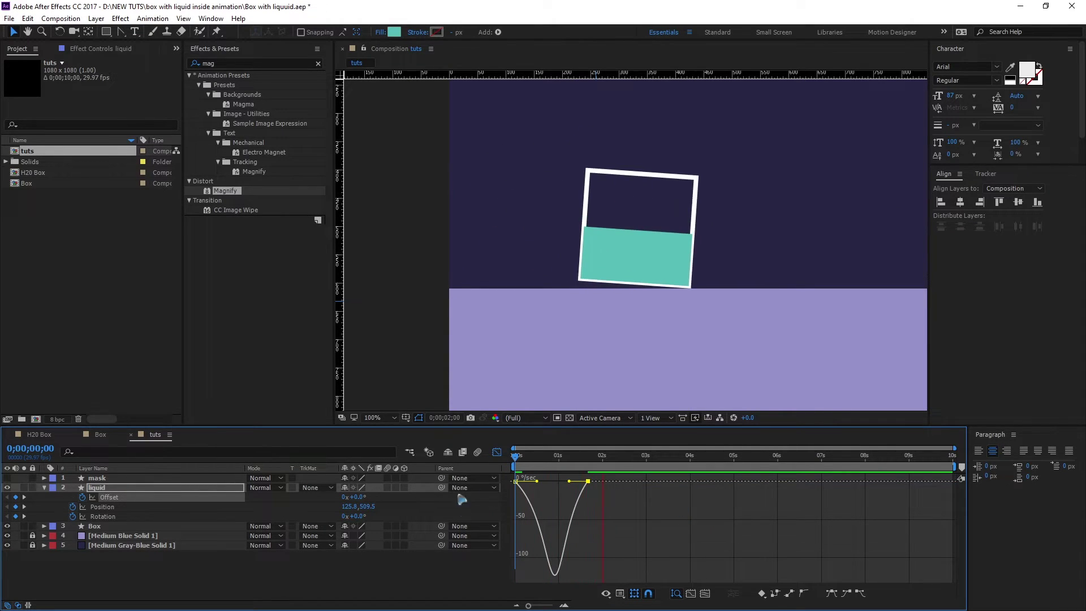
pyautogui.press('space')
# Return to the keyframe view and keyframe the liquid's Offset at -181° at 0;00;03;10 and -271° at 0;00;05;00.
pyautogui.hotkey('shift', 'F3')
pyautogui.moveTo(514, 457); pyautogui.dragTo(654, 522)
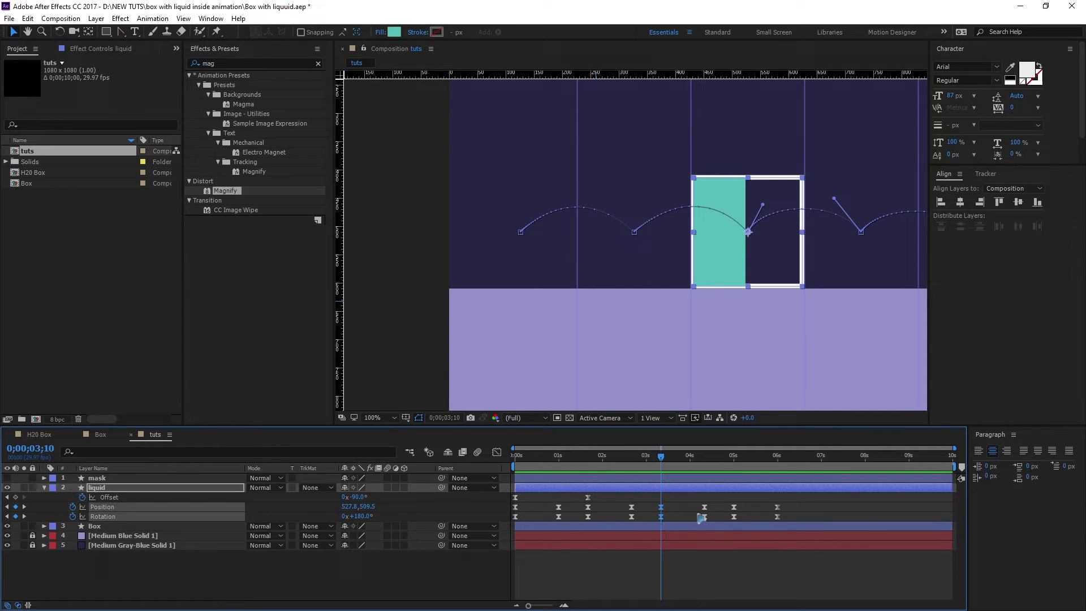
pyautogui.click(717, 591)
pyautogui.click(140, 498)
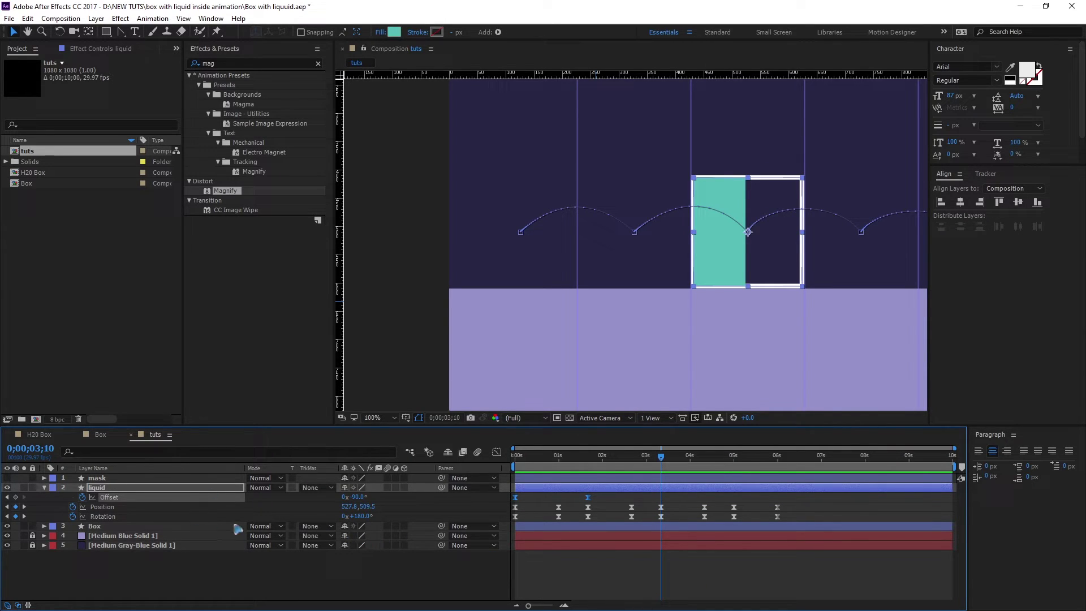
pyautogui.moveTo(361, 498); pyautogui.dragTo(317, 510)
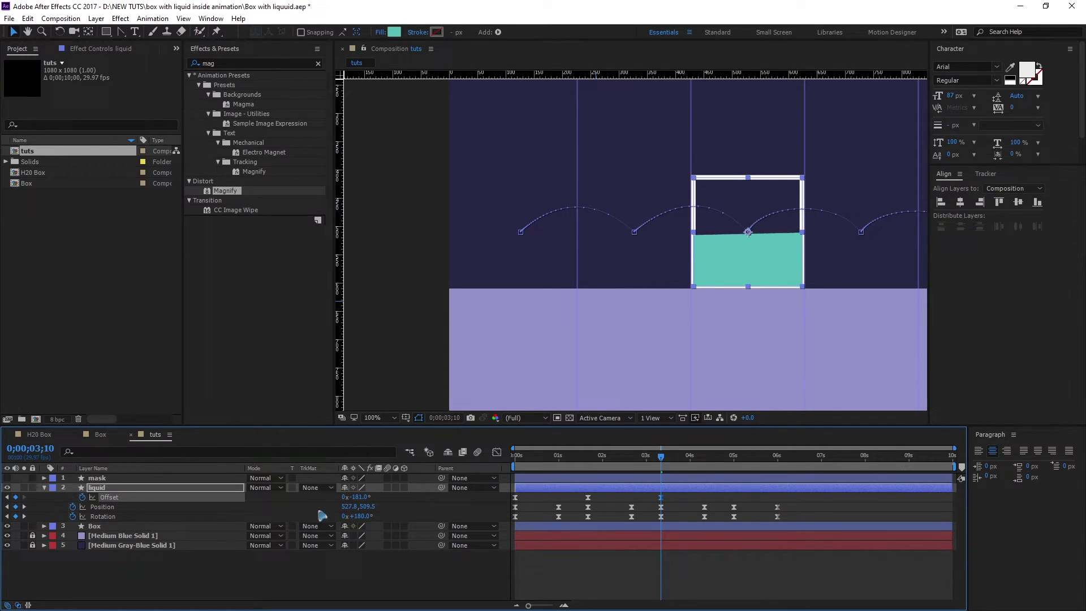
pyautogui.moveTo(667, 461); pyautogui.dragTo(736, 475)
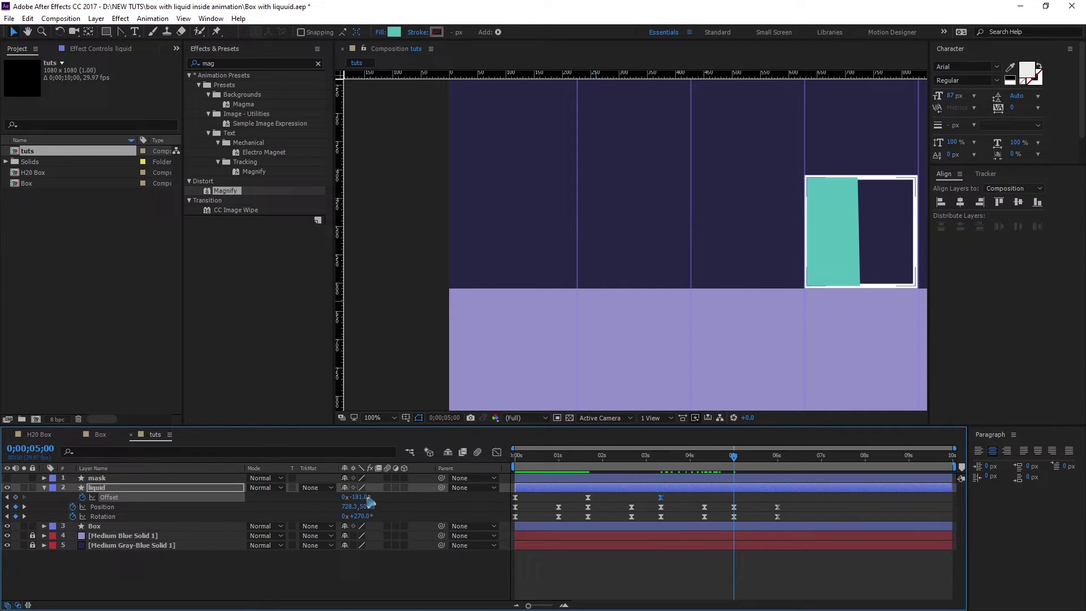
pyautogui.moveTo(359, 497); pyautogui.dragTo(317, 504)
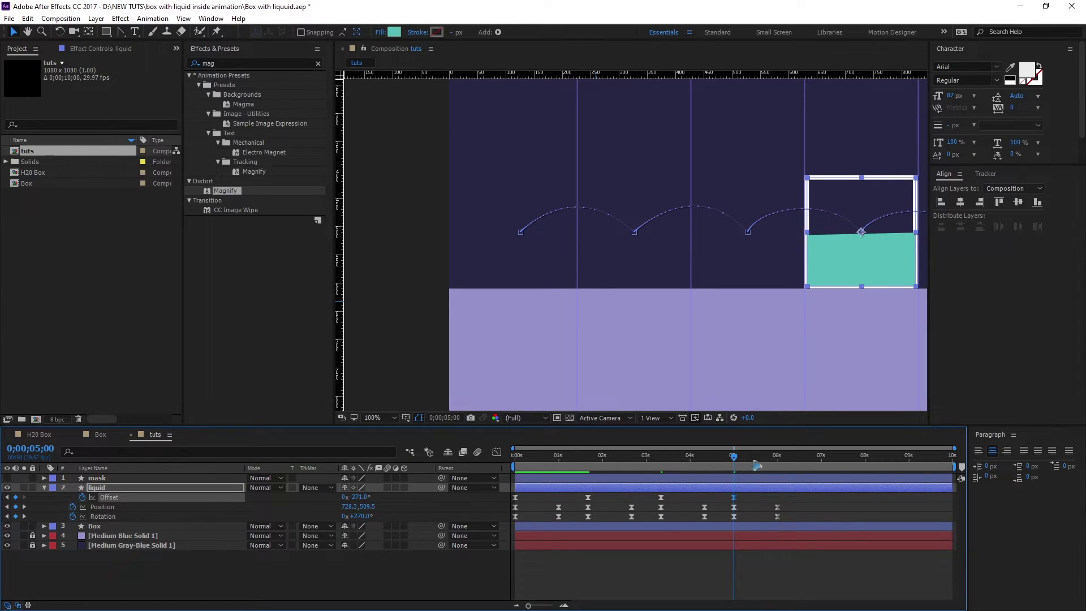
# Keyframe the liquid's Trim Paths Offset at -359° at 0;00;06;20, after the box has finished rolling.
pyautogui.moveTo(734, 457); pyautogui.dragTo(773, 457)
pyautogui.press('h')
pyautogui.moveTo(848, 318); pyautogui.dragTo(665, 324)
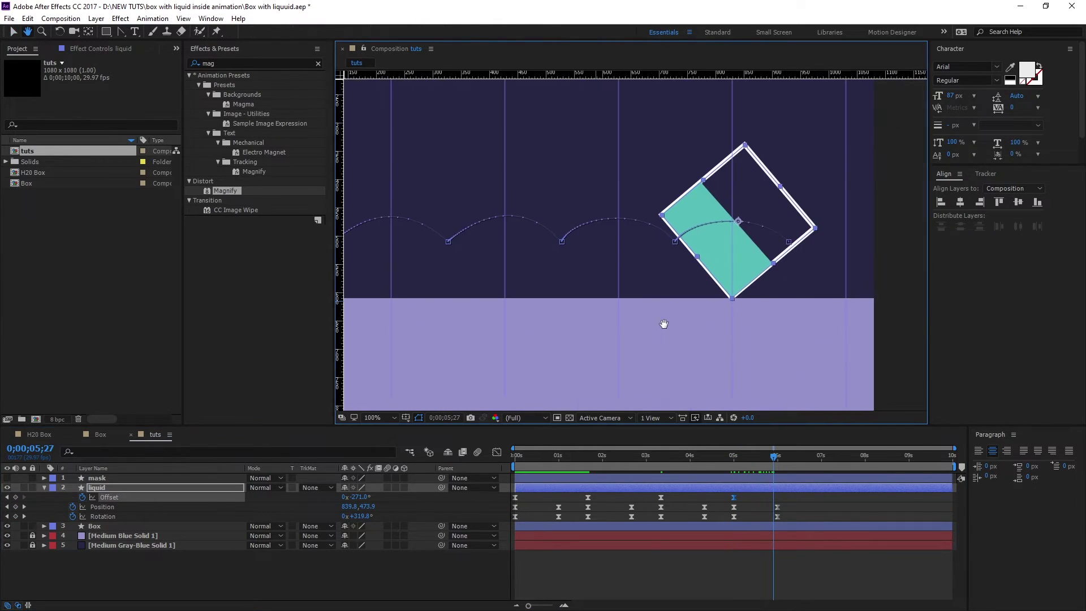
pyautogui.press('v')
pyautogui.click(777, 458)
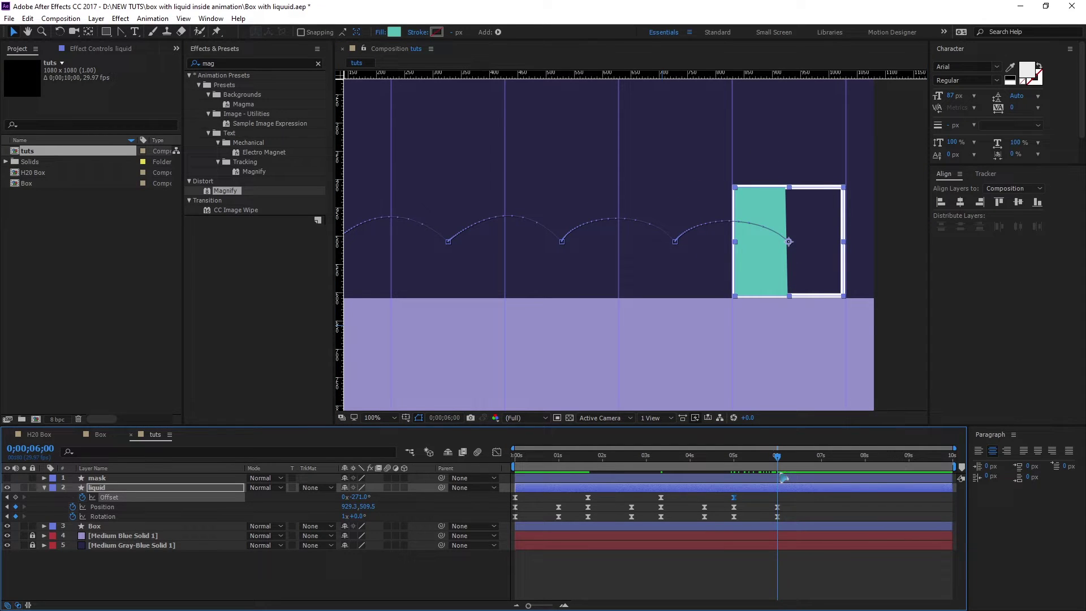
pyautogui.press('space')
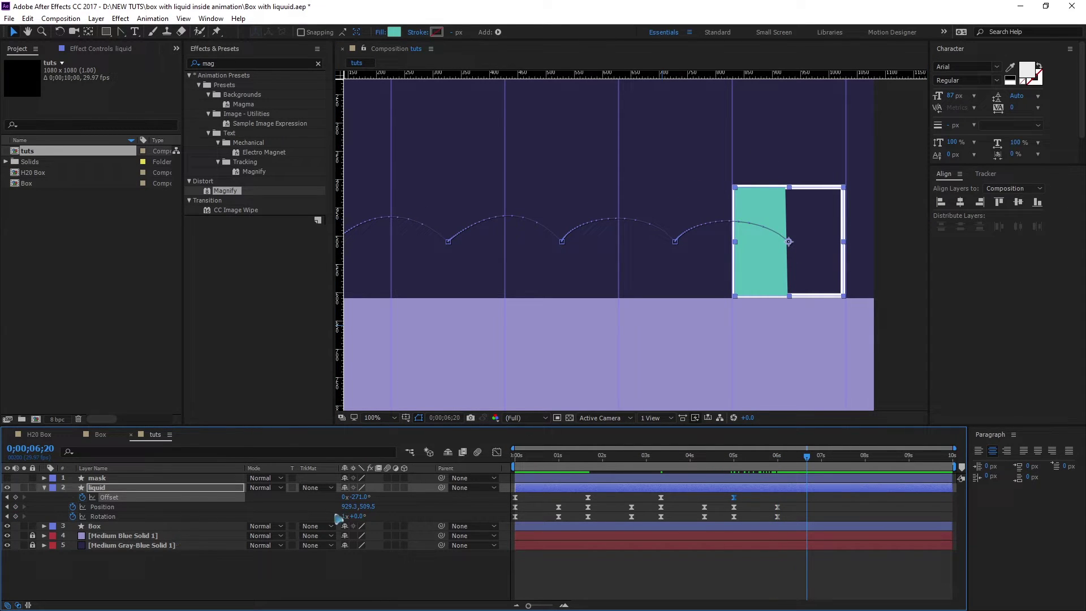
pyautogui.moveTo(363, 501); pyautogui.dragTo(318, 502)
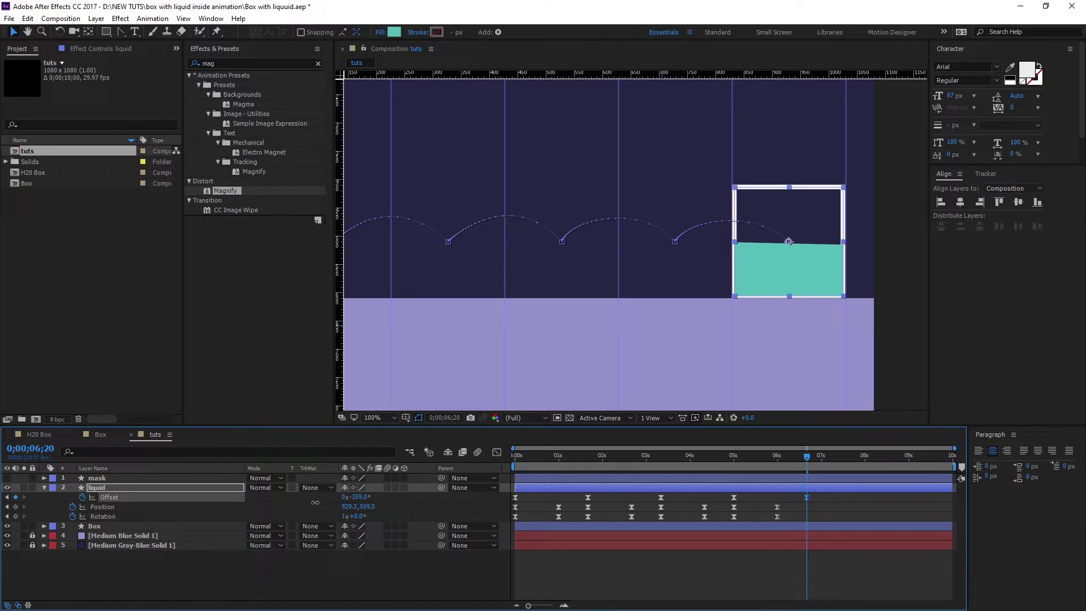
# Preview the box's full roll with the sloshing liquid from the beginning.
pyautogui.moveTo(807, 456); pyautogui.dragTo(513, 493)
pyautogui.press('space')
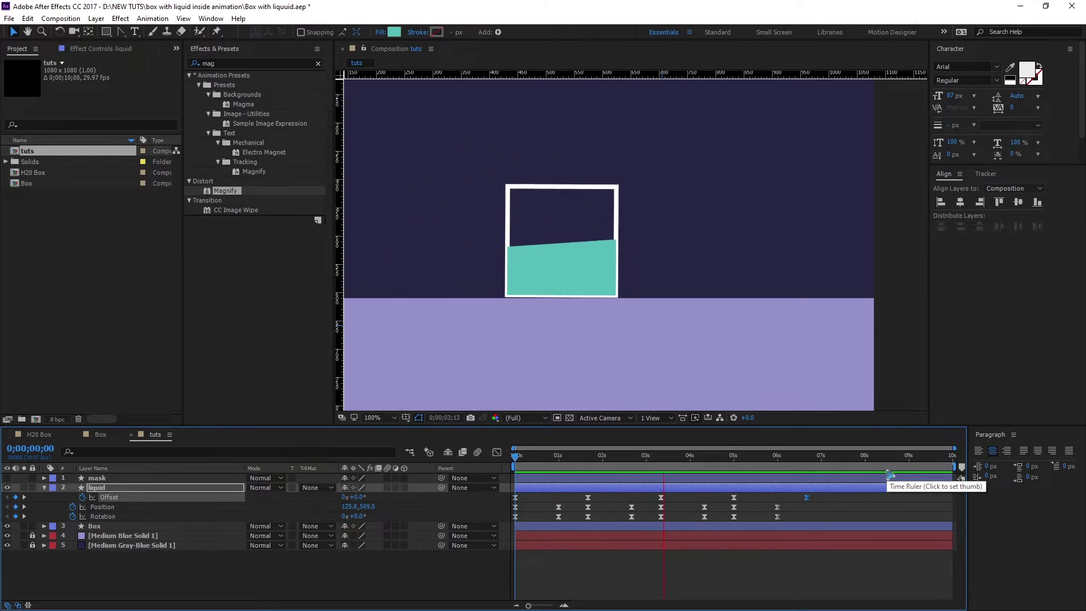
pyautogui.press('space')
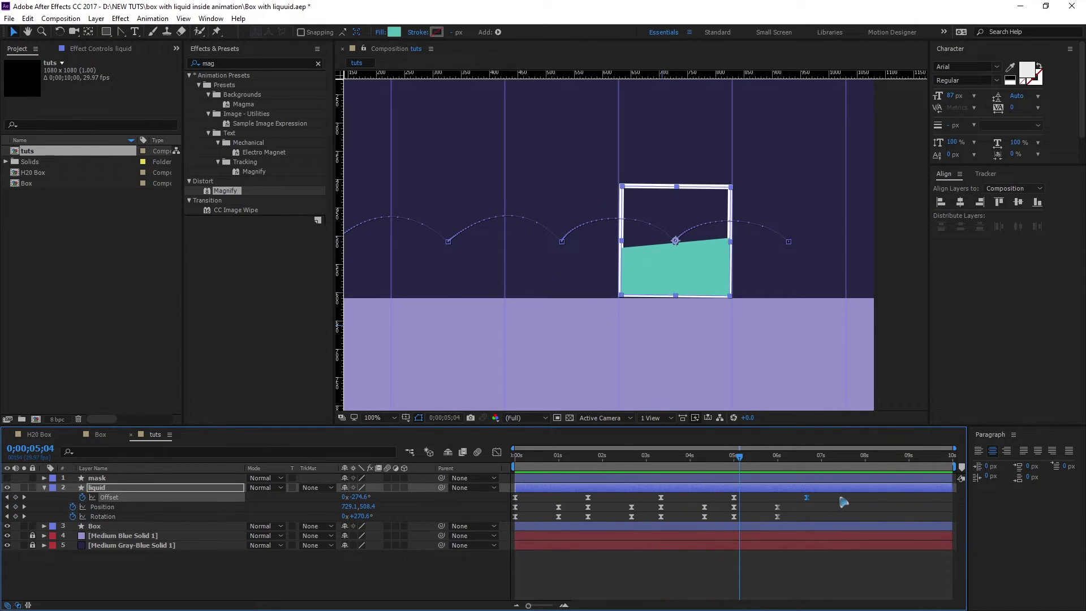
# Apply Easy Ease to all the Offset keyframes in the speed graph, adjust the first segment's easing, and preview the animation.
pyautogui.moveTo(846, 493); pyautogui.dragTo(482, 495)
pyautogui.moveTo(839, 502); pyautogui.dragTo(503, 499)
pyautogui.click(497, 453)
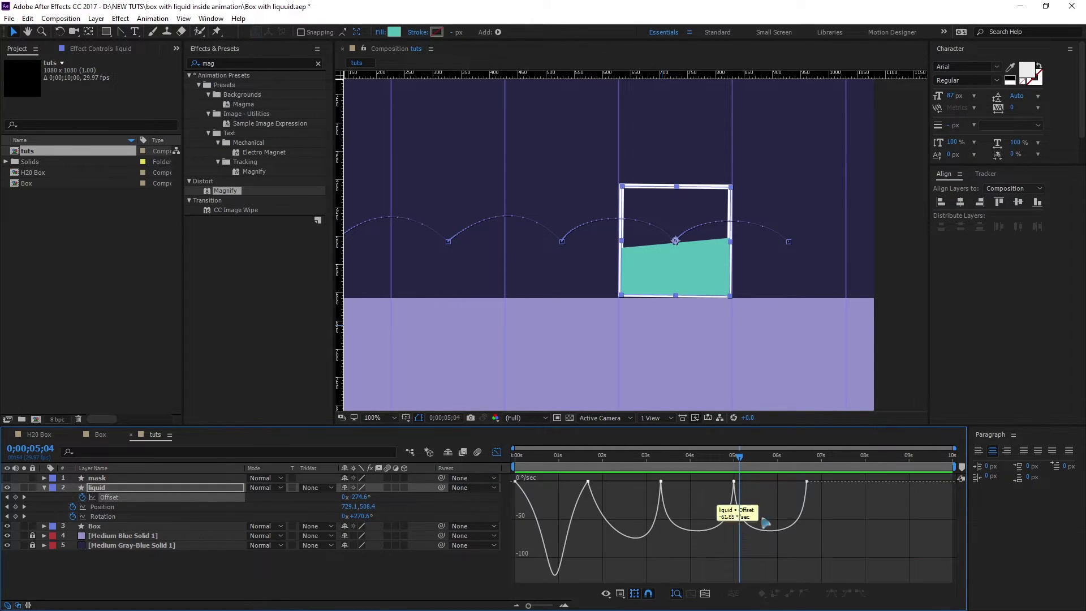
pyautogui.moveTo(439, 522); pyautogui.dragTo(445, 525)
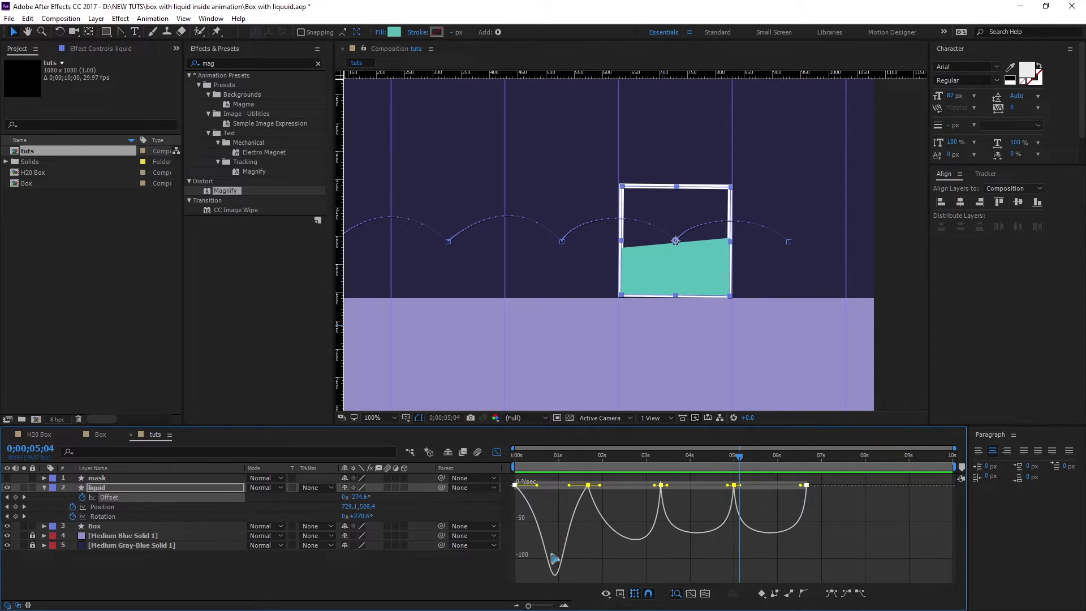
pyautogui.moveTo(840, 477); pyautogui.dragTo(473, 532)
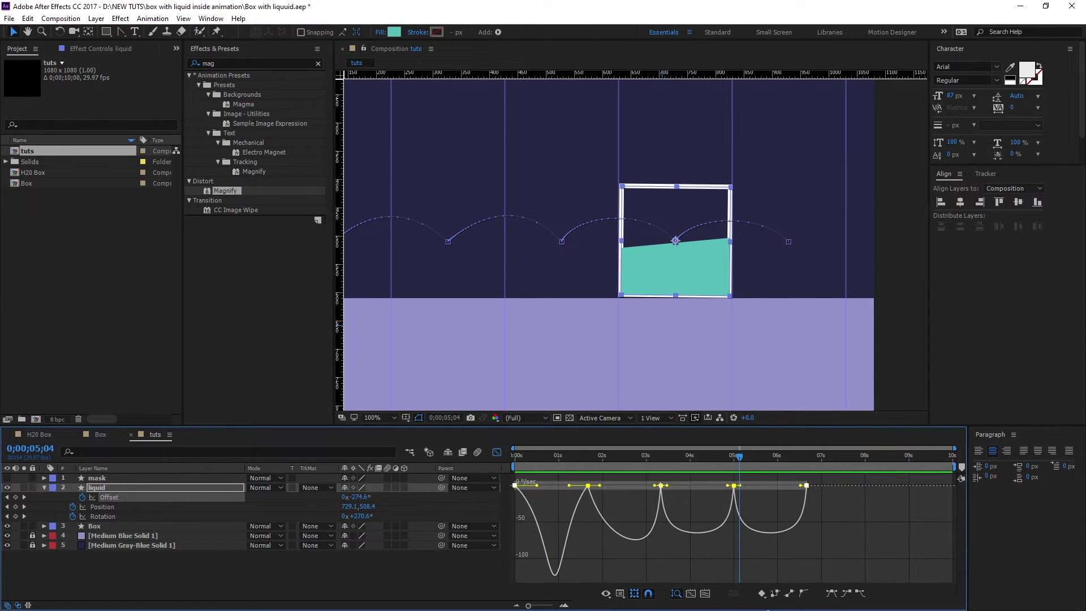
pyautogui.click(831, 593)
pyautogui.moveTo(526, 490); pyautogui.dragTo(566, 486)
pyautogui.press('Home')
pyautogui.press('space')
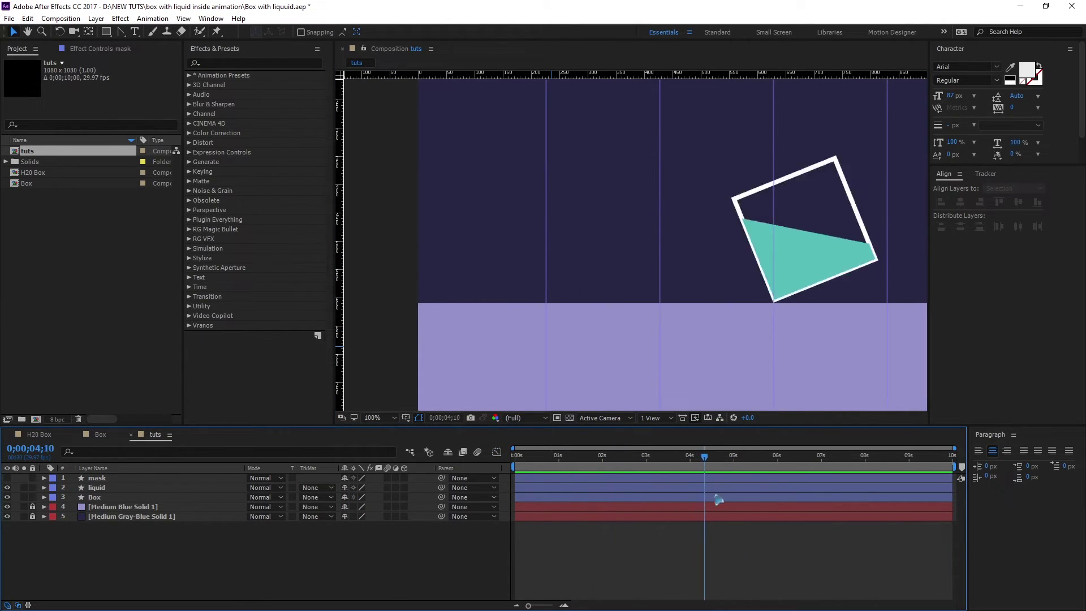
# Search the effects for "wave" and apply Wave Warp to the liquid layer.
pyautogui.moveTo(713, 510); pyautogui.dragTo(667, 507)
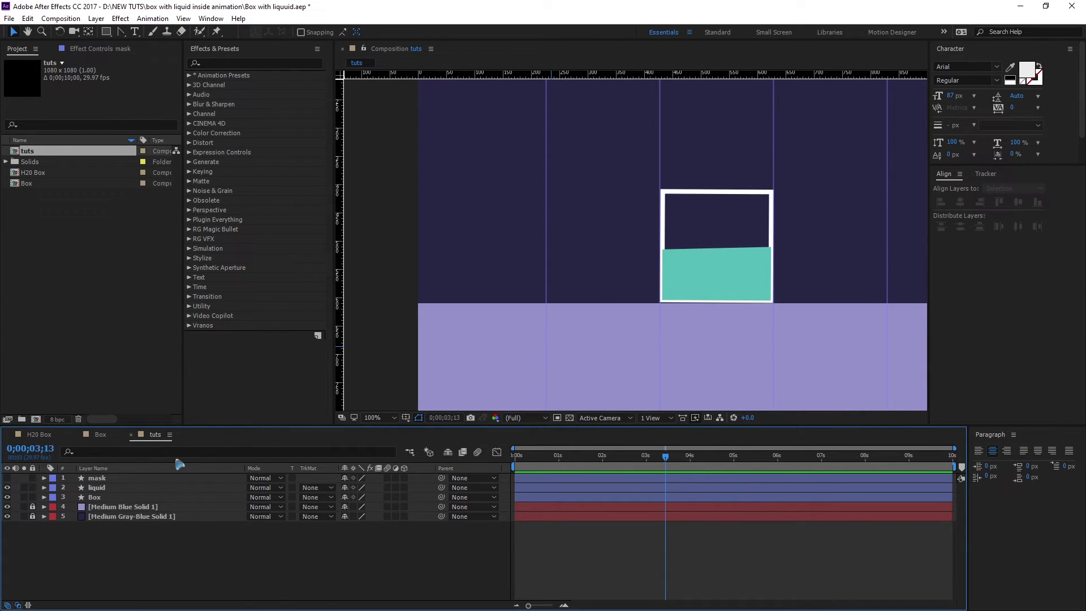
pyautogui.click(239, 64)
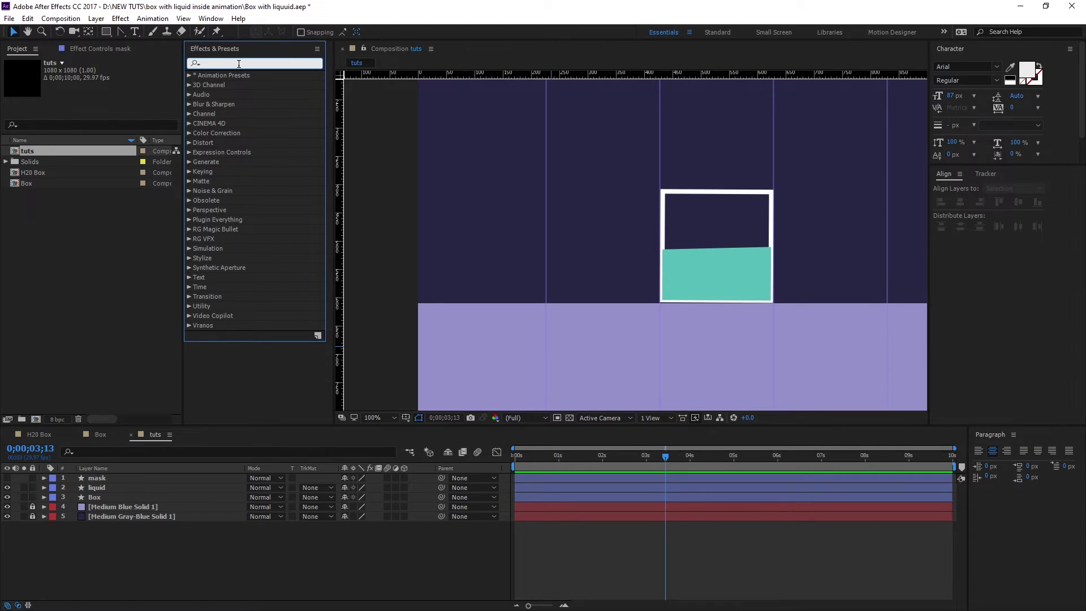
pyautogui.write('waves')
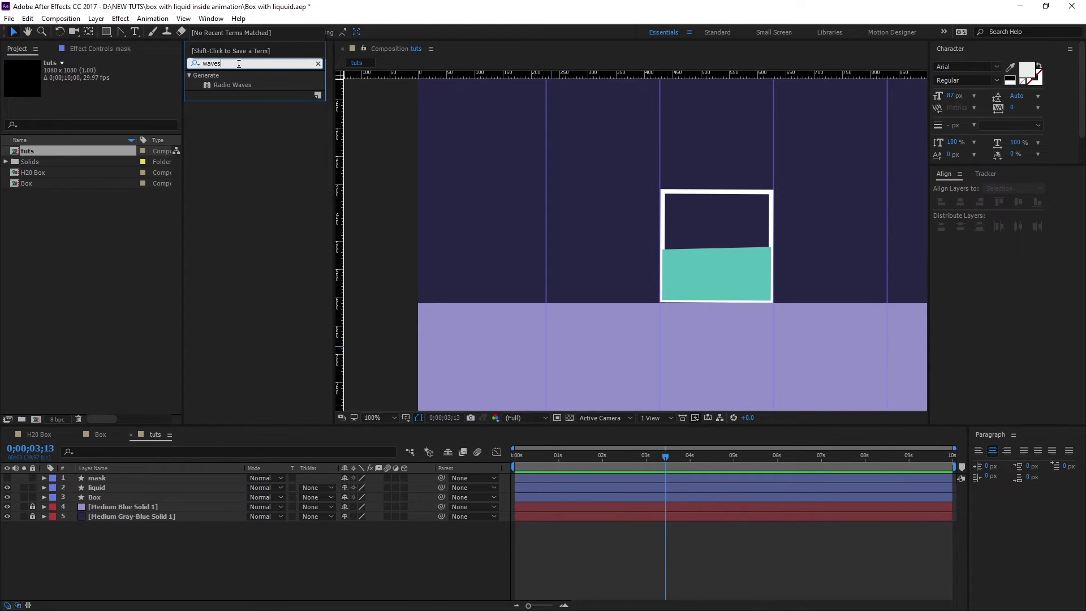
pyautogui.press('BackSpace')
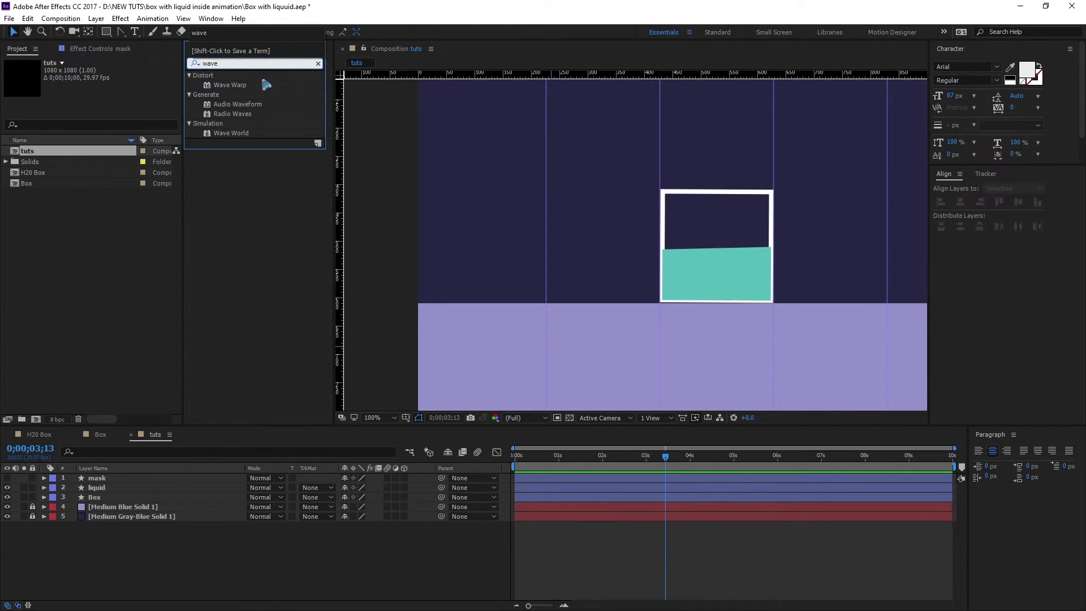
pyautogui.click(228, 85)
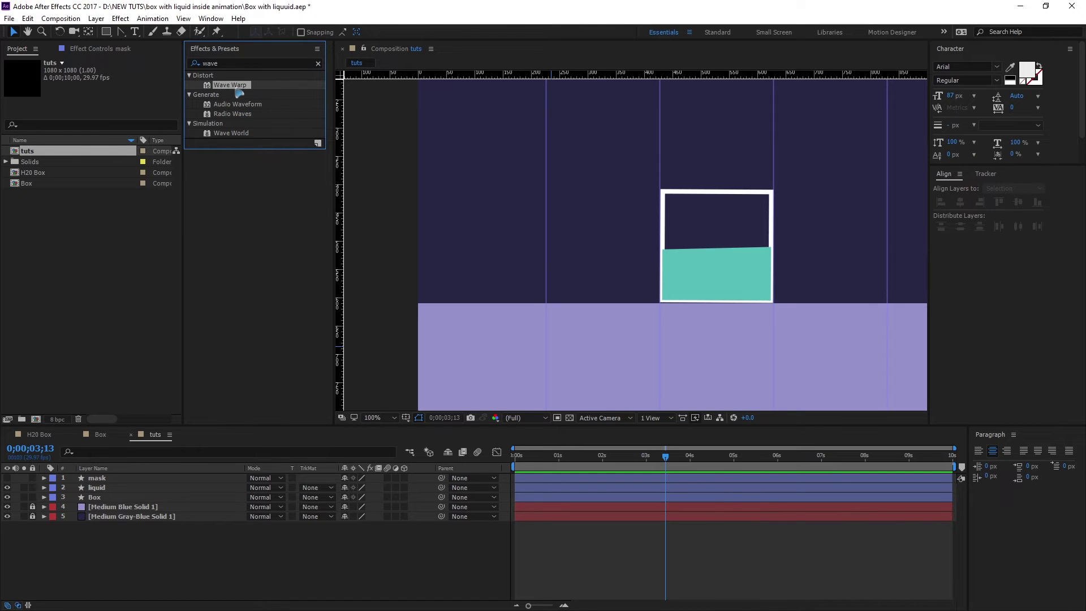
pyautogui.moveTo(238, 93)
pyautogui.mouseDown()
pyautogui.moveTo(164, 494)
pyautogui.moveTo(149, 490)
pyautogui.mouseUp()
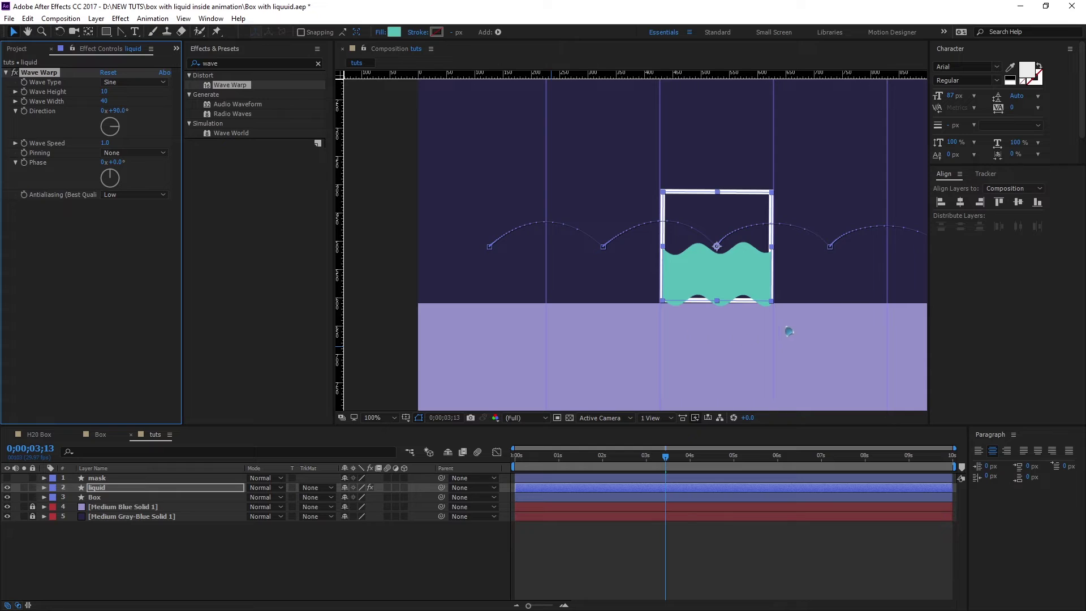
# Set the liquid's Wave Warp to Wave Height 5, Wave Width 59 and Wave Speed 0.3, and preview it from the beginning.
pyautogui.scroll(2, 789, 330)
pyautogui.moveTo(789, 331); pyautogui.dragTo(636, 275)
pyautogui.press('v')
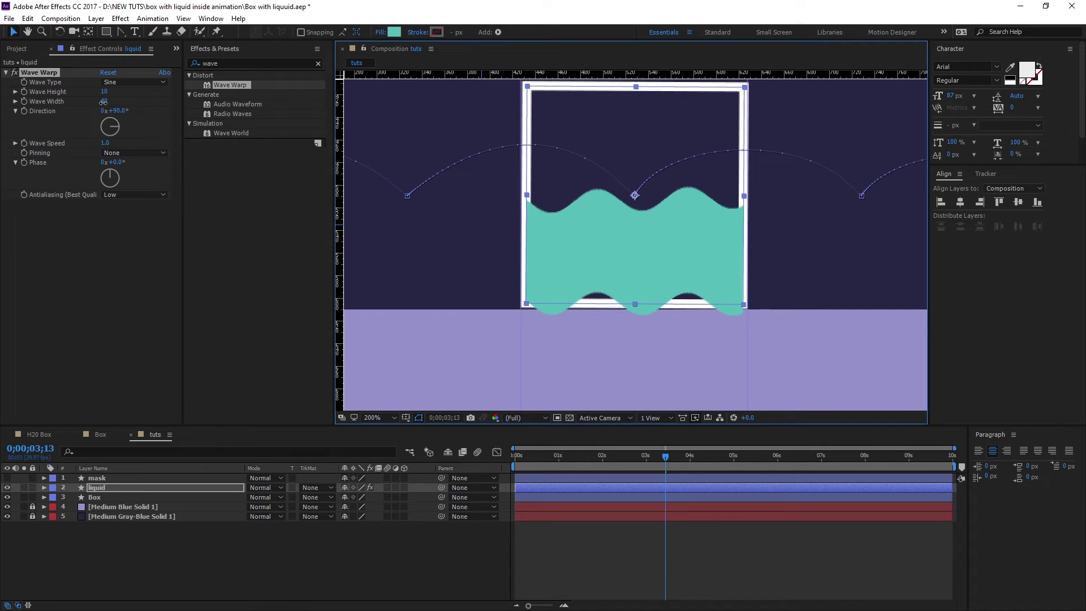
pyautogui.moveTo(102, 101)
pyautogui.mouseDown()
pyautogui.moveTo(97, 108)
pyautogui.moveTo(102, 97)
pyautogui.mouseUp()
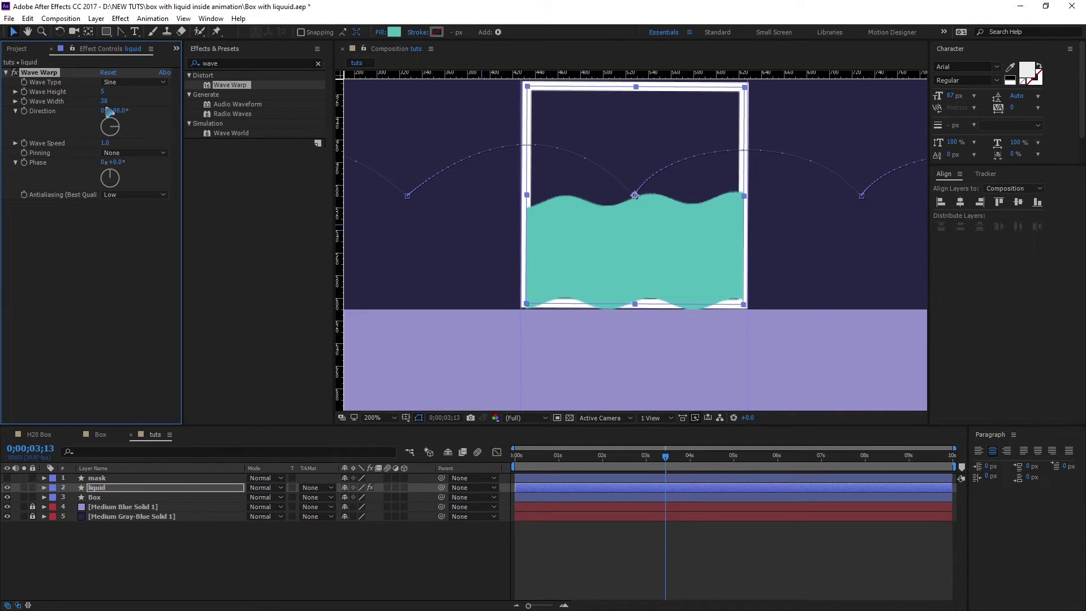
pyautogui.moveTo(104, 102); pyautogui.dragTo(239, 120)
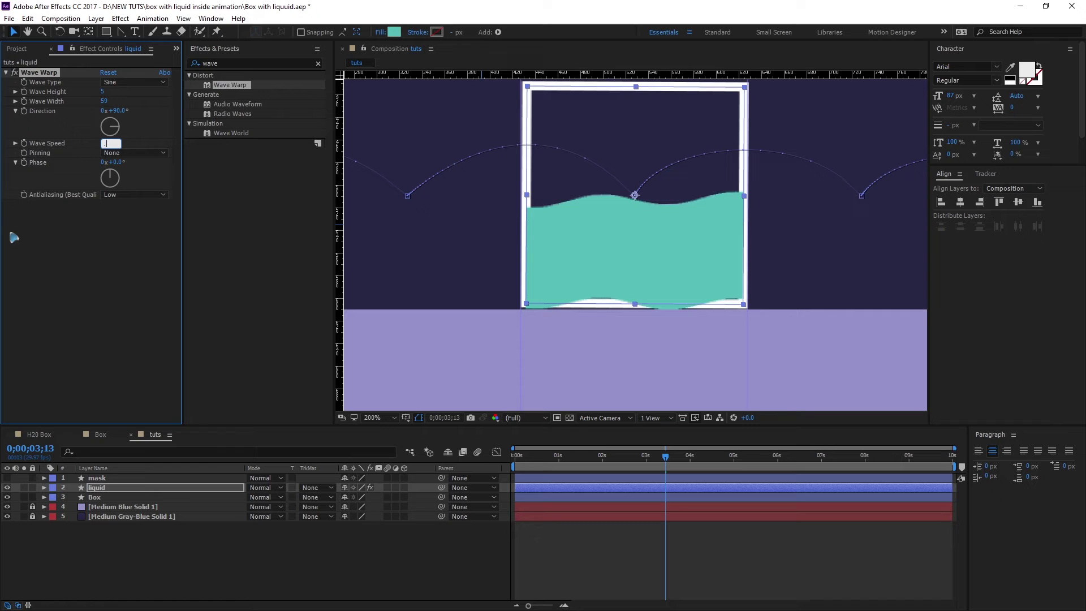
pyautogui.press('Return')
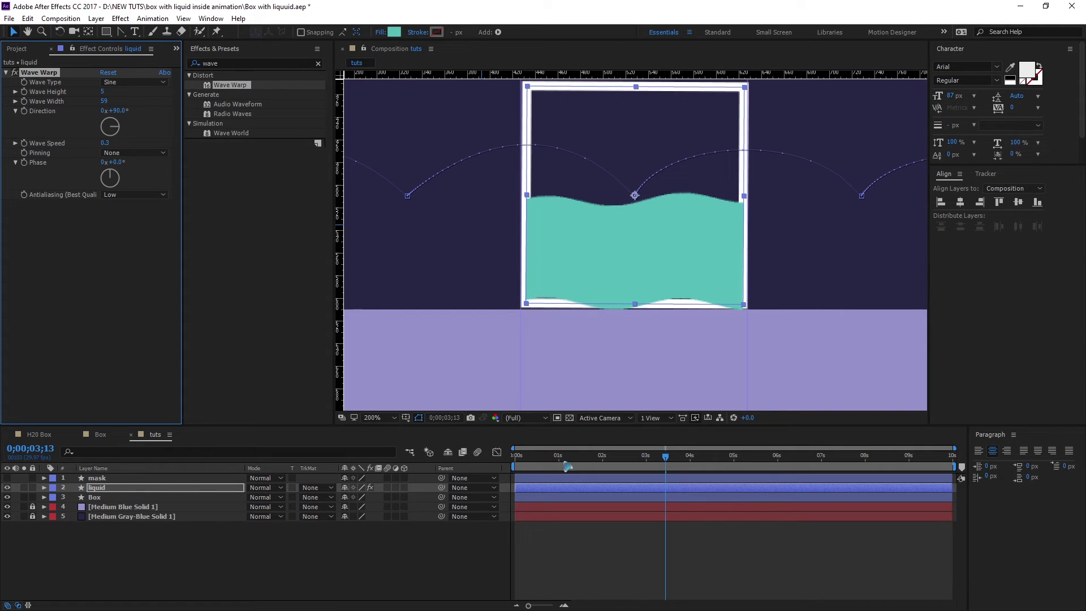
pyautogui.press('Home')
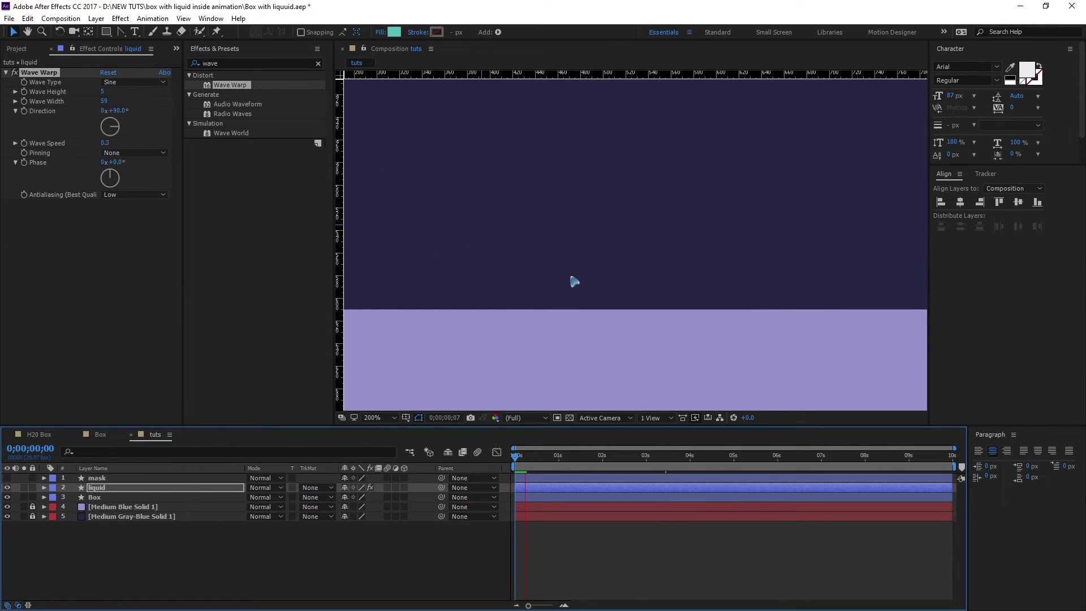
pyautogui.scroll(-1, 571, 277)
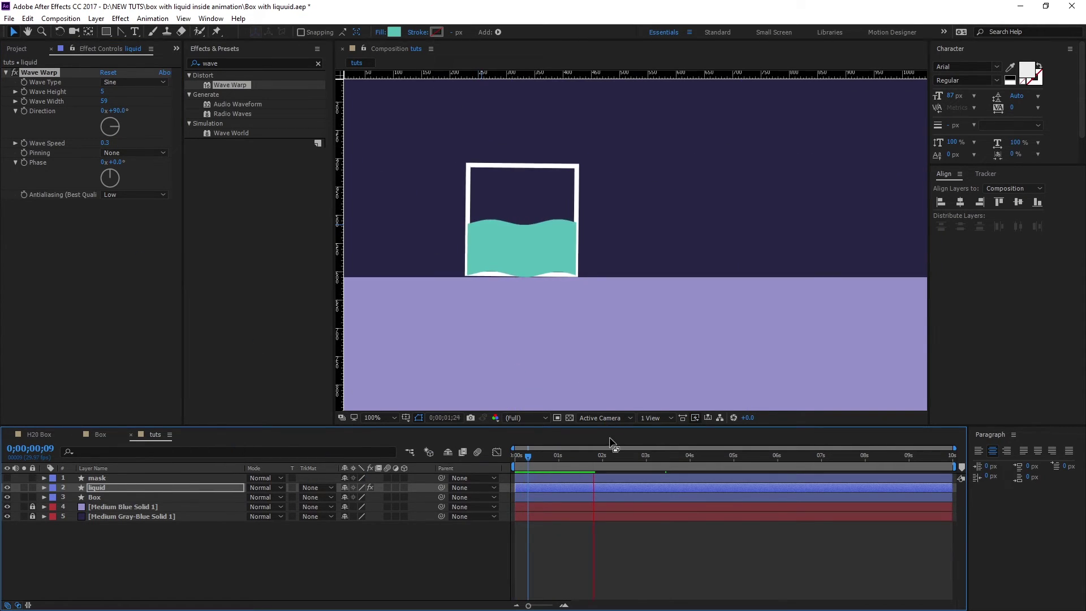
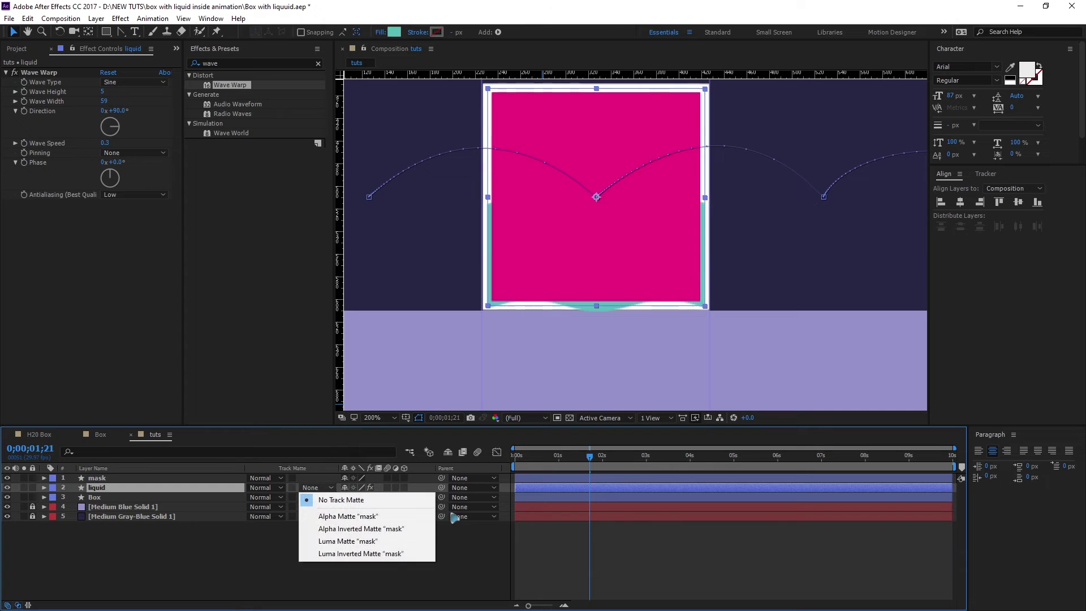
# Set the liquid layer's track matte to Alpha Matte "mask" and inspect the liquid along the box's bottom edge.
pyautogui.click(348, 517)
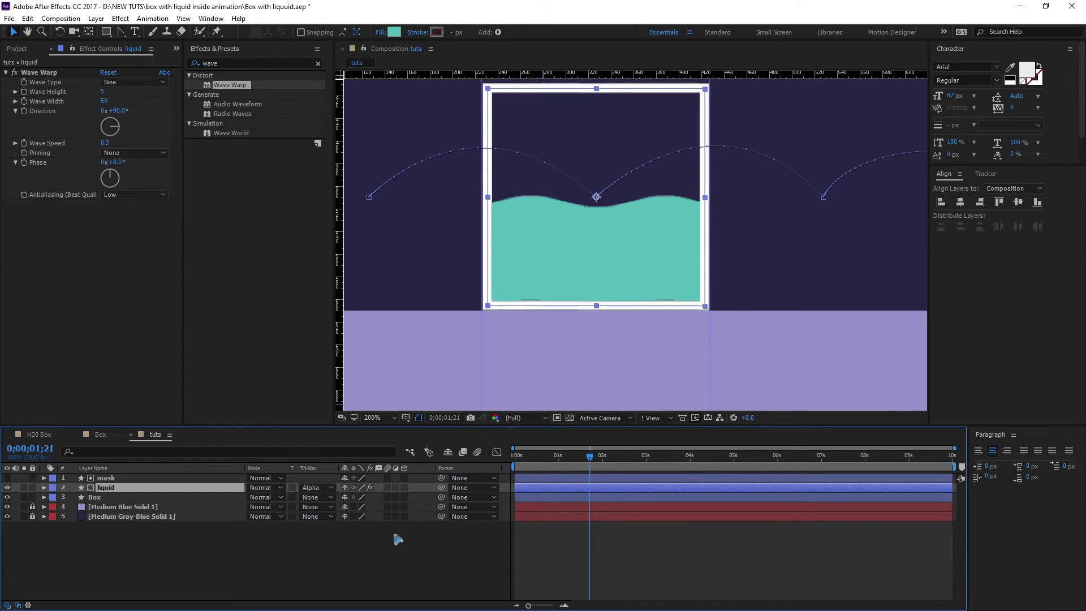
pyautogui.scroll(2, 523, 303)
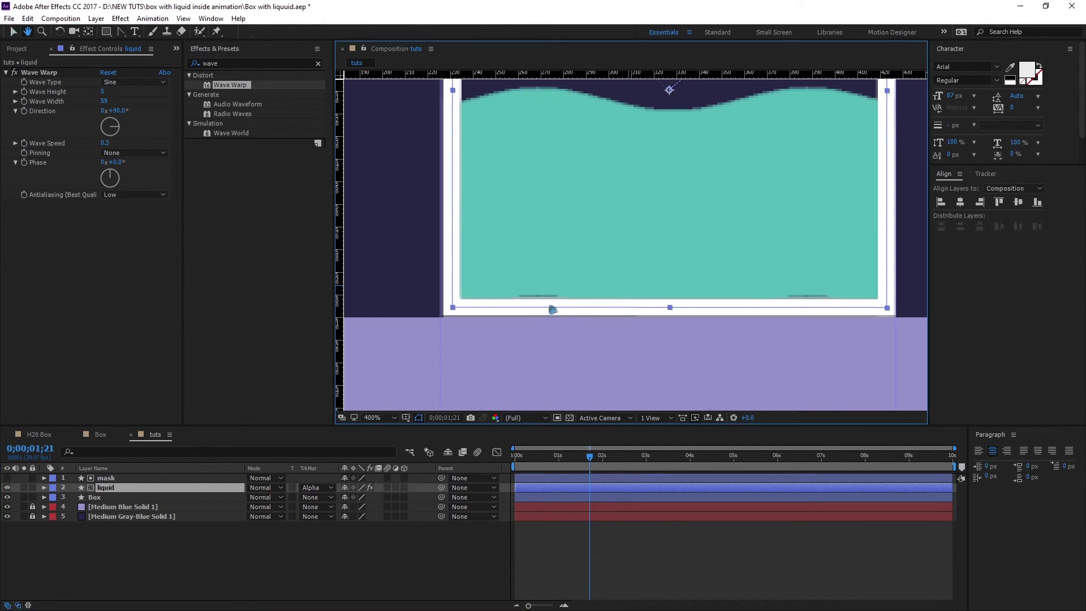
pyautogui.press('v')
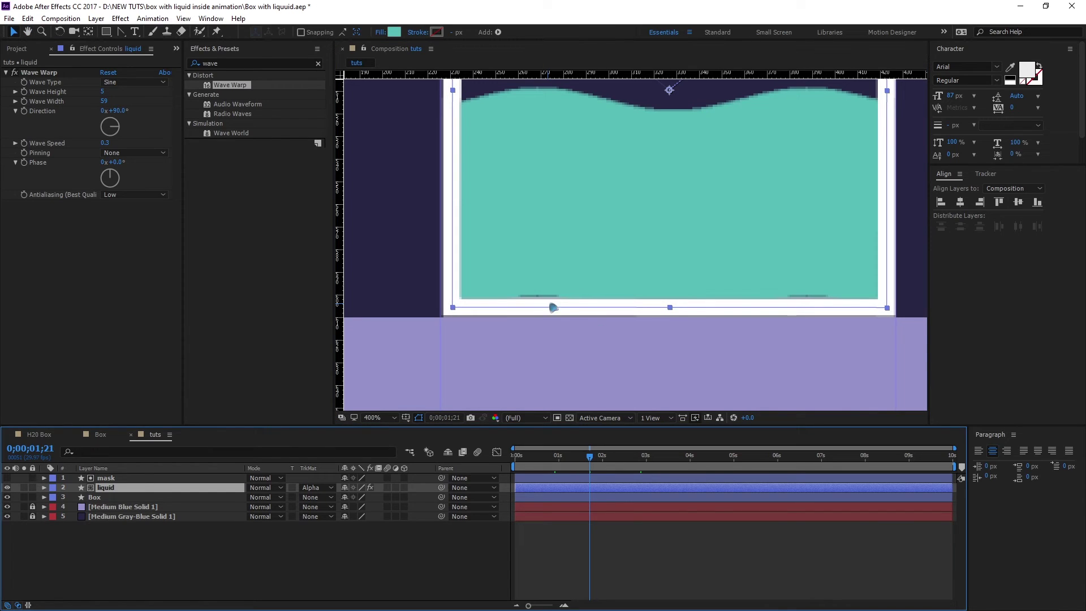
# Scale the liquid layer up slightly to cover the gaps at the box's base, and set its Wave Warp Phase to 116°.
pyautogui.click(44, 487)
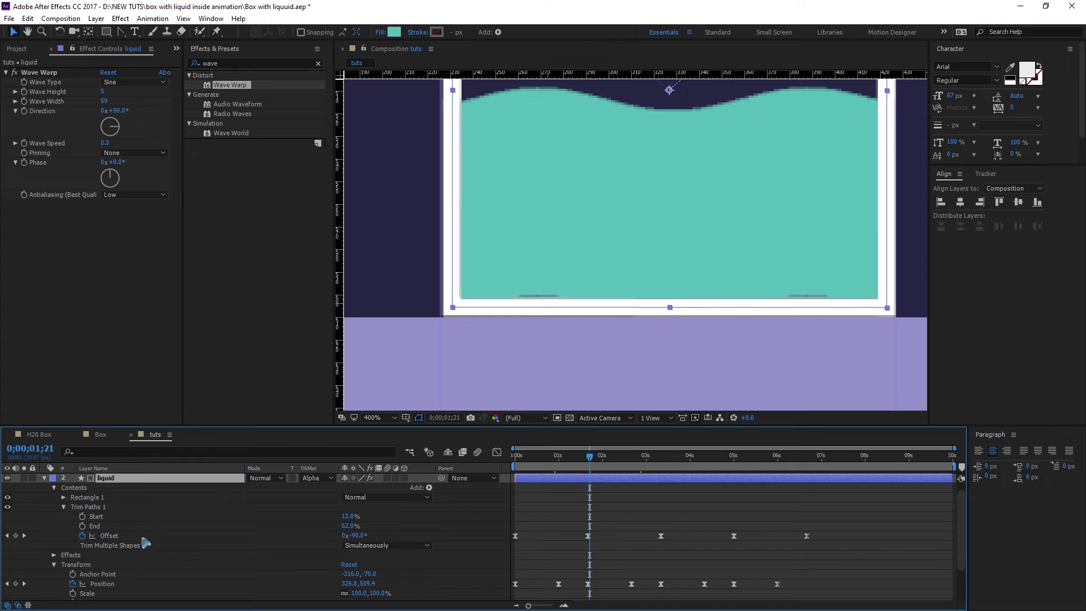
pyautogui.click(64, 508)
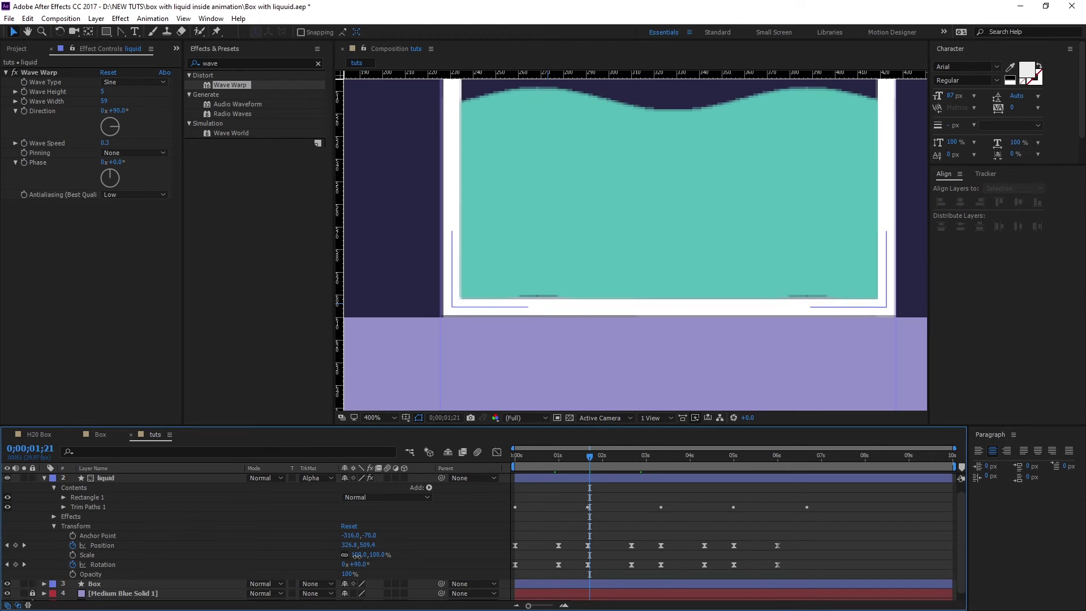
pyautogui.moveTo(356, 555); pyautogui.dragTo(362, 557)
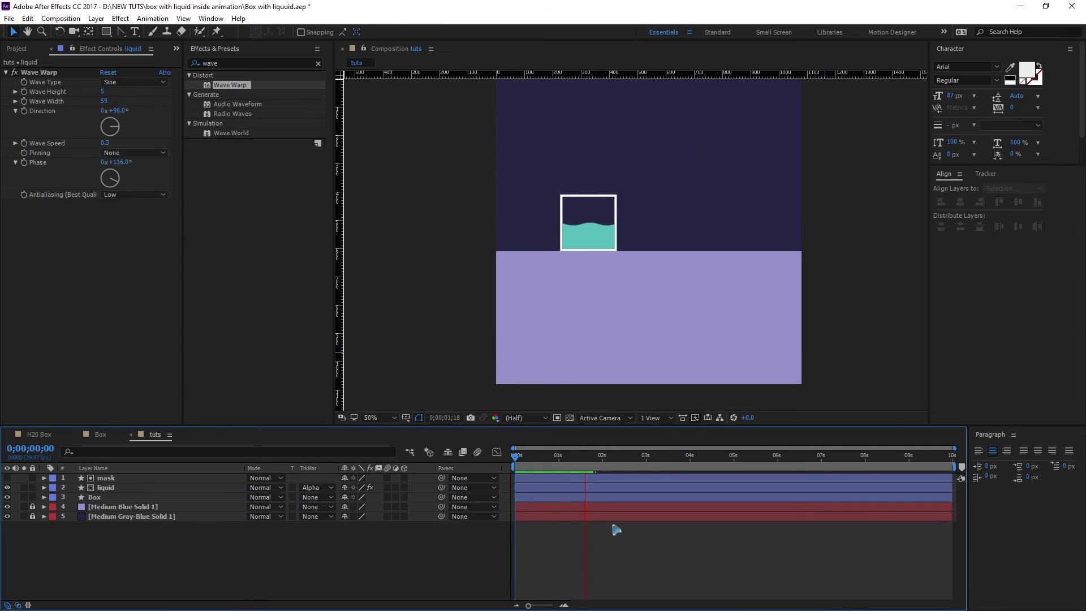
pyautogui.press('space')
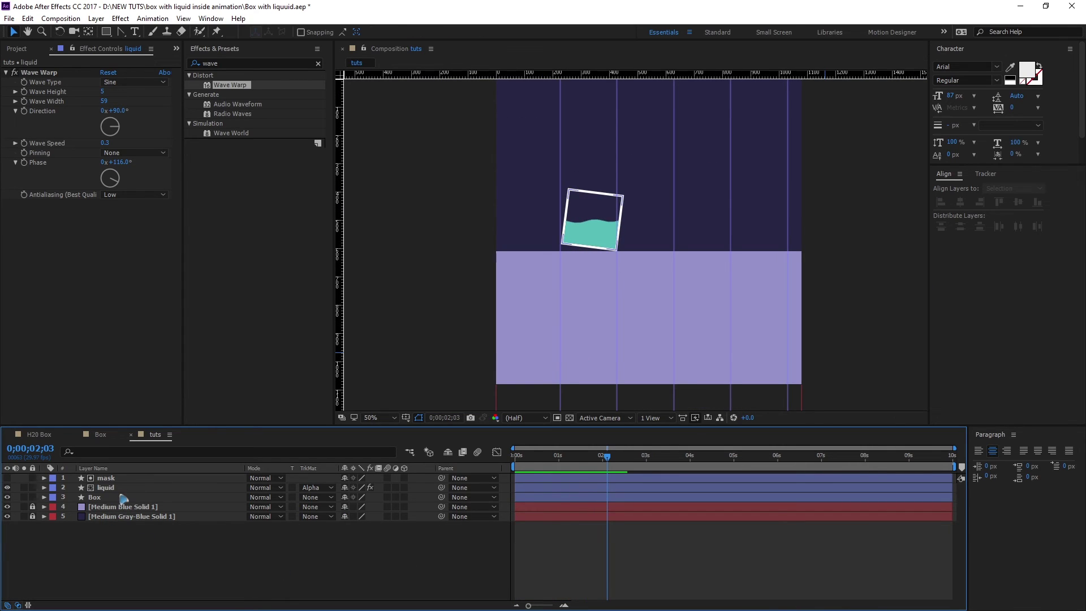
# Duplicate the mask and liquid layers together.
pyautogui.click(111, 487)
pyautogui.keyDown('shift'); pyautogui.click(113, 478); pyautogui.keyUp('shift')
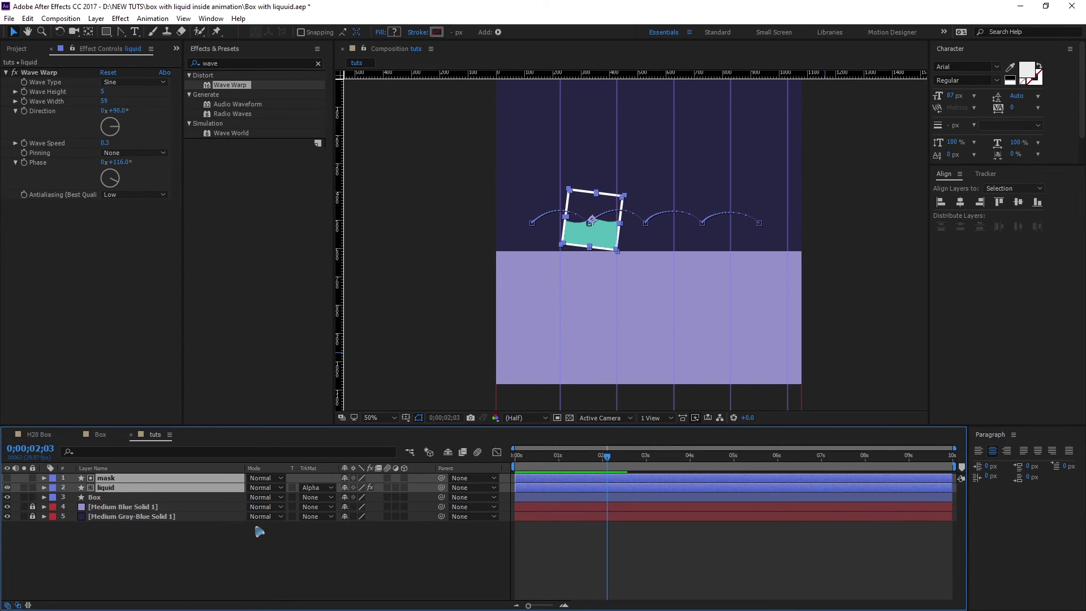
pyautogui.hotkey('ctrl', 'd')
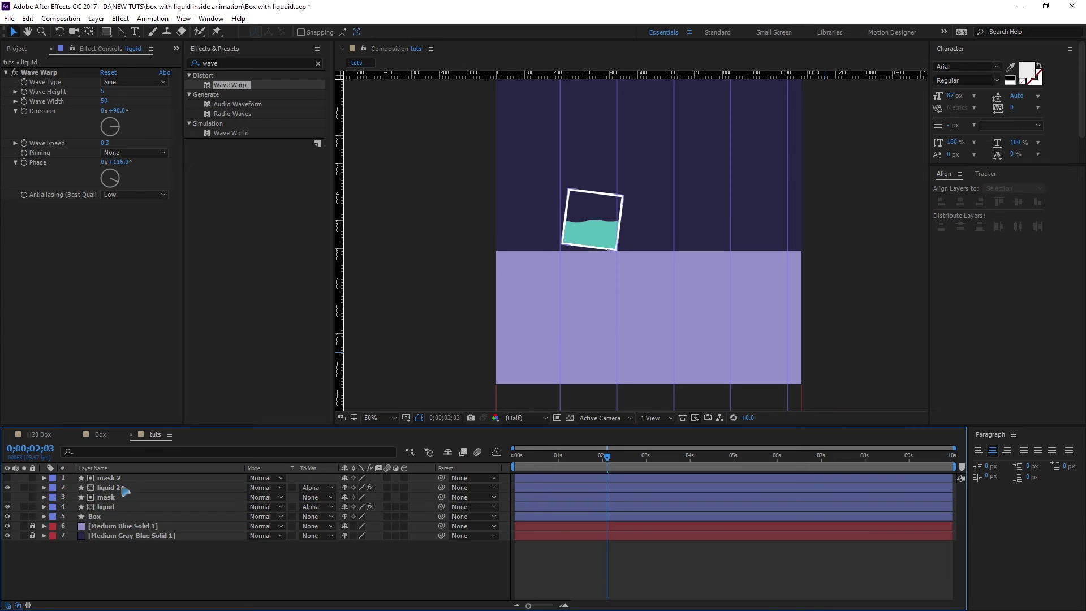
# Recolour the duplicated liquid's fill to darker teal #498C8A and set its Wave Warp Phase to 284°.
pyautogui.click(125, 489)
pyautogui.click(394, 32)
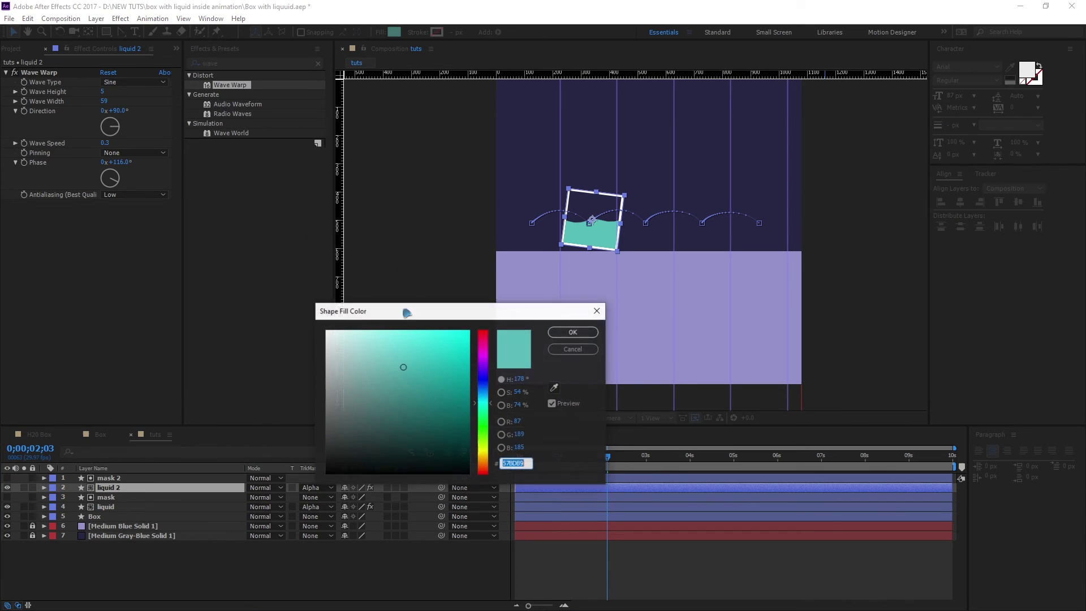
pyautogui.moveTo(398, 388); pyautogui.dragTo(394, 394)
pyautogui.click(574, 332)
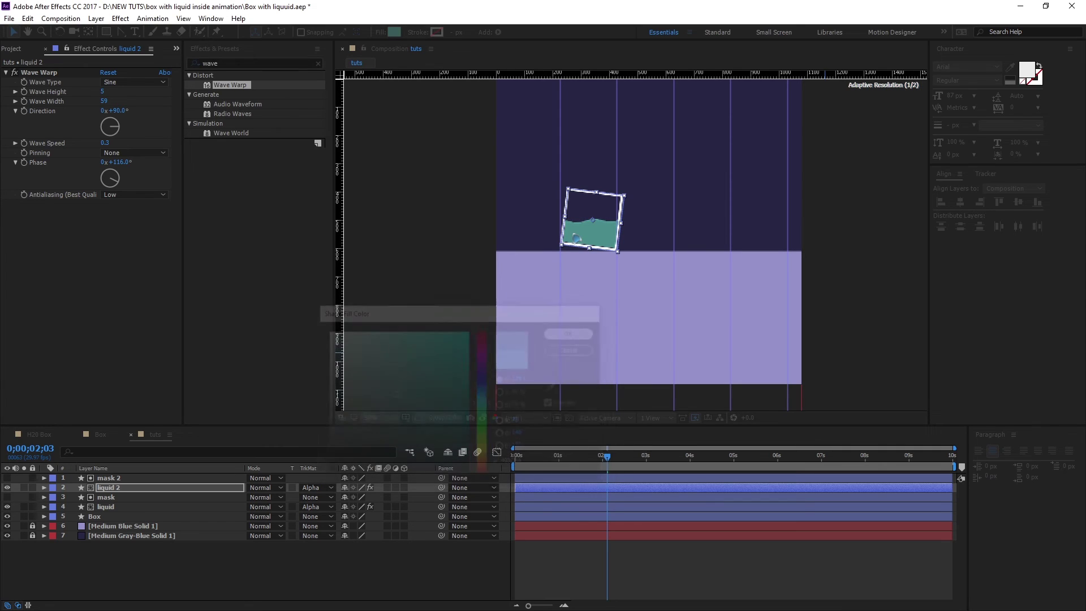
pyautogui.press('.')
pyautogui.moveTo(123, 164); pyautogui.dragTo(265, 186)
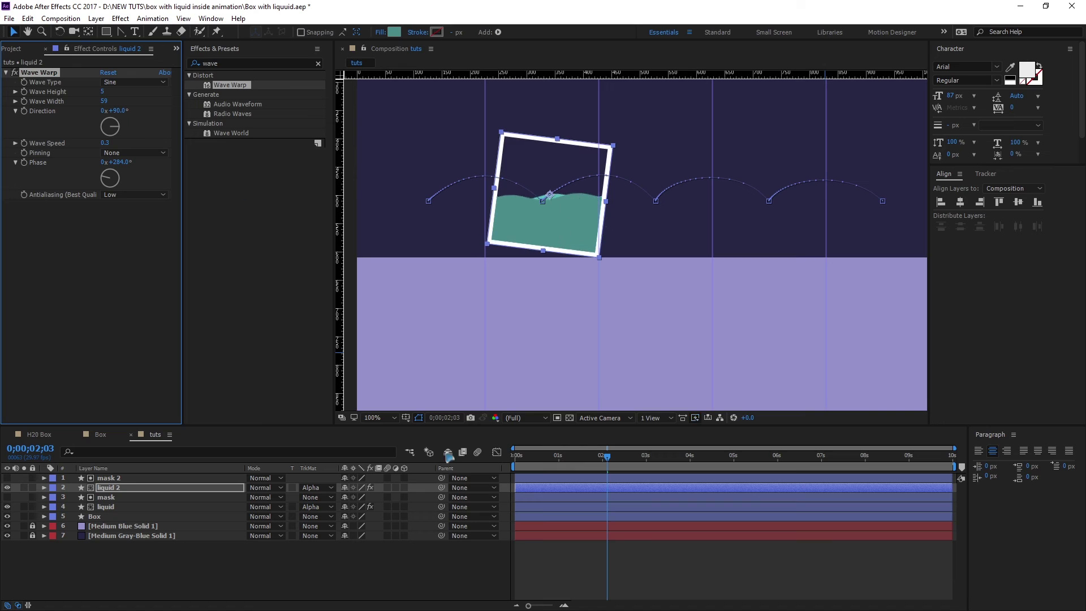
pyautogui.click(387, 595)
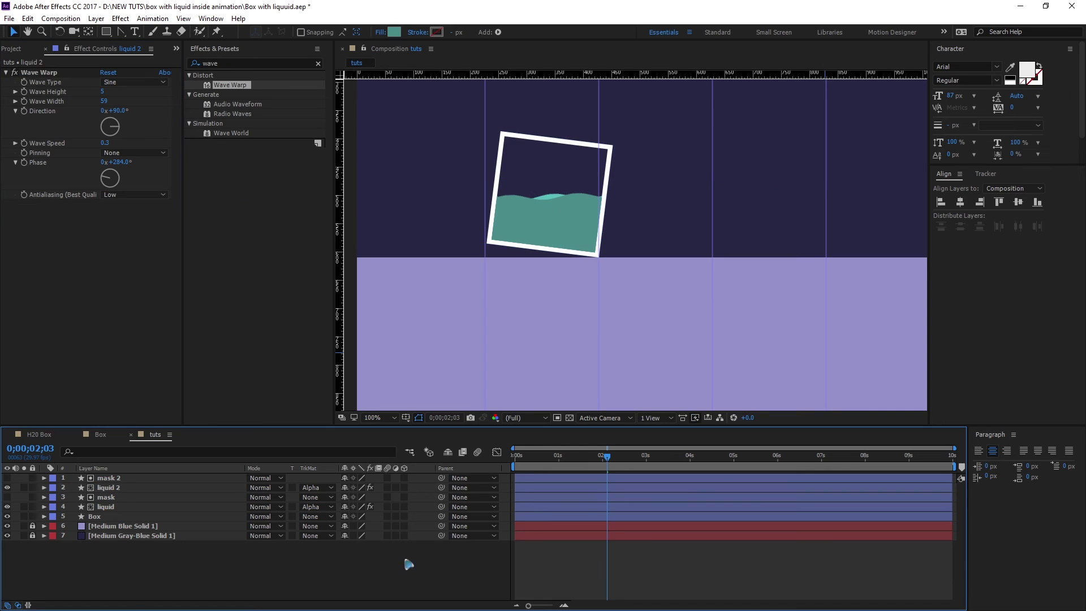
# Duplicate the mask 2 and liquid 2 layers together for a third wave.
pyautogui.click(110, 488)
pyautogui.keyDown('shift'); pyautogui.click(128, 477); pyautogui.keyUp('shift')
pyautogui.hotkey('ctrl', 'd')
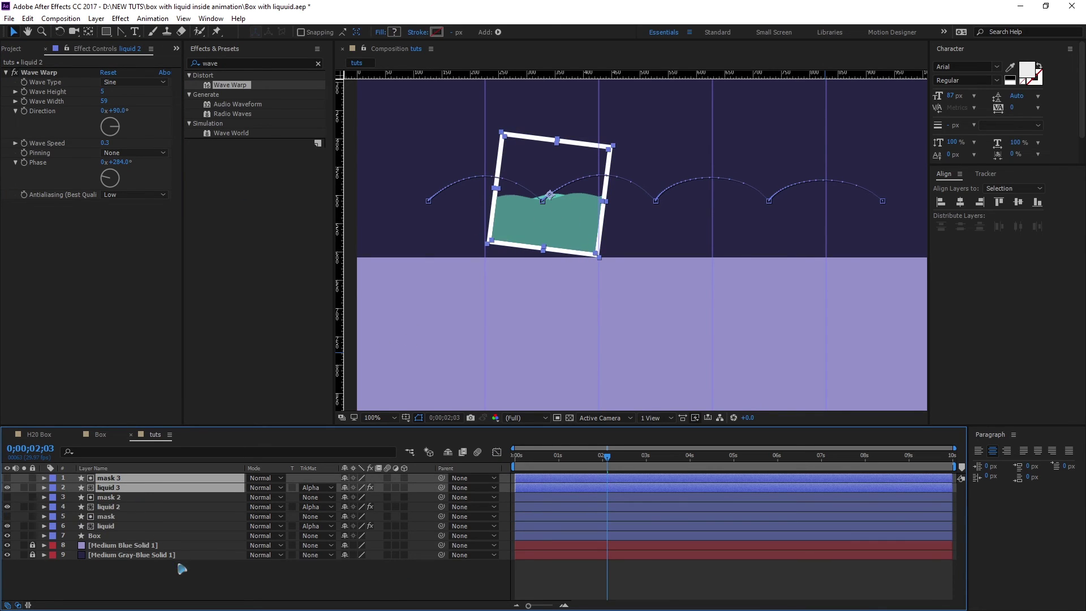
pyautogui.click(175, 584)
# Recolour liquid 3's fill to light teal #90DEDB and set its Wave Warp Phase to 1x+91°.
pyautogui.click(125, 488)
pyautogui.click(394, 31)
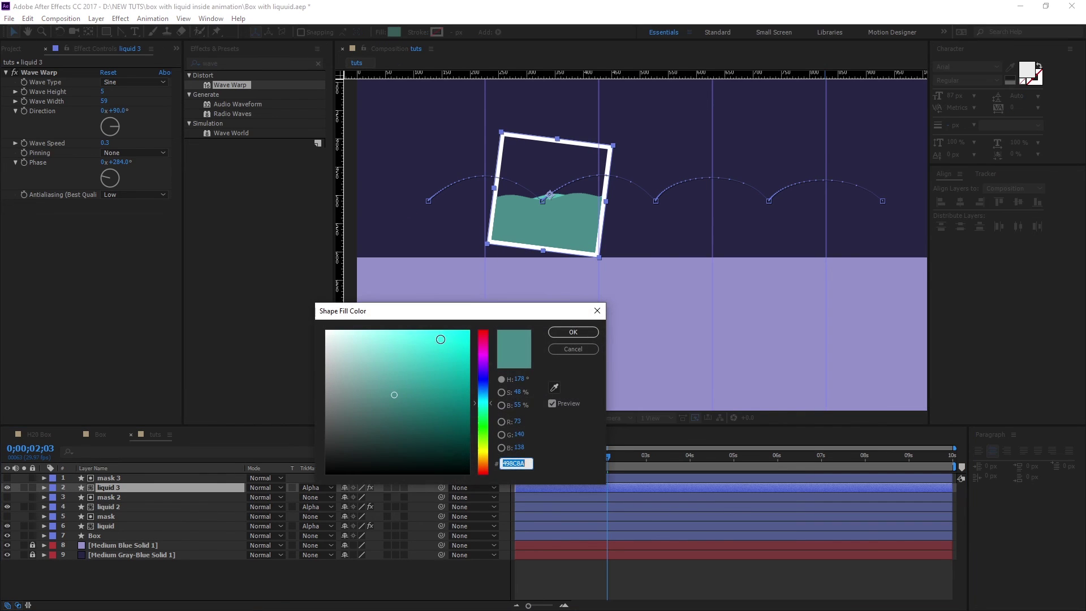
pyautogui.moveTo(439, 339); pyautogui.dragTo(389, 357)
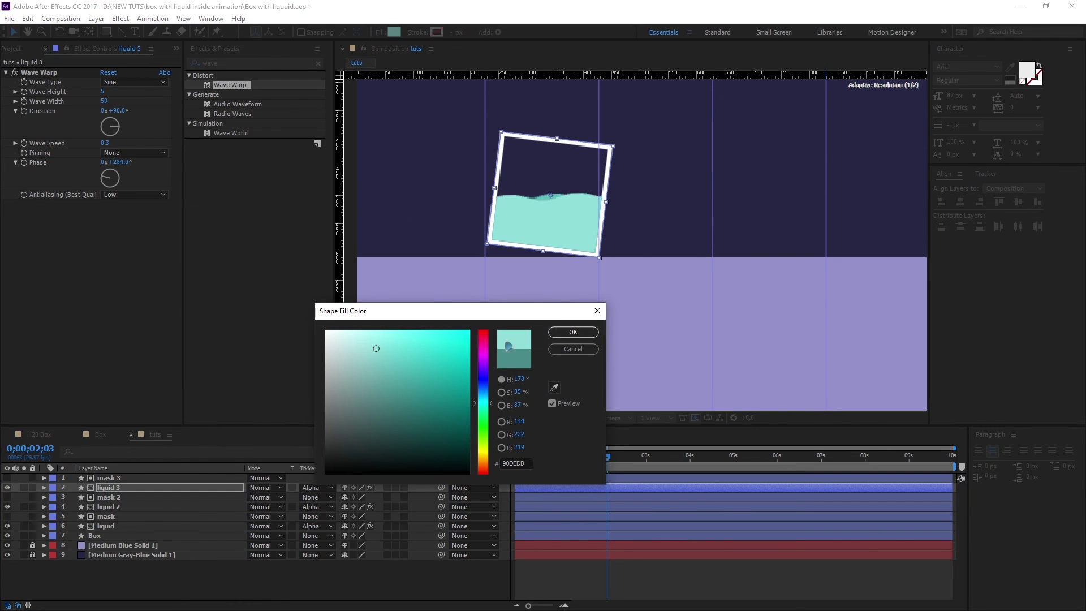
pyautogui.click(573, 332)
pyautogui.moveTo(182, 162); pyautogui.dragTo(221, 165)
pyautogui.click(317, 571)
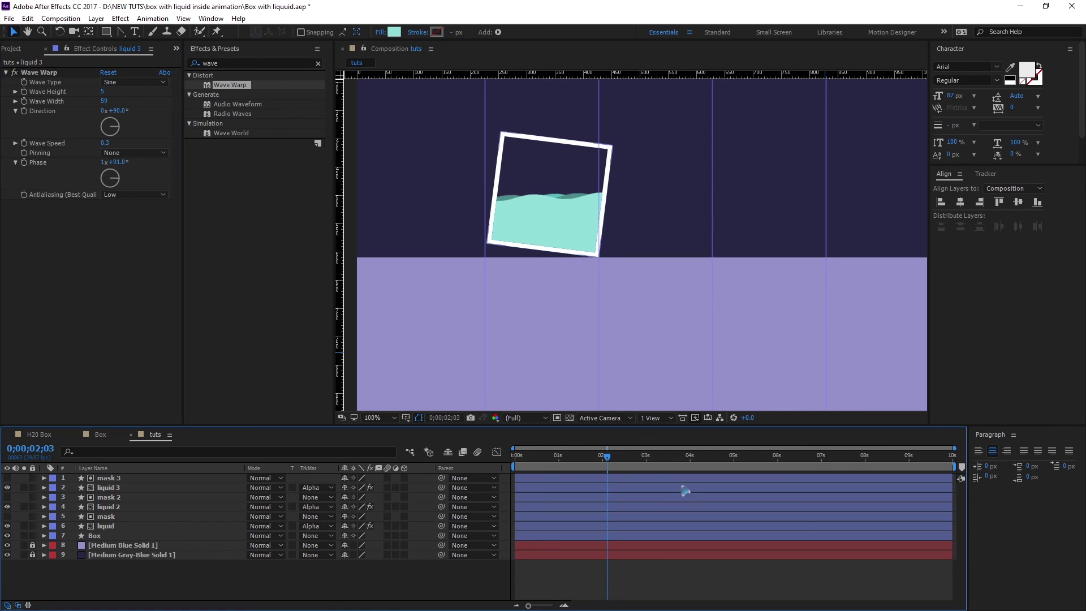
# Preview the layered waves from the beginning and examine the liquid surface inside the box up close.
pyautogui.click(515, 456)
pyautogui.press('space')
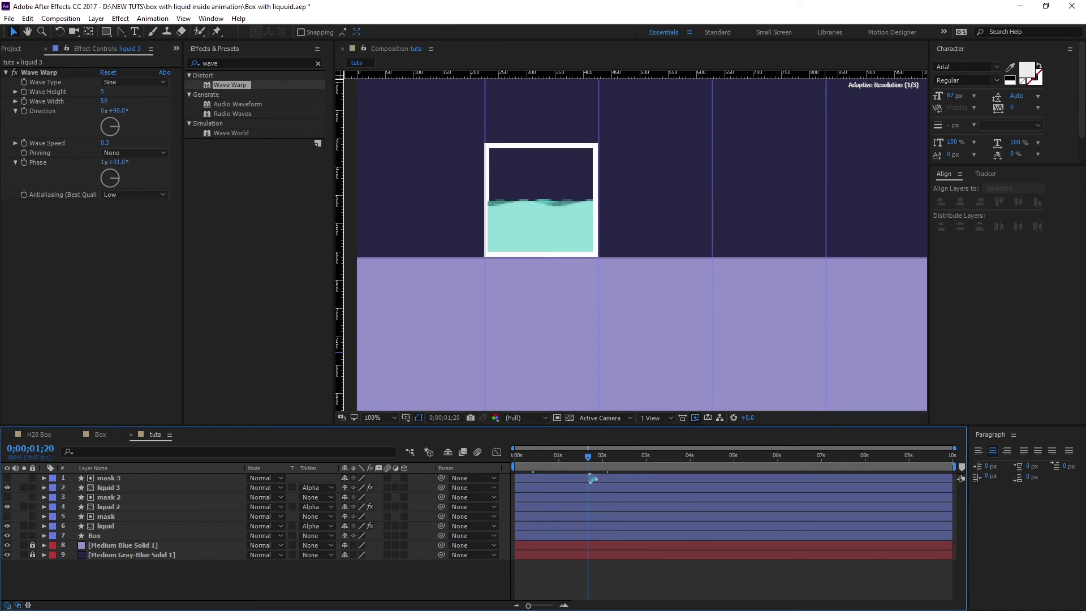
pyautogui.scroll(4, 529, 208)
pyautogui.moveTo(450, 233); pyautogui.dragTo(582, 226)
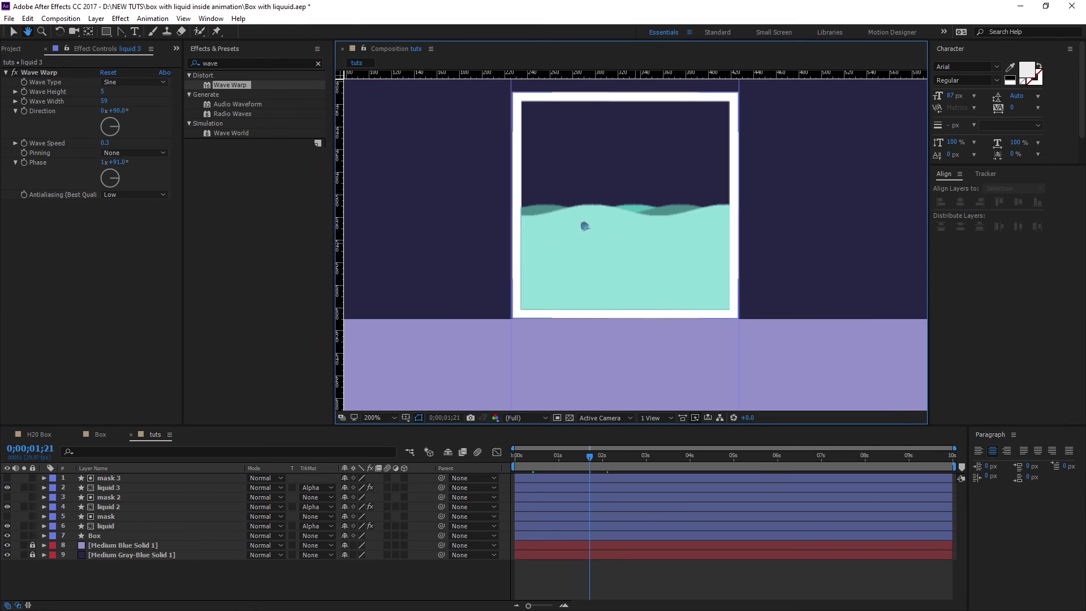
pyautogui.scroll(-6, 496, 250)
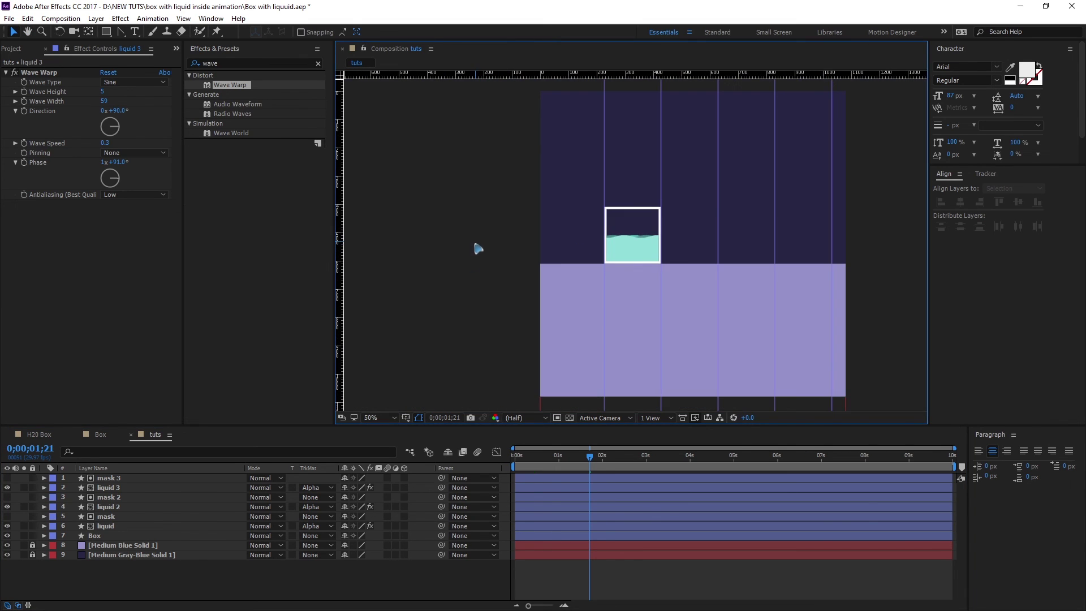
pyautogui.click(293, 592)
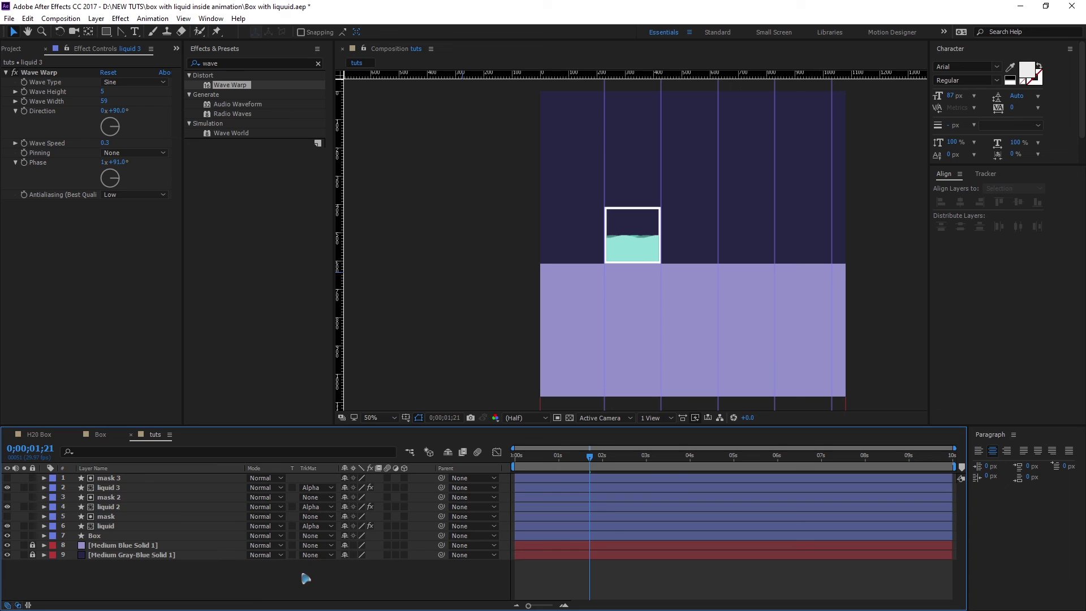